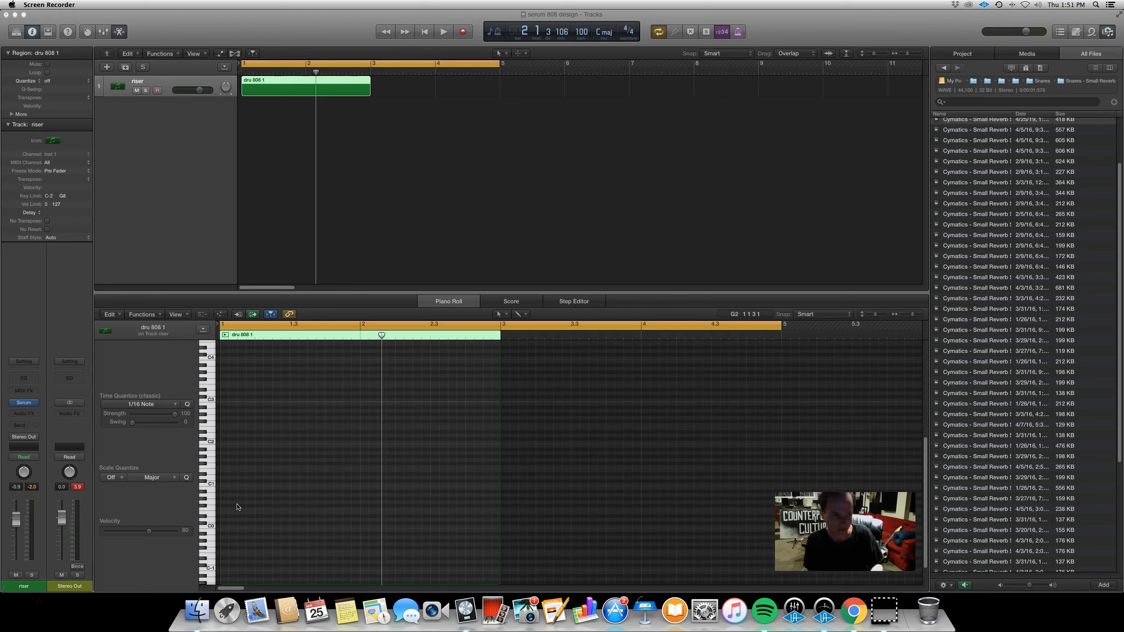
Open the Serum instrument on the riser track and reset it to the Init preset
click(41, 398)
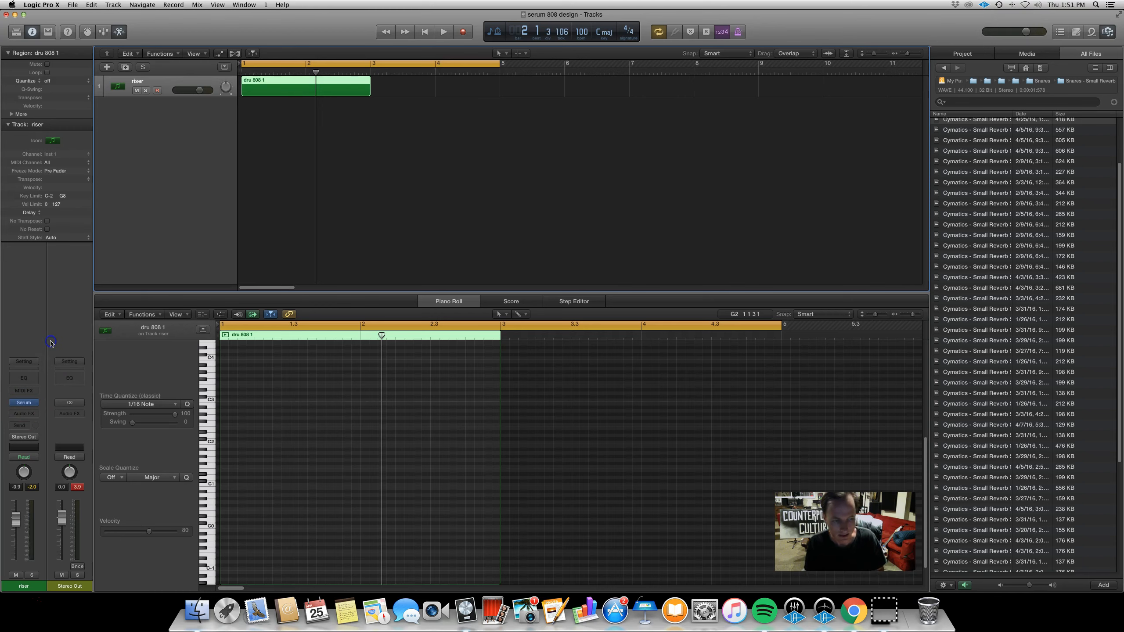
click(25, 403)
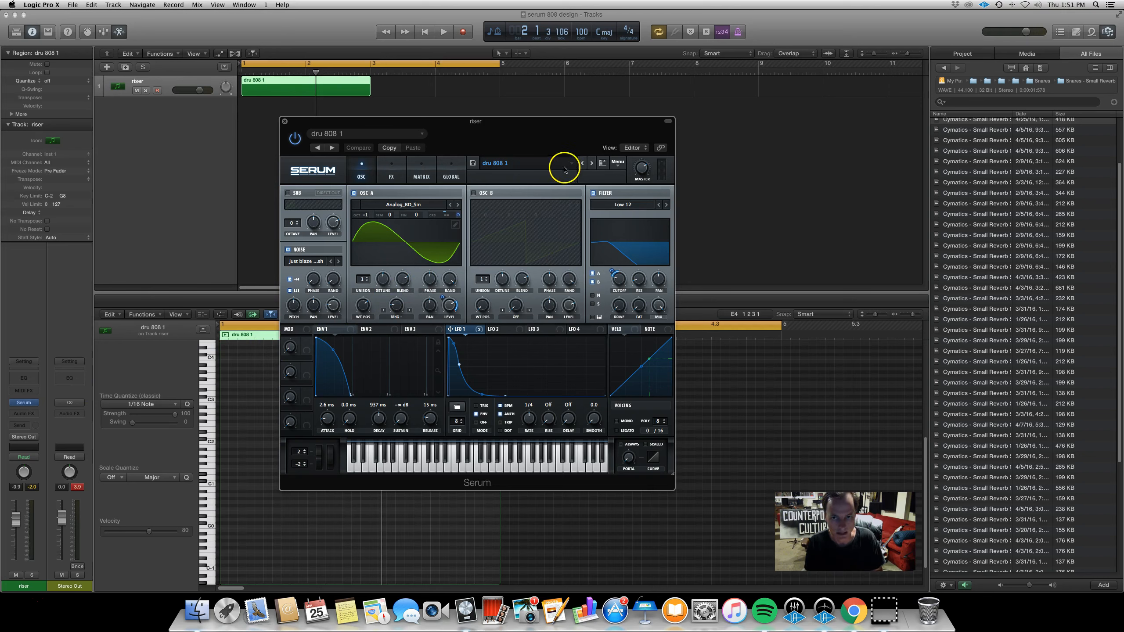
click(616, 164)
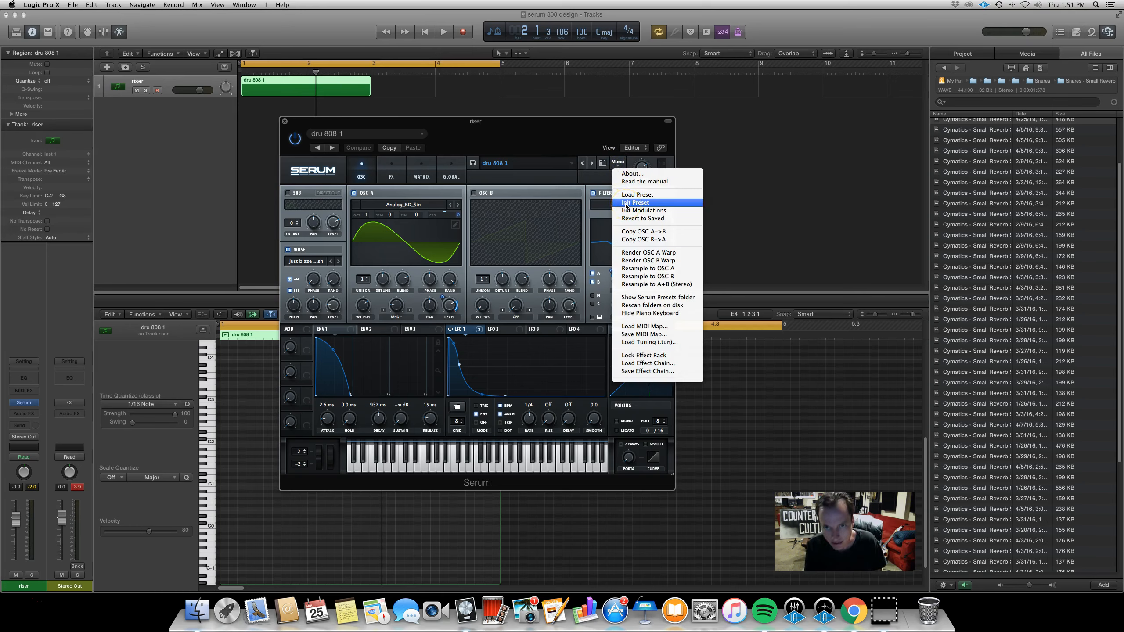
click(626, 203)
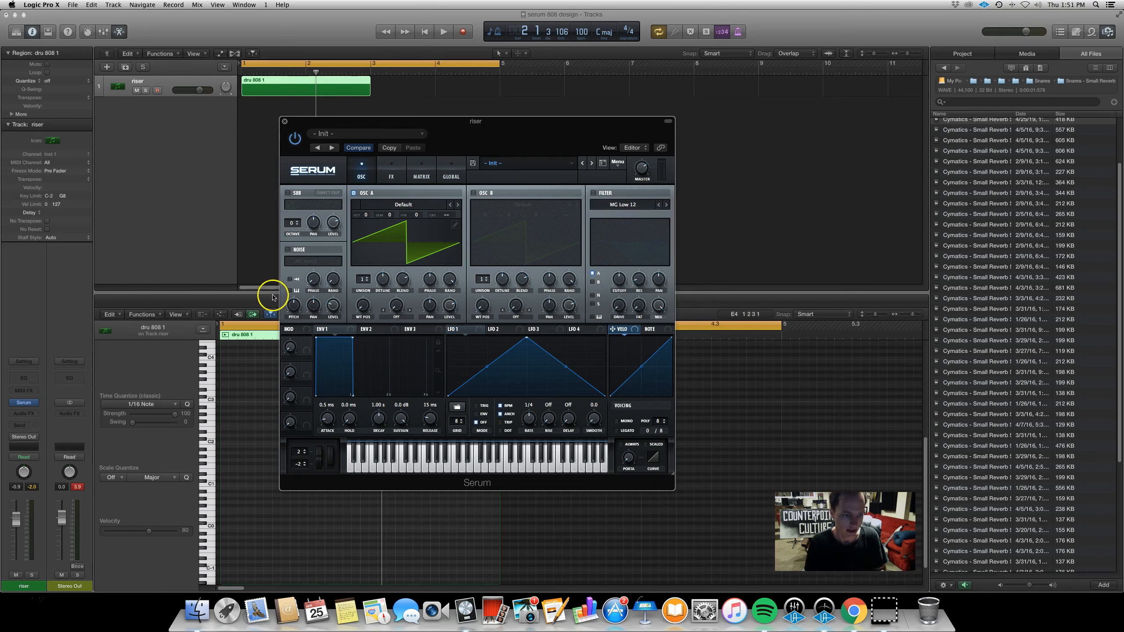
Draw an A0 note two bars long at the start of the region in the piano roll
click(248, 520)
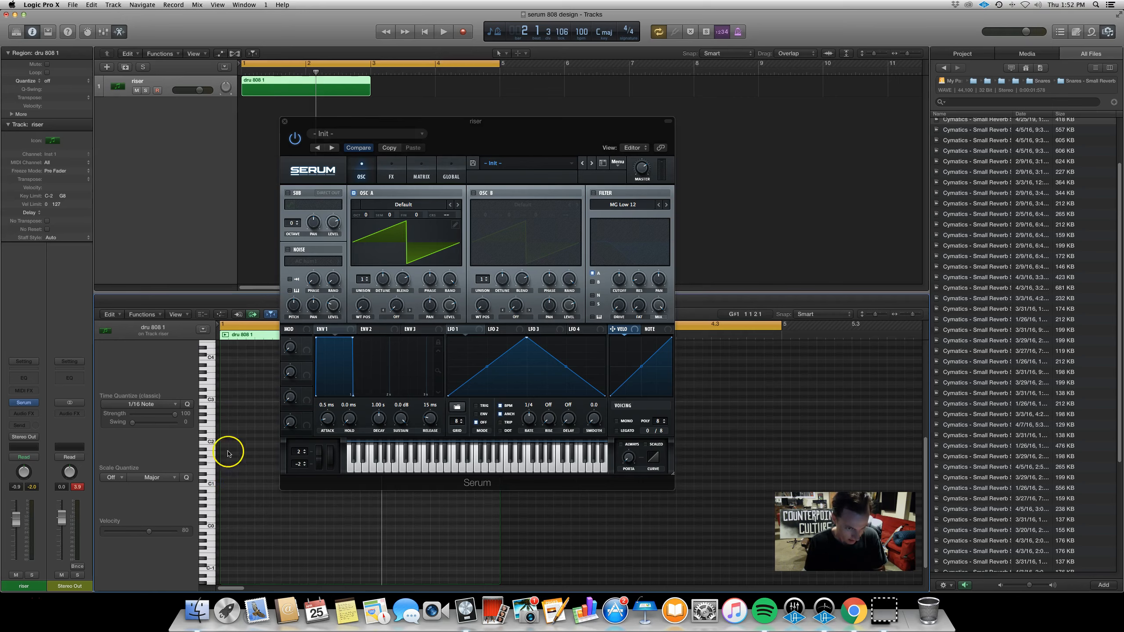
drag(320, 118, 400, 87)
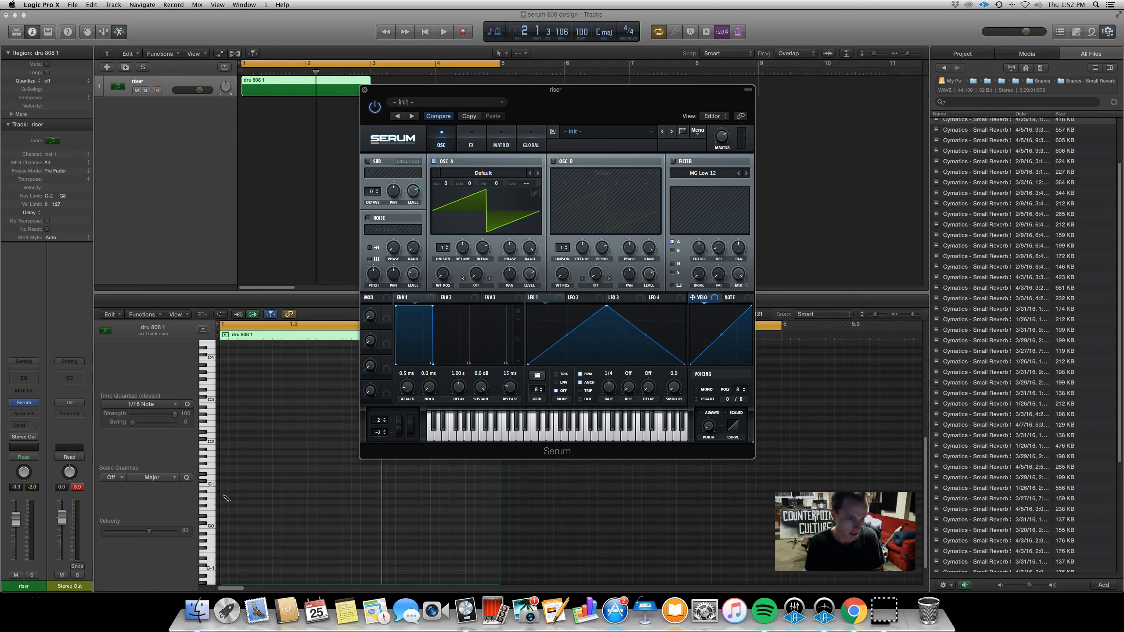
mouse_move(224, 495)
mouse_down()
mouse_move(301, 515)
mouse_move(490, 517)
mouse_move(461, 519)
mouse_up()
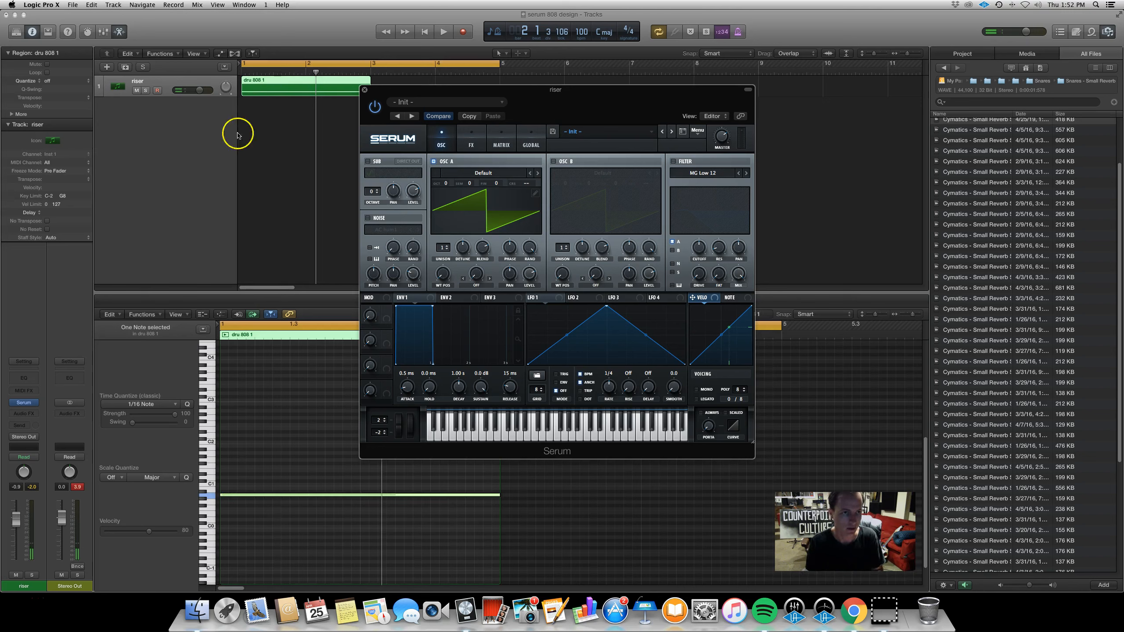
click(268, 495)
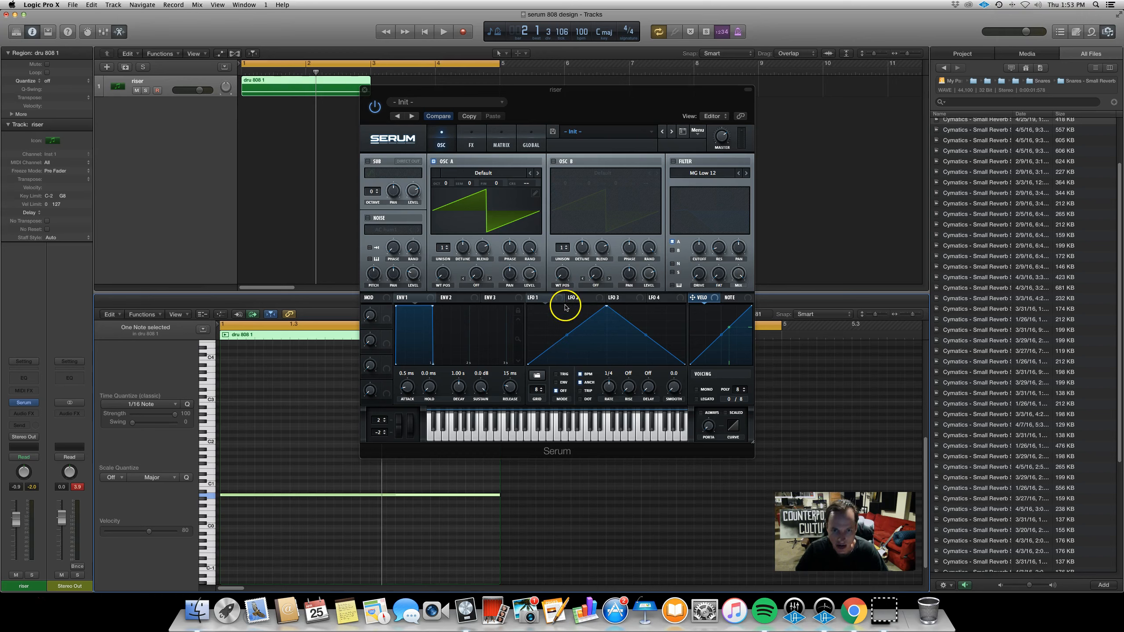
Assign LFO 1 to modulate oscillator A's level
click(546, 294)
drag(545, 295, 535, 199)
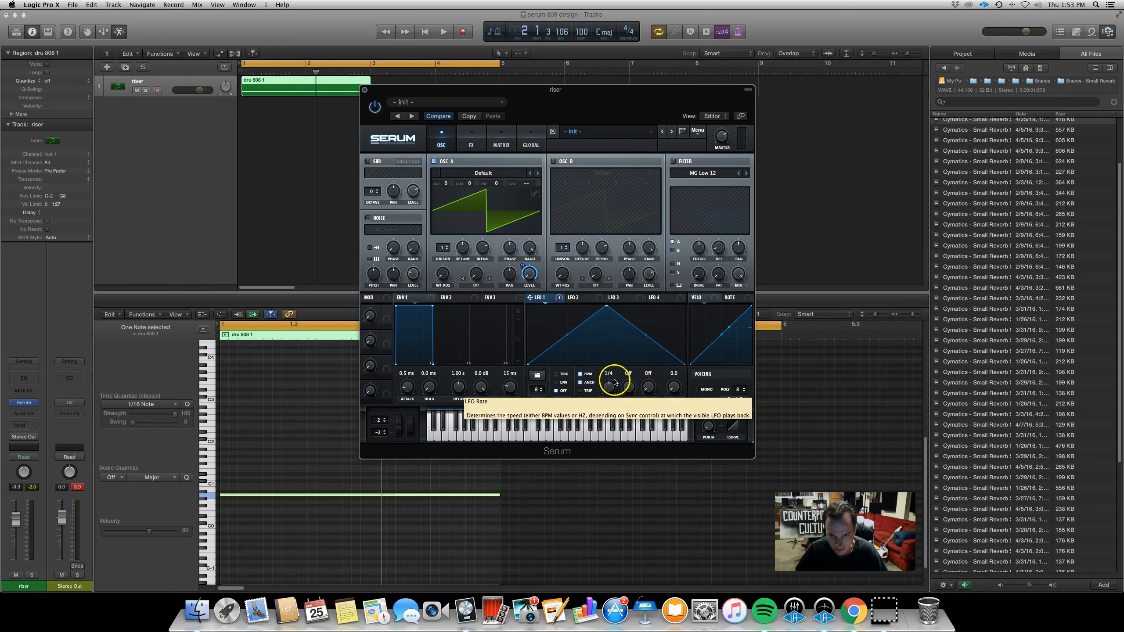
Play back the note while nudging LFO 1's rate knob to hear the modulation
key(space)
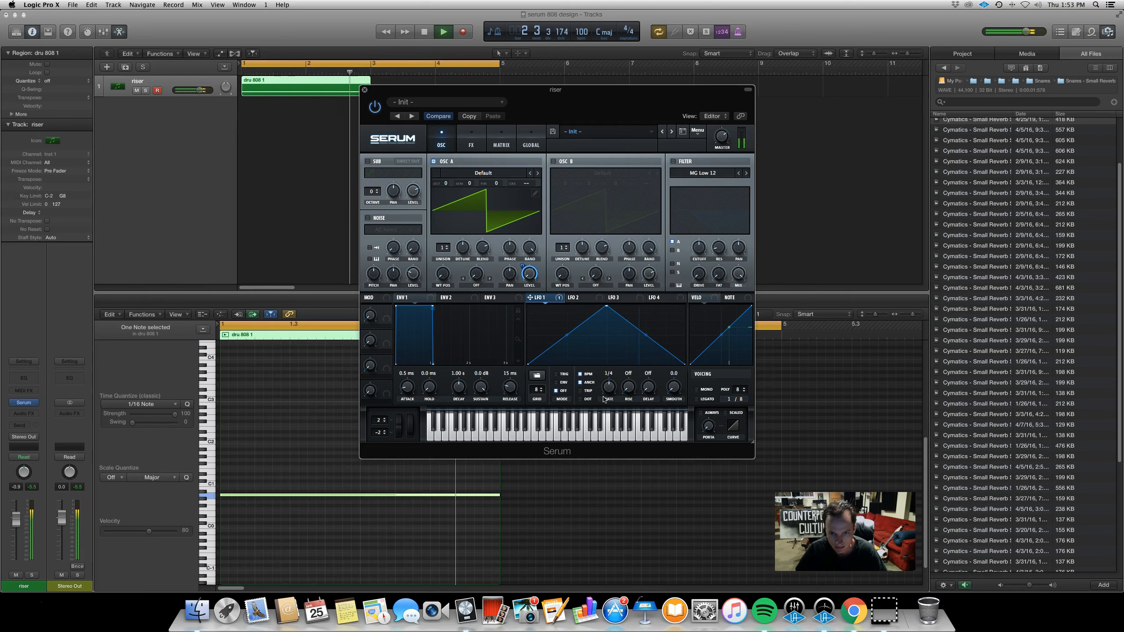
key(space)
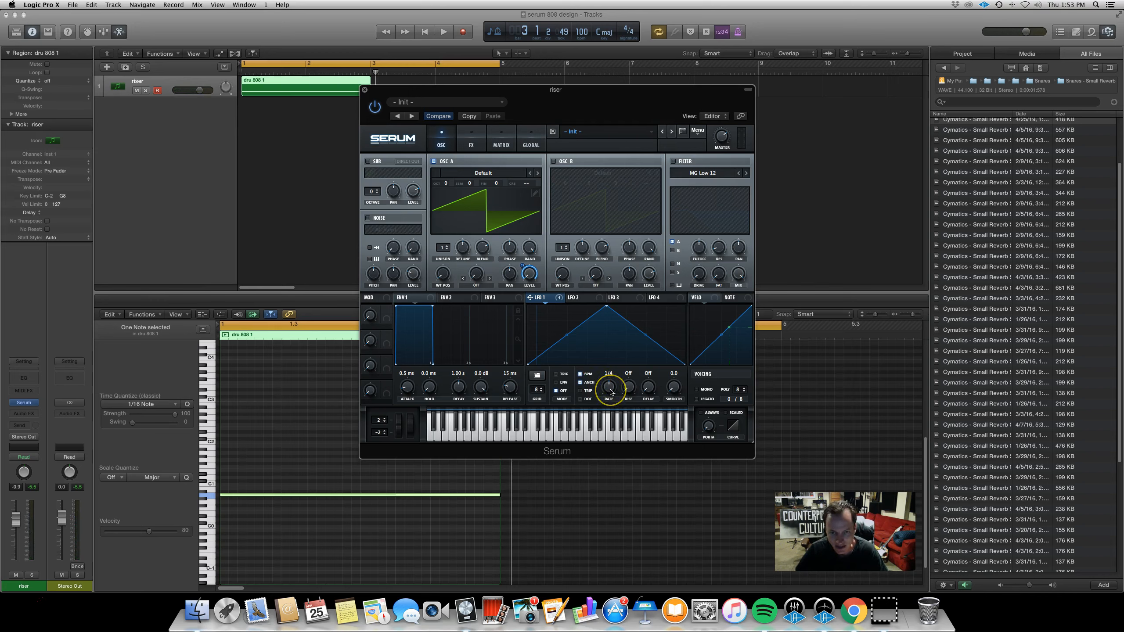
drag(611, 392, 611, 386)
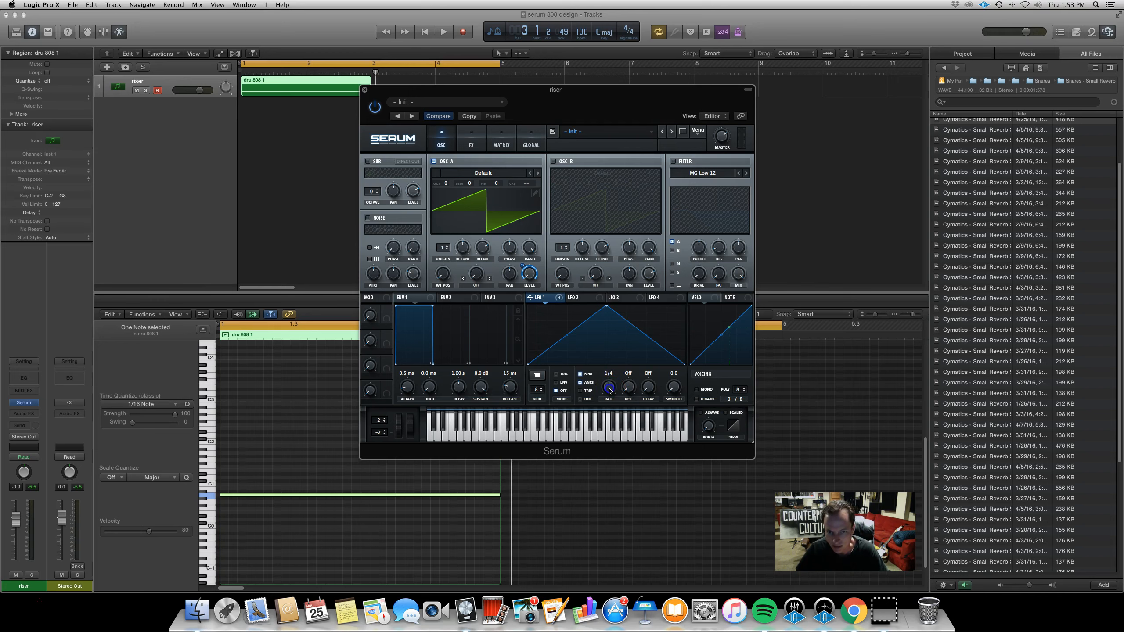
key(space)
mouse_move(611, 386)
mouse_down()
mouse_move(614, 414)
mouse_move(616, 357)
mouse_move(611, 385)
mouse_up()
key(space)
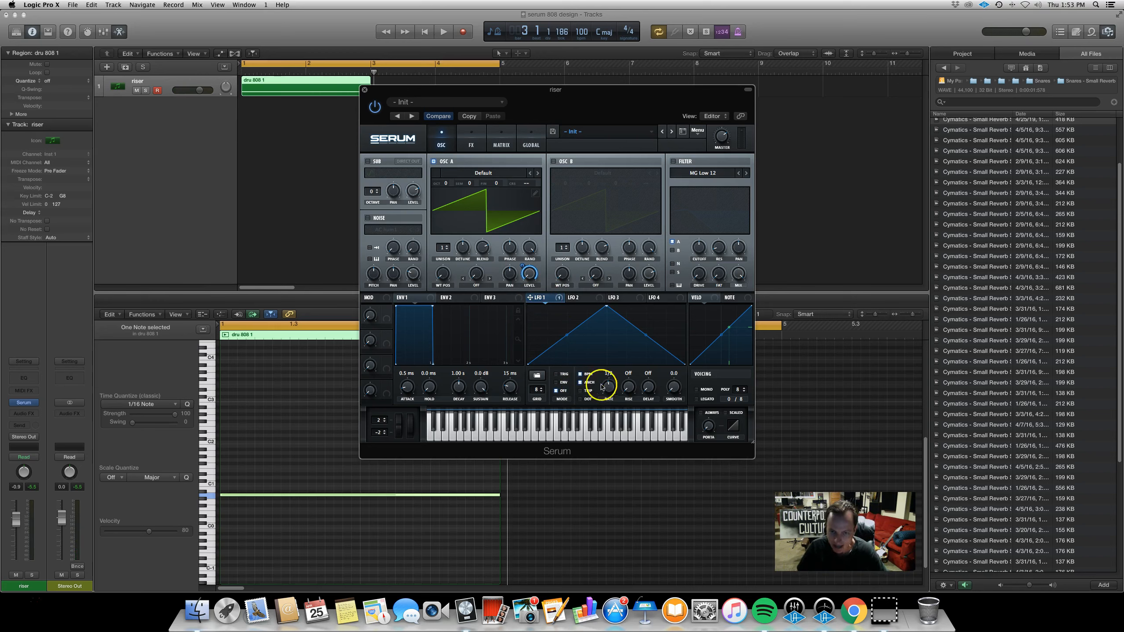
Reshape LFO 1 into a rising exponential ramp and set its rate to 8 bar
drag(607, 306, 685, 306)
drag(605, 335, 607, 340)
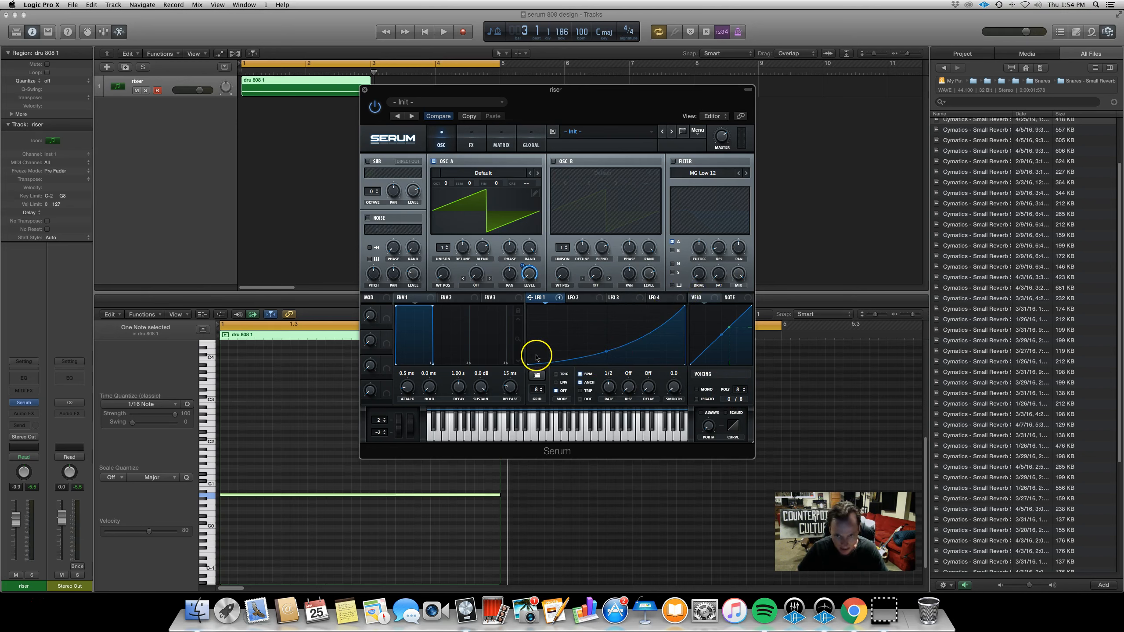
double_click(607, 352)
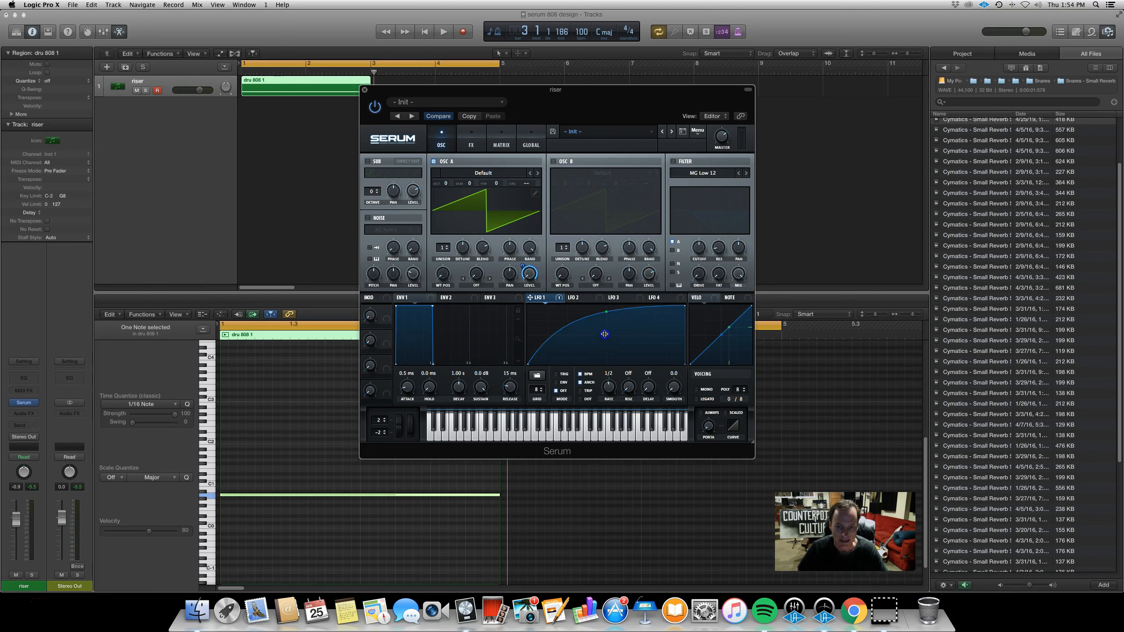
drag(605, 346, 608, 400)
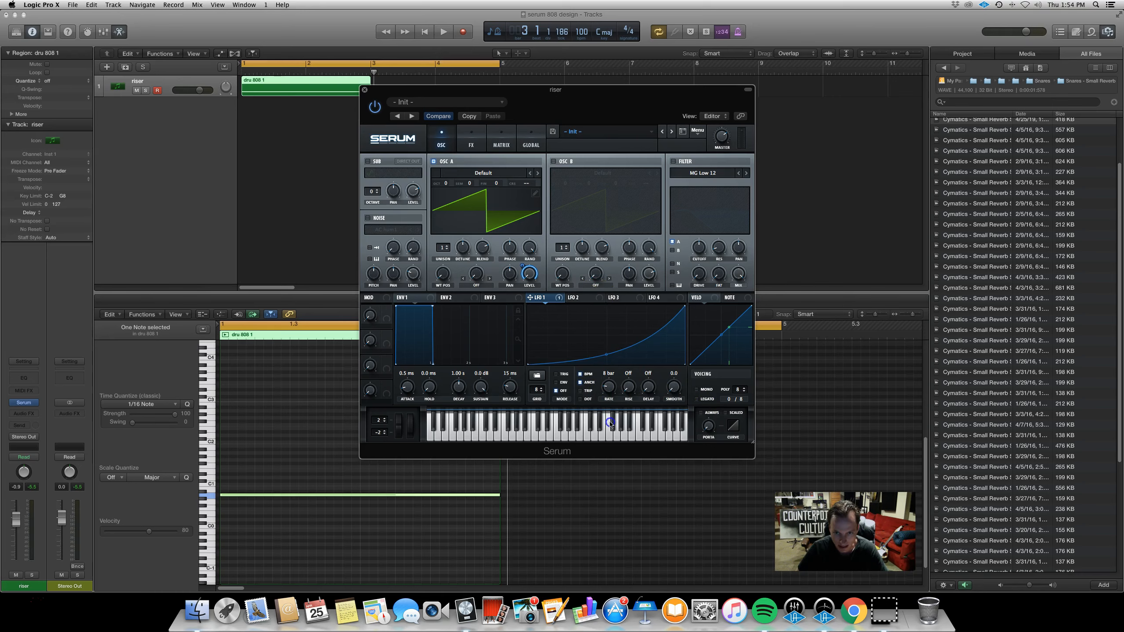
Switch LFO 1 to Trig mode so it restarts with each note
click(555, 375)
click(296, 495)
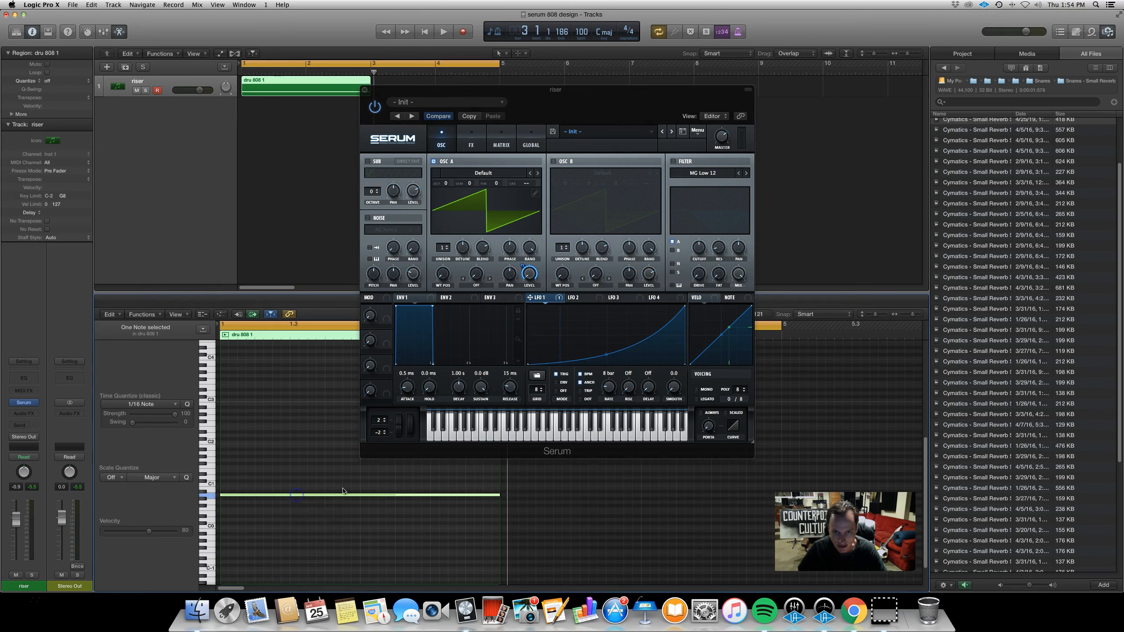
click(566, 345)
click(378, 494)
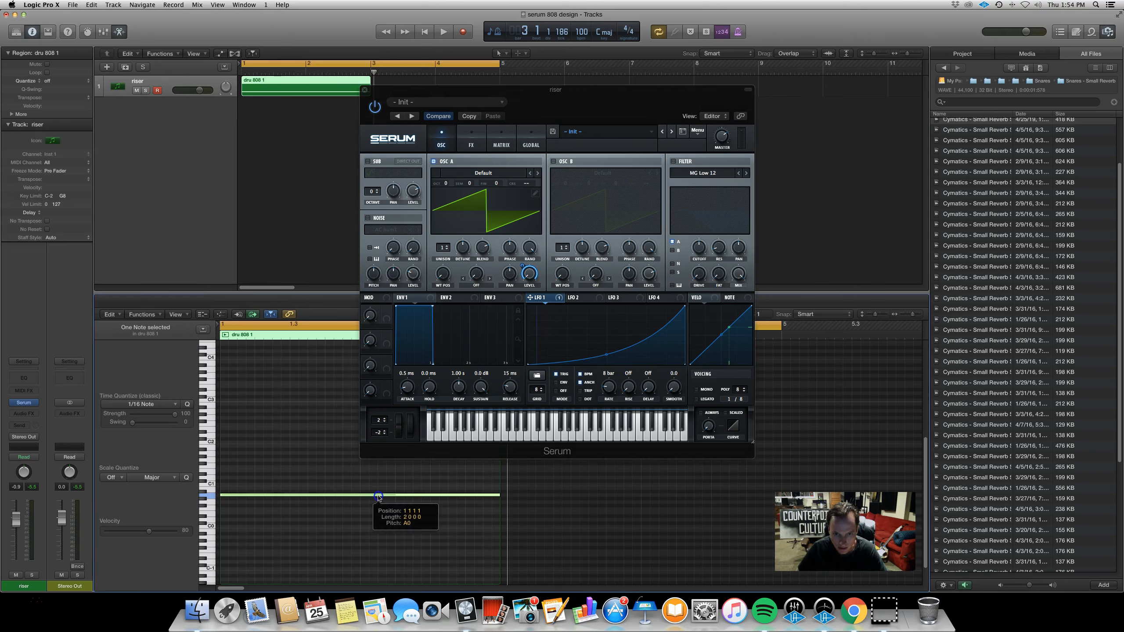
click(397, 479)
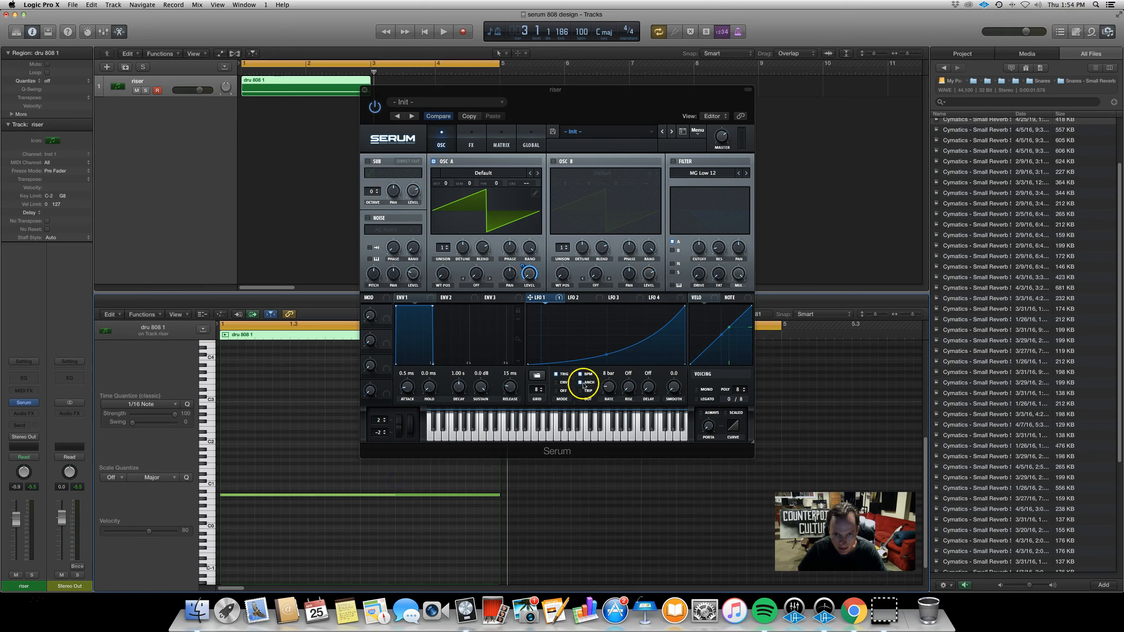
click(557, 375)
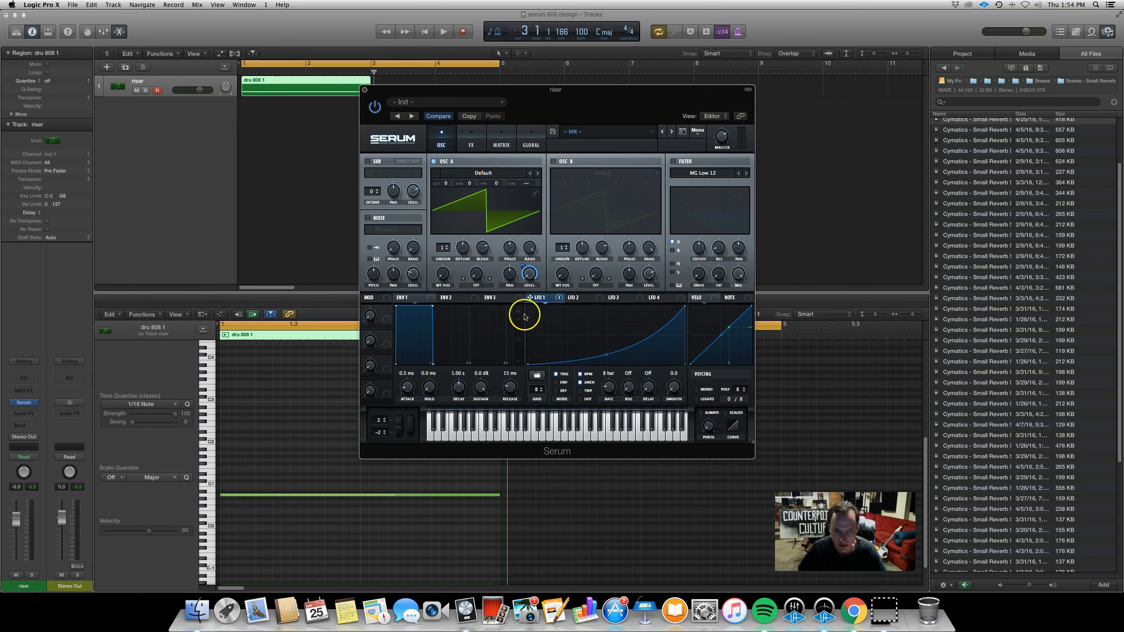
Play back the riser to hear the LFO ramp
key(space)
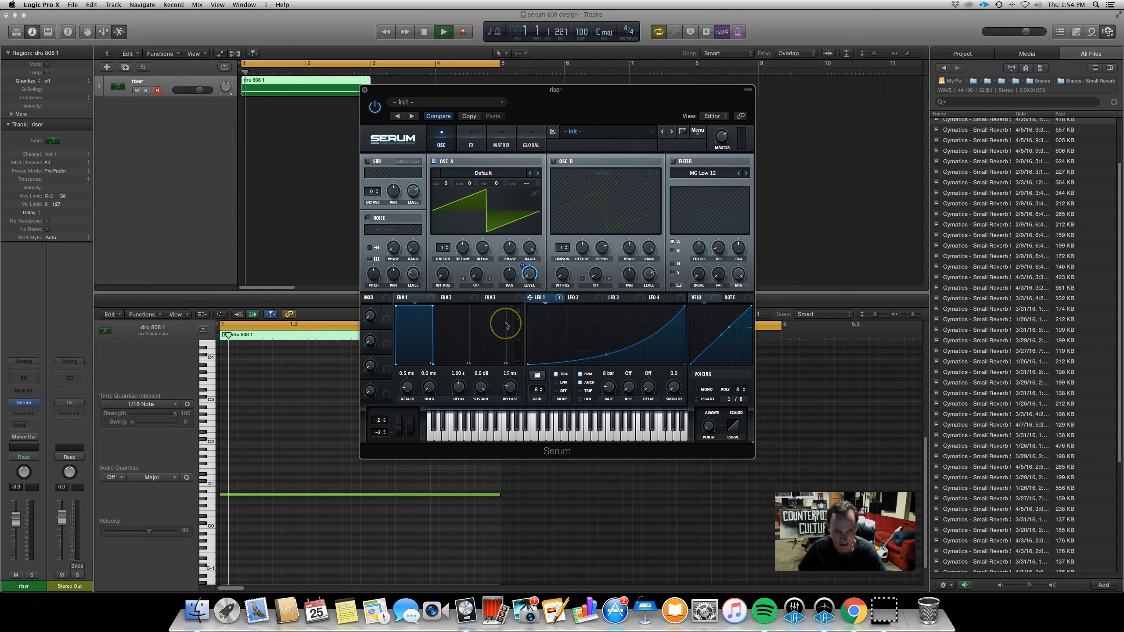
click(544, 348)
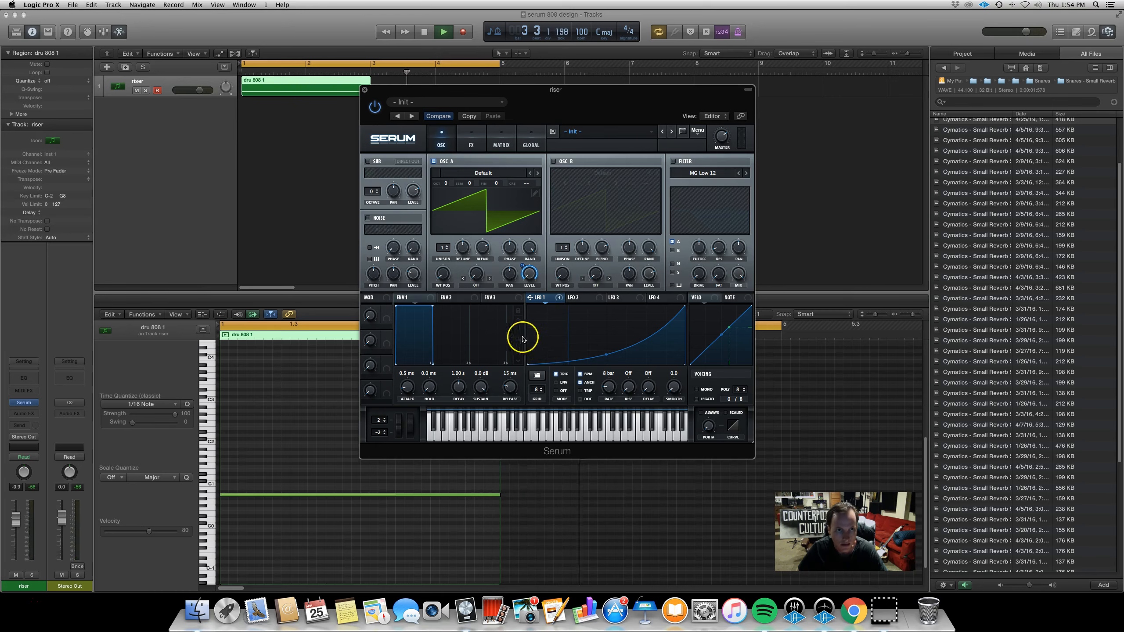
key(space)
Lengthen the region to bar 8 and extend the cycle range to match
drag(409, 102, 448, 282)
drag(368, 91, 690, 111)
drag(689, 90, 693, 89)
drag(499, 64, 693, 64)
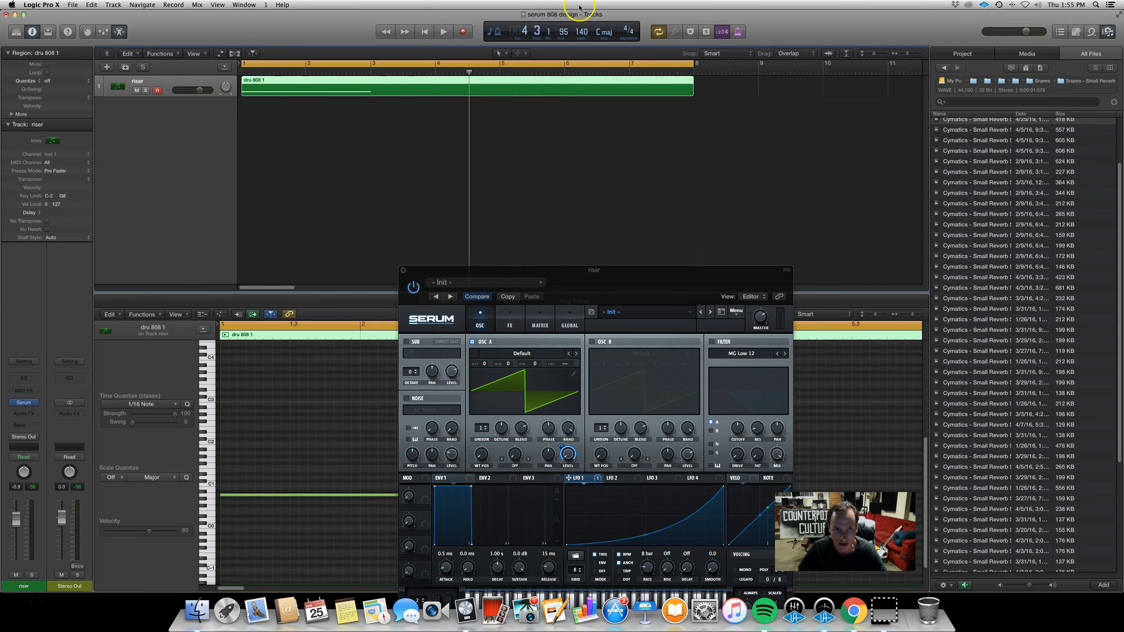
Lengthen the note so it ends at bar 8 and play it back
drag(522, 270, 701, 15)
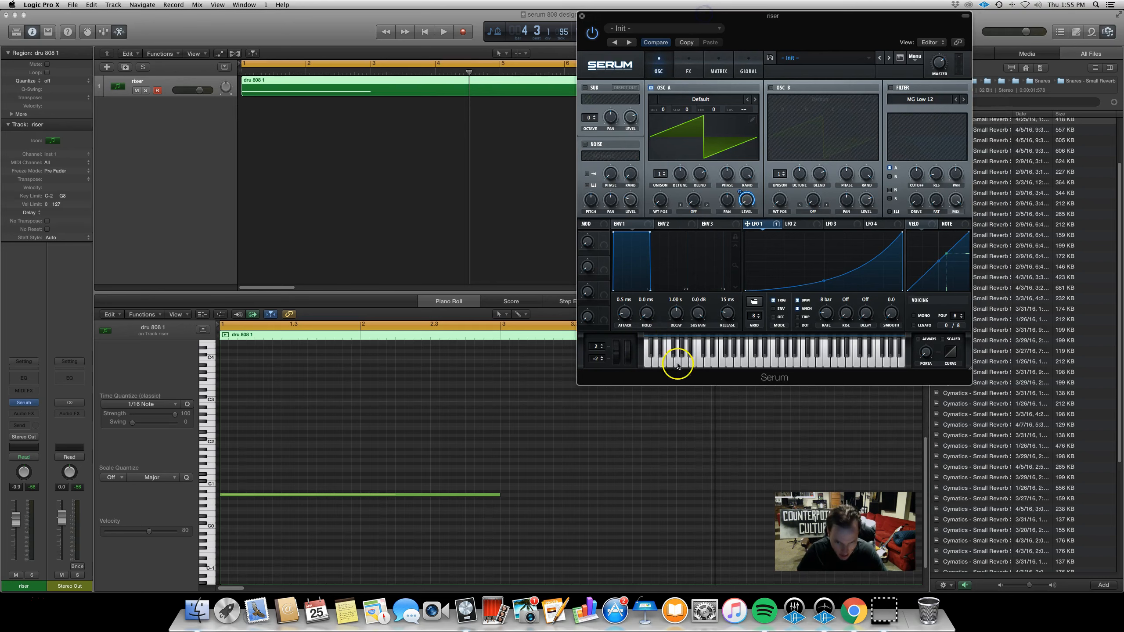
scroll(671, 462, down, 10)
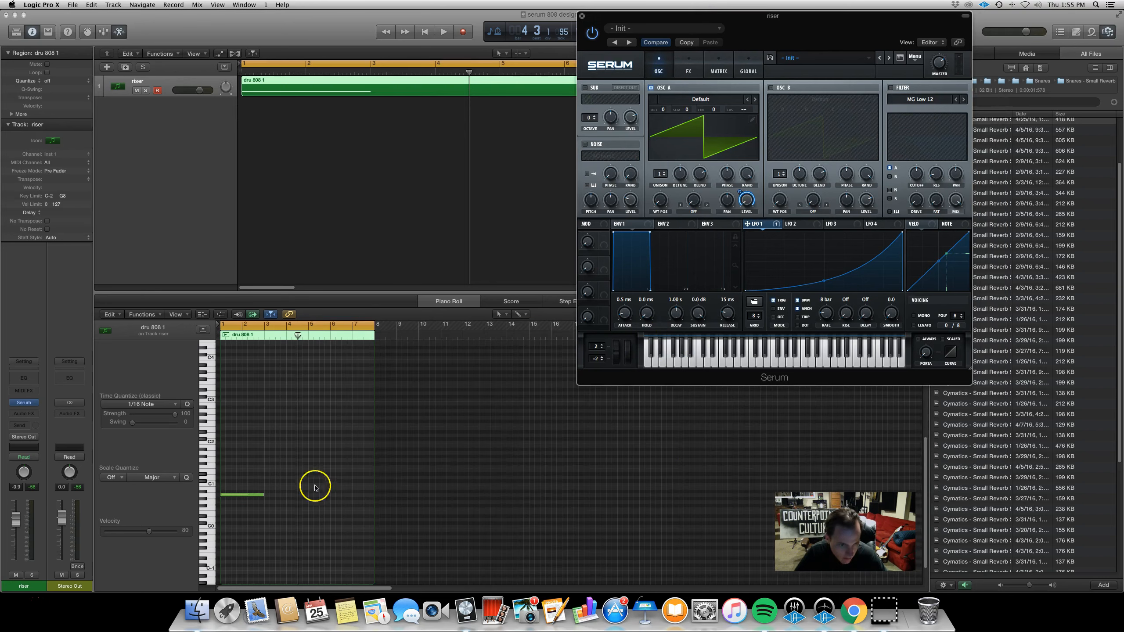
drag(263, 495, 372, 494)
key(space)
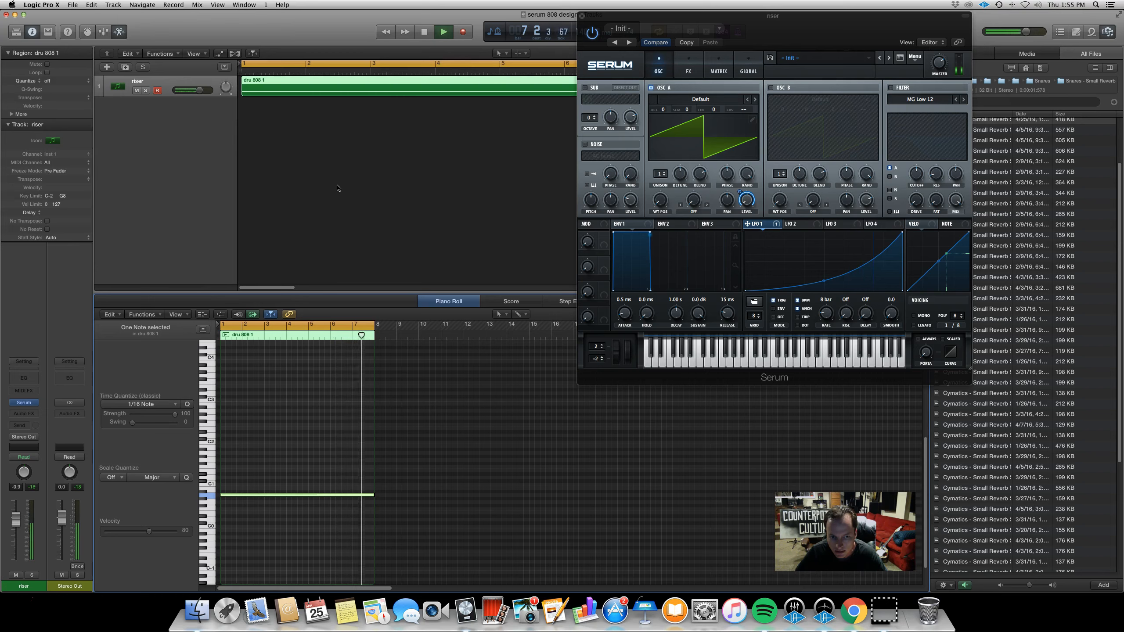
key(space)
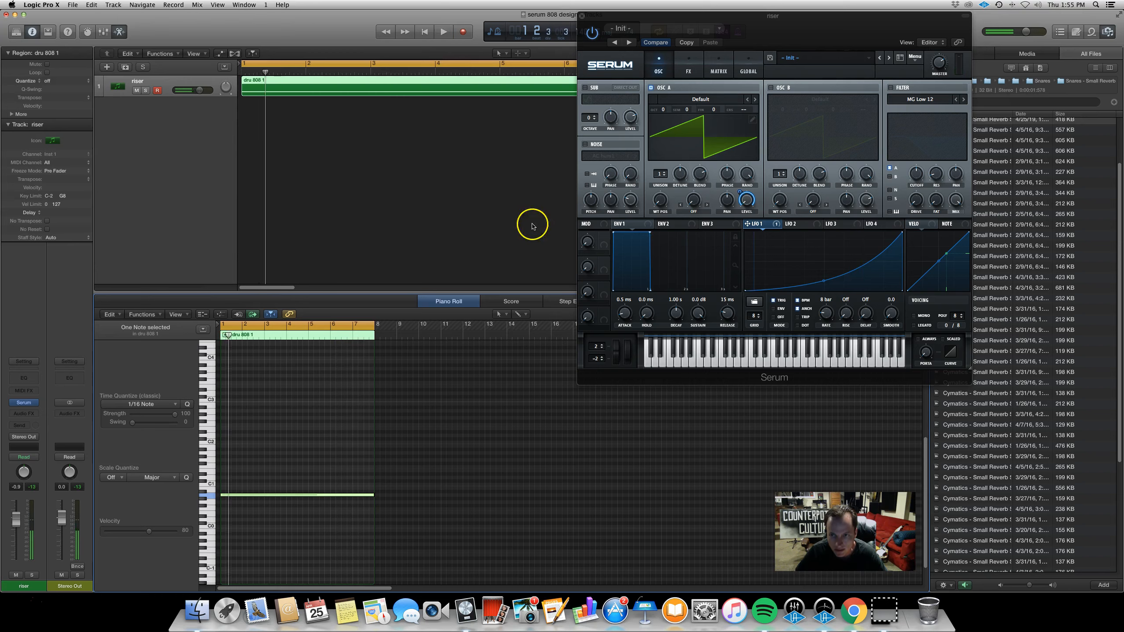
Load the MB Saw wavetable from the Analog folder into oscillator A and play the riser
click(745, 199)
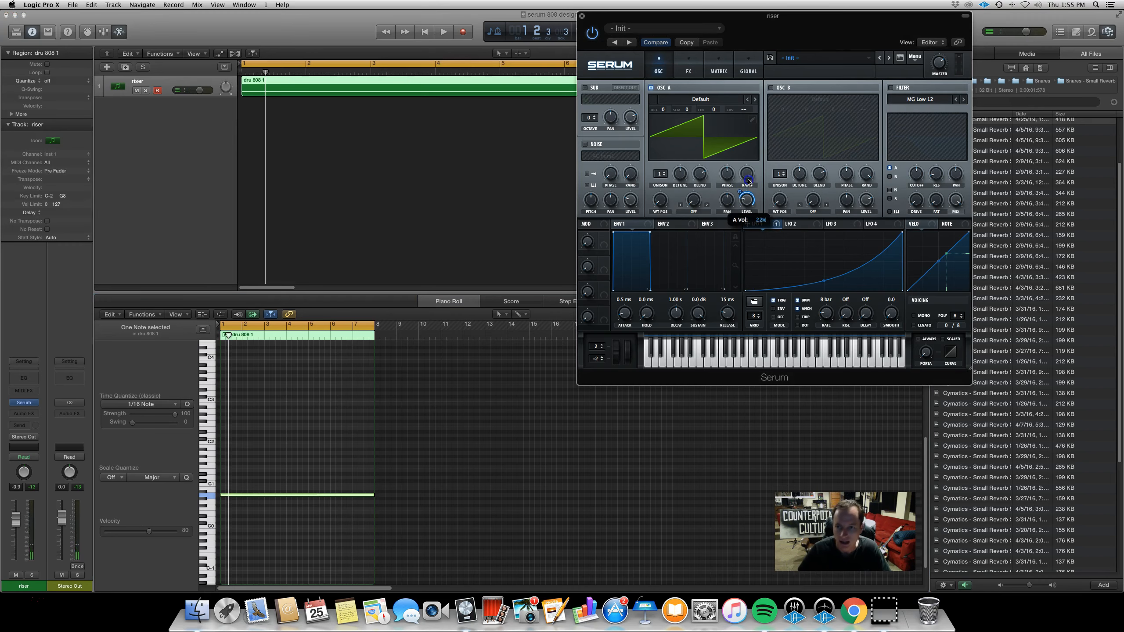
click(760, 209)
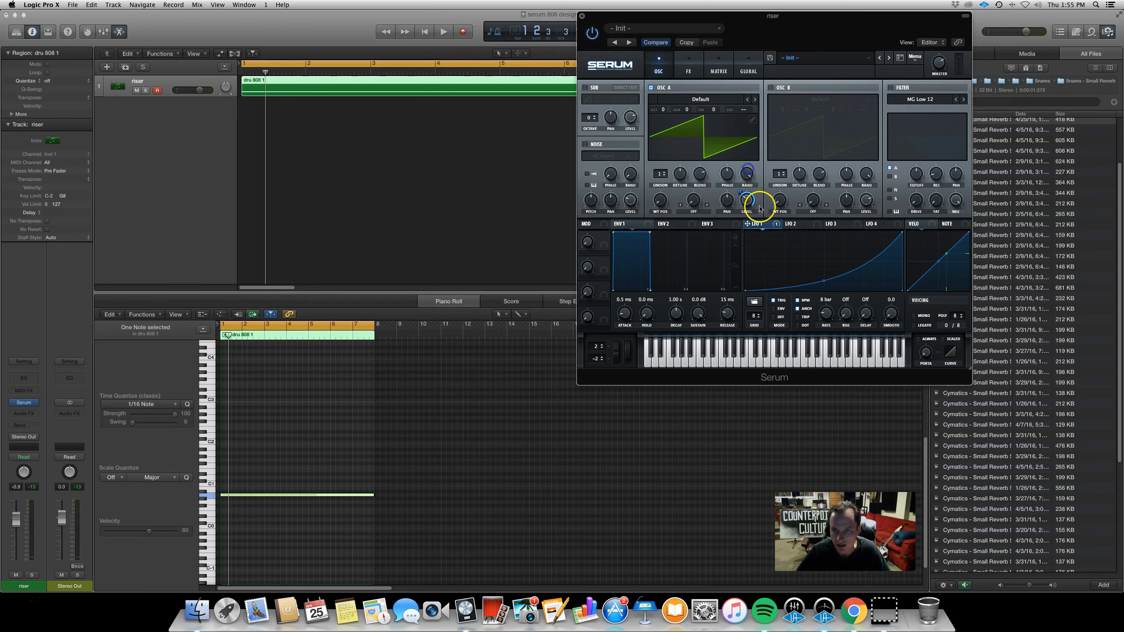
click(719, 104)
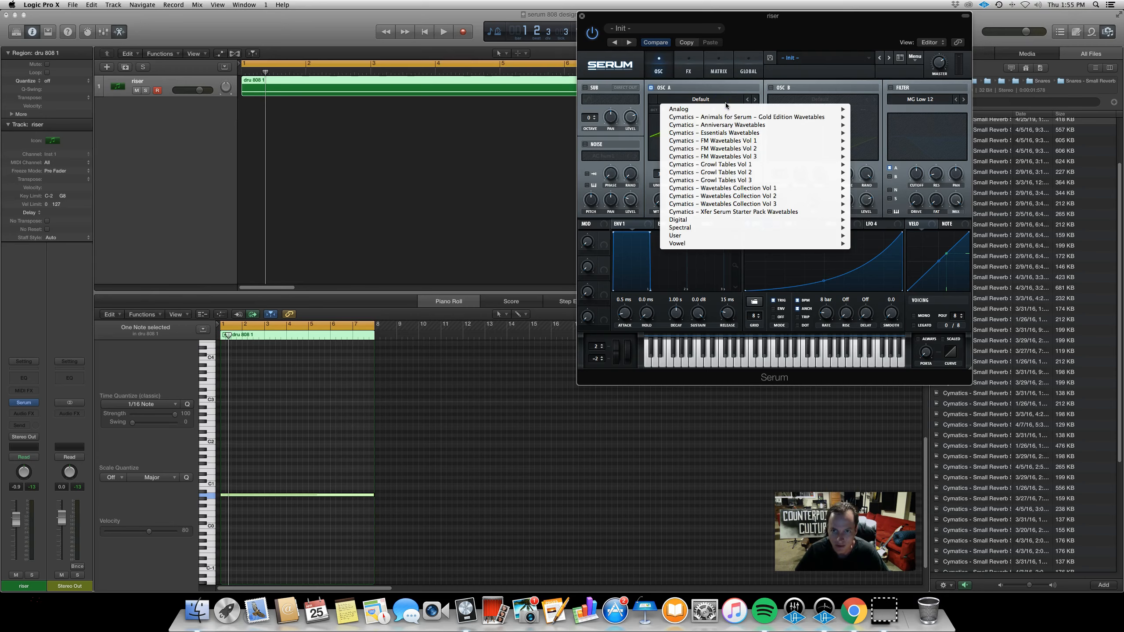
click(724, 206)
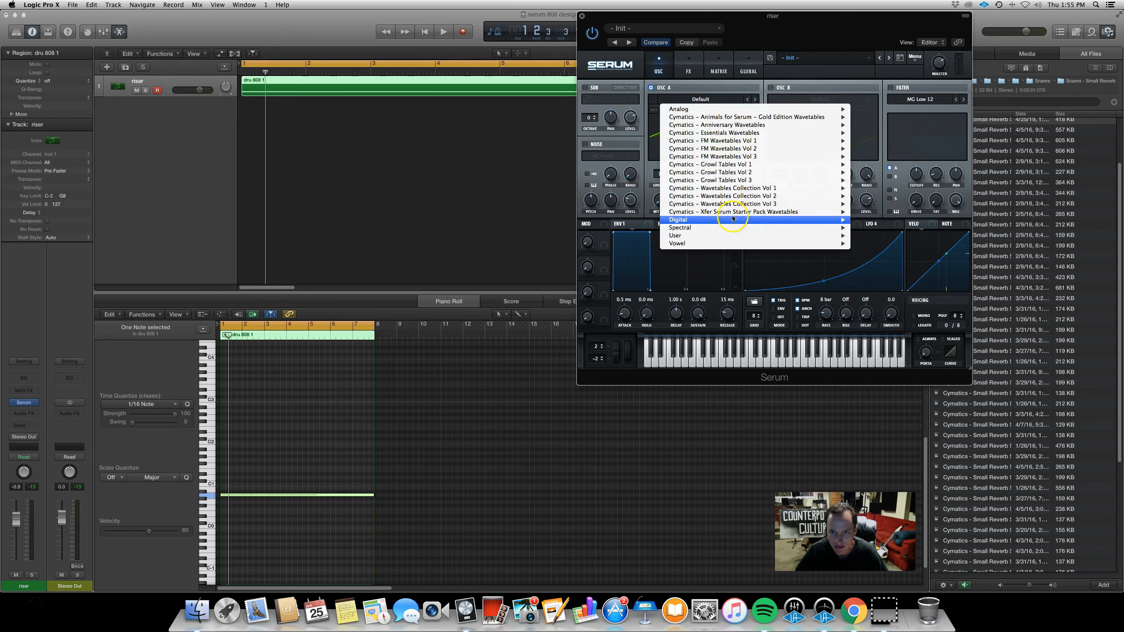
mouse_move(747, 229)
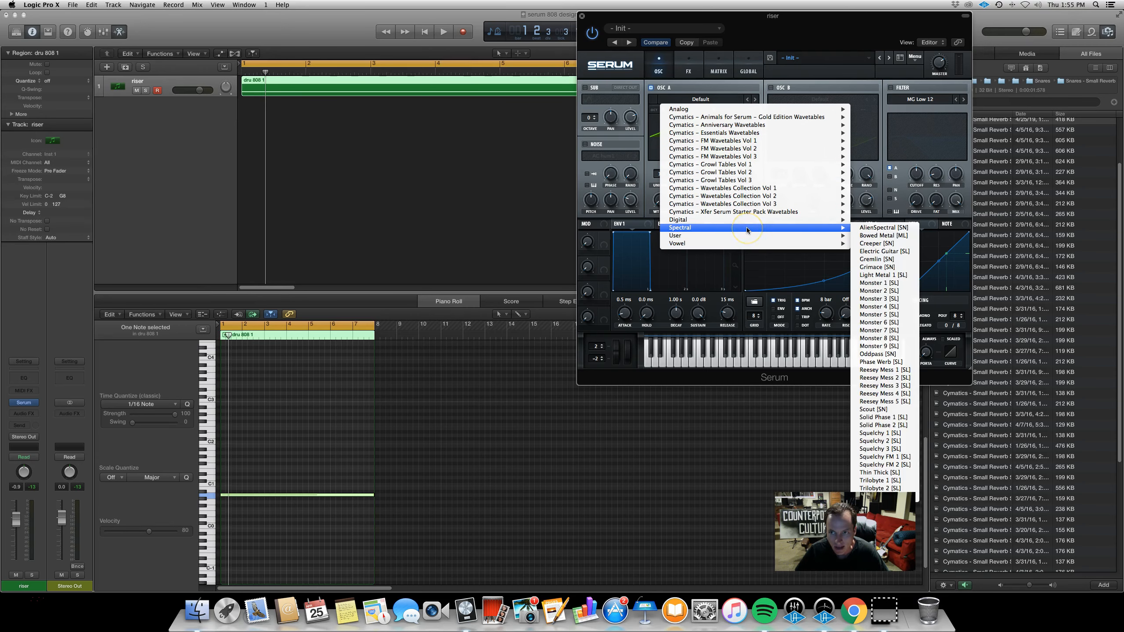
mouse_move(730, 109)
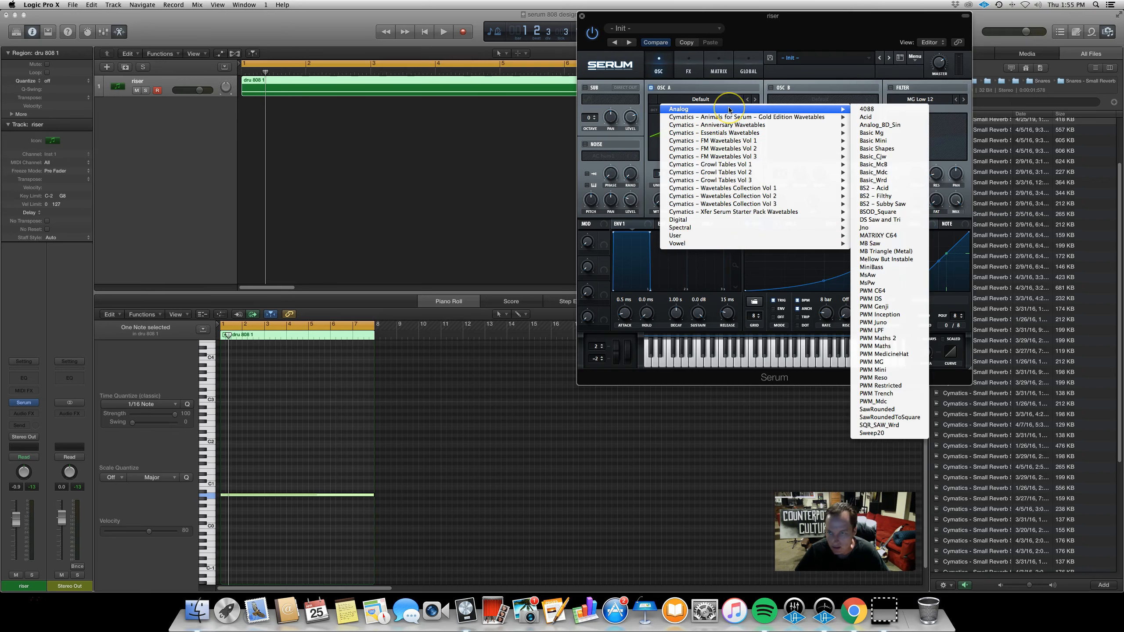
click(903, 243)
key(space)
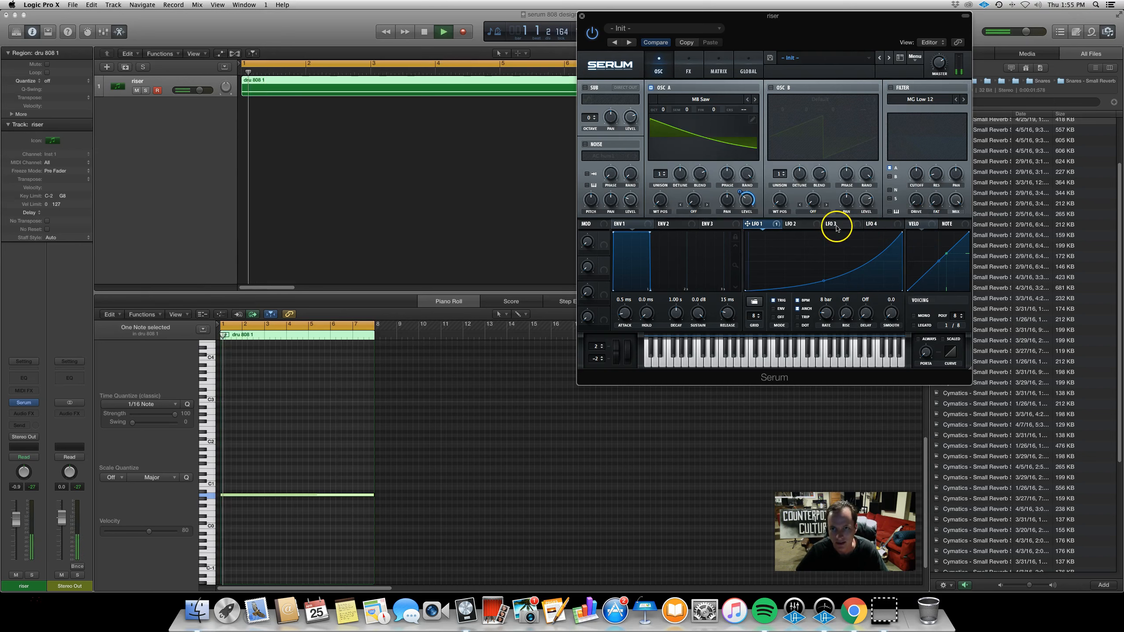
Raise oscillator A's wavetable position and play back the riser
mouse_move(660, 202)
mouse_down()
mouse_move(664, 153)
mouse_move(663, 195)
mouse_move(662, 185)
mouse_up()
key(Return)
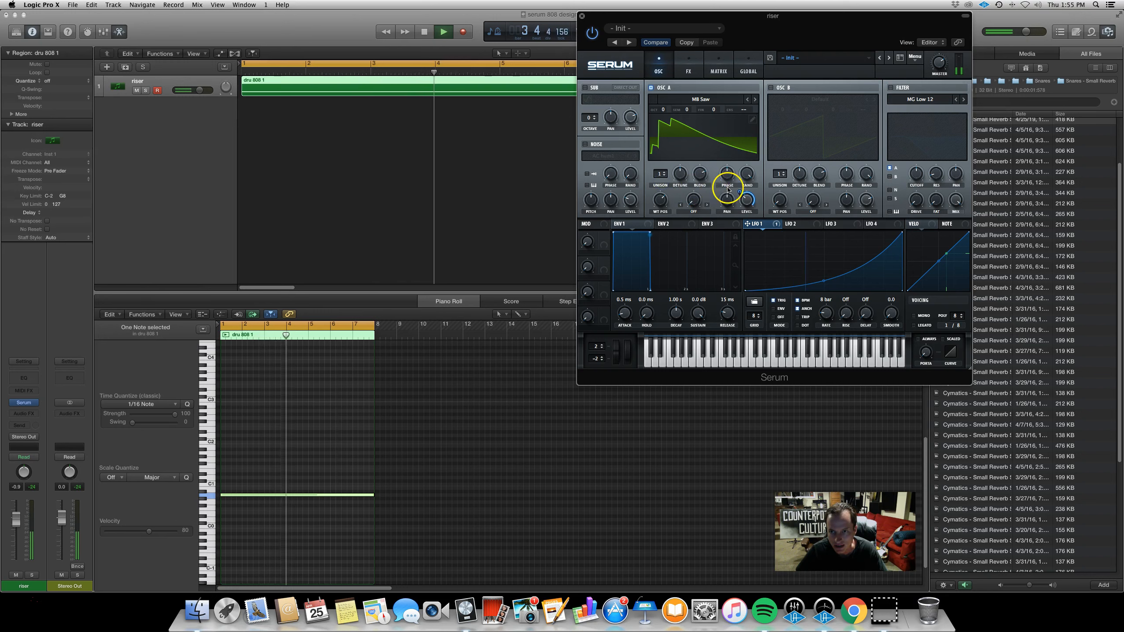
key(space)
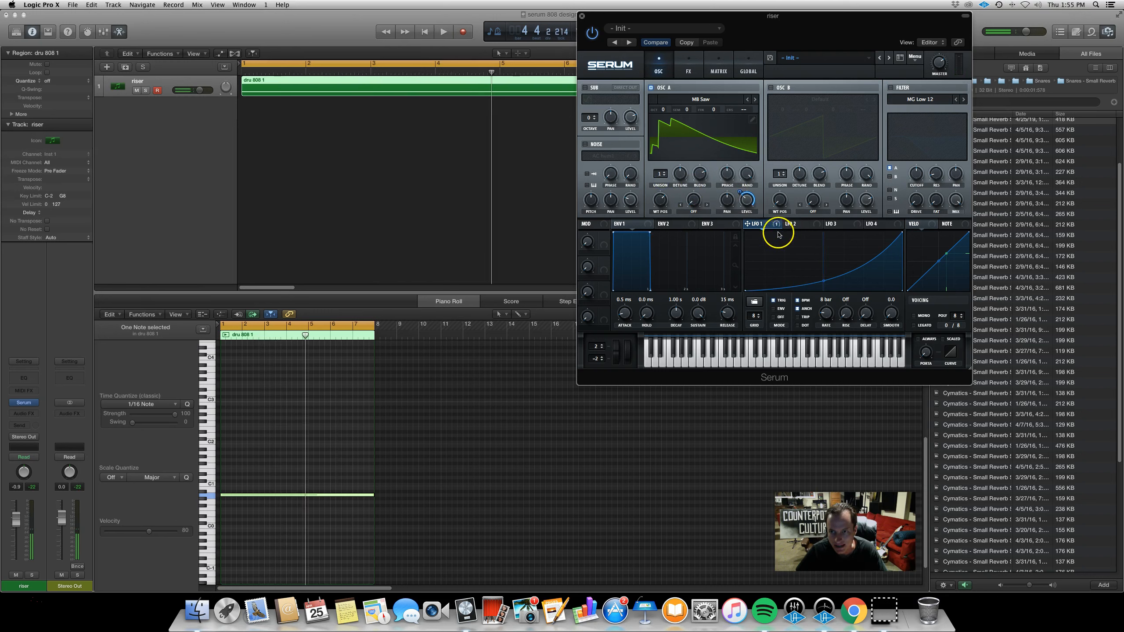
Set oscillator A's fine tuning to 100 cents and play the riser to hear it
click(774, 223)
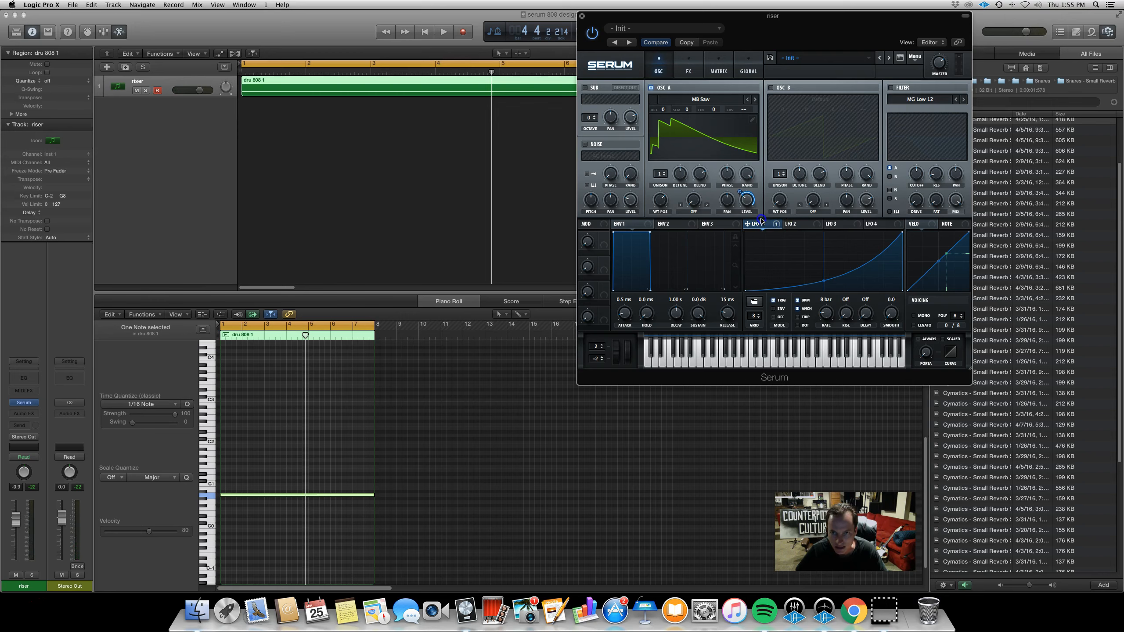
click(713, 111)
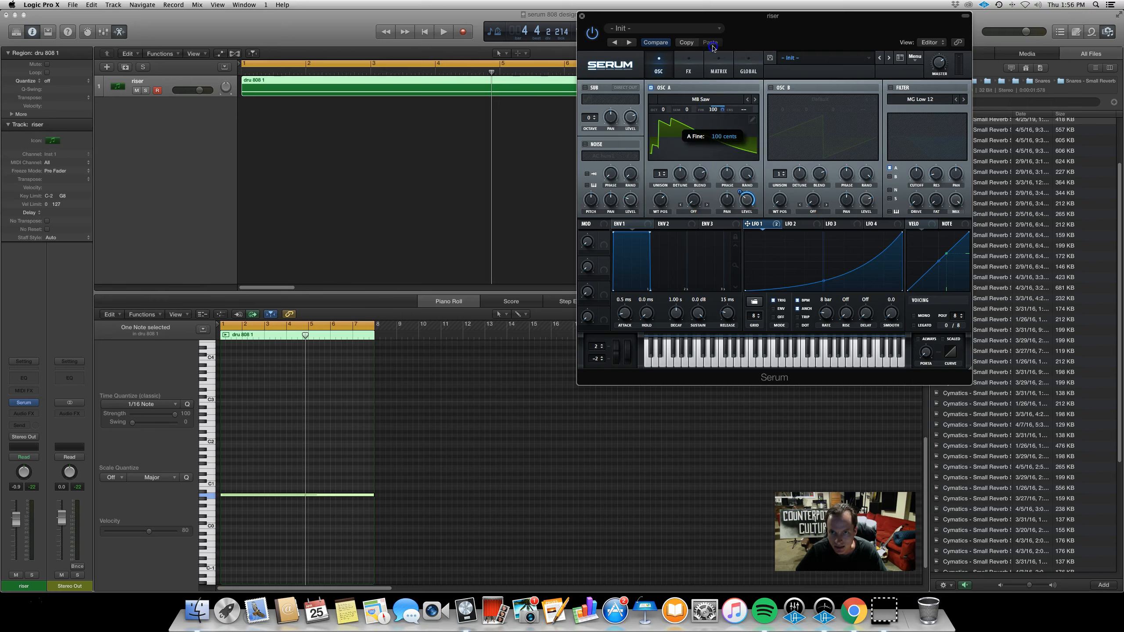
key(space)
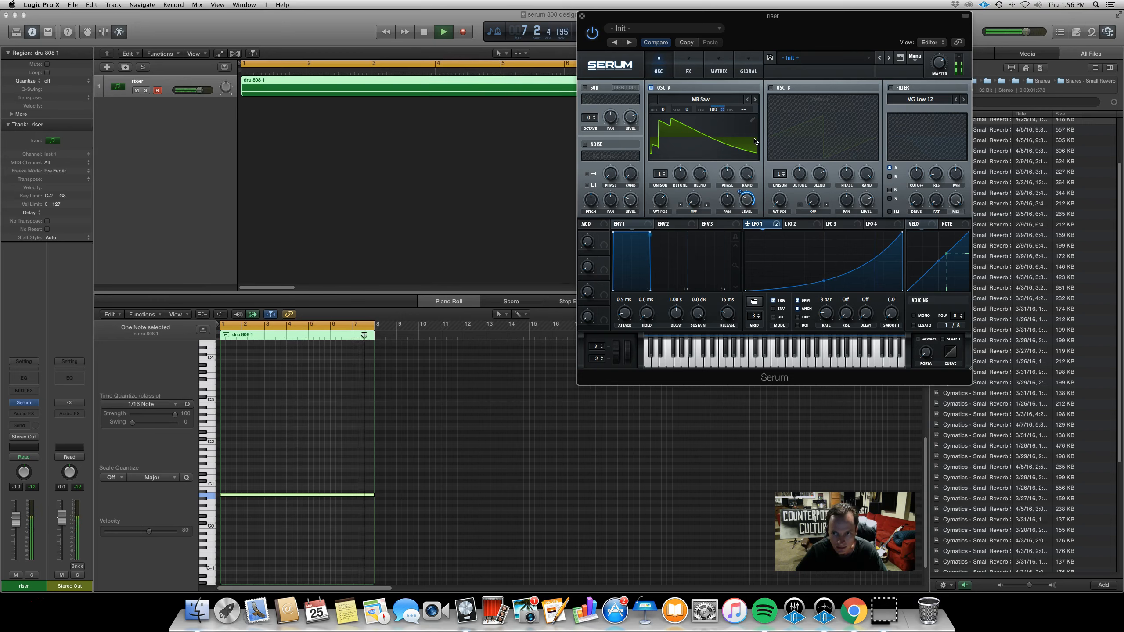
key(space)
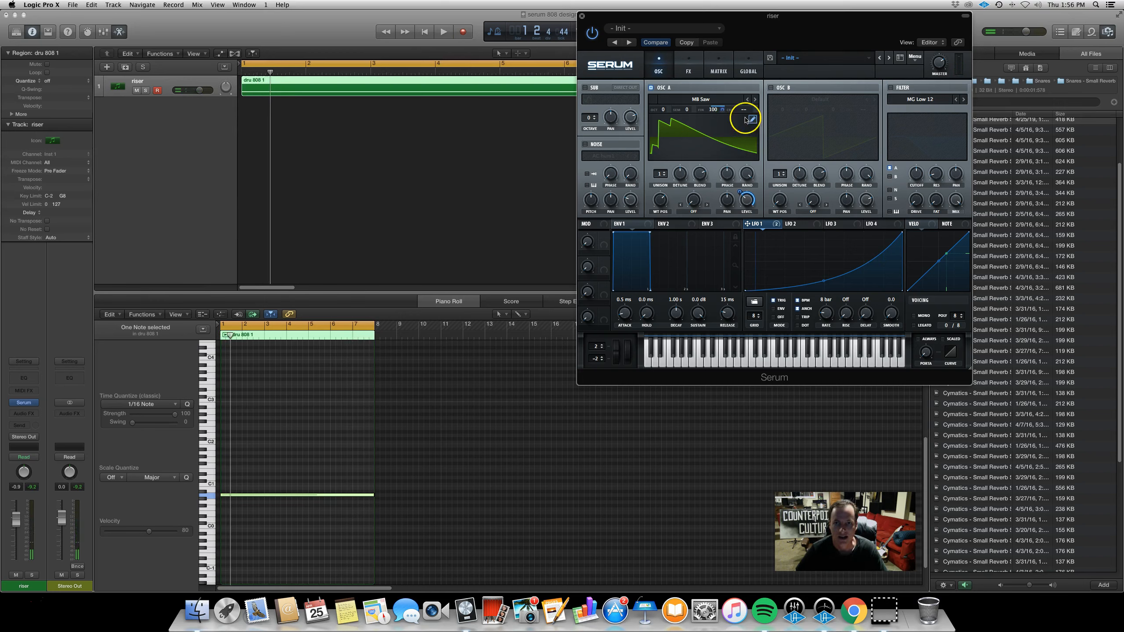
Enable oscillator B, nudge its level up slightly, and start playback
click(770, 88)
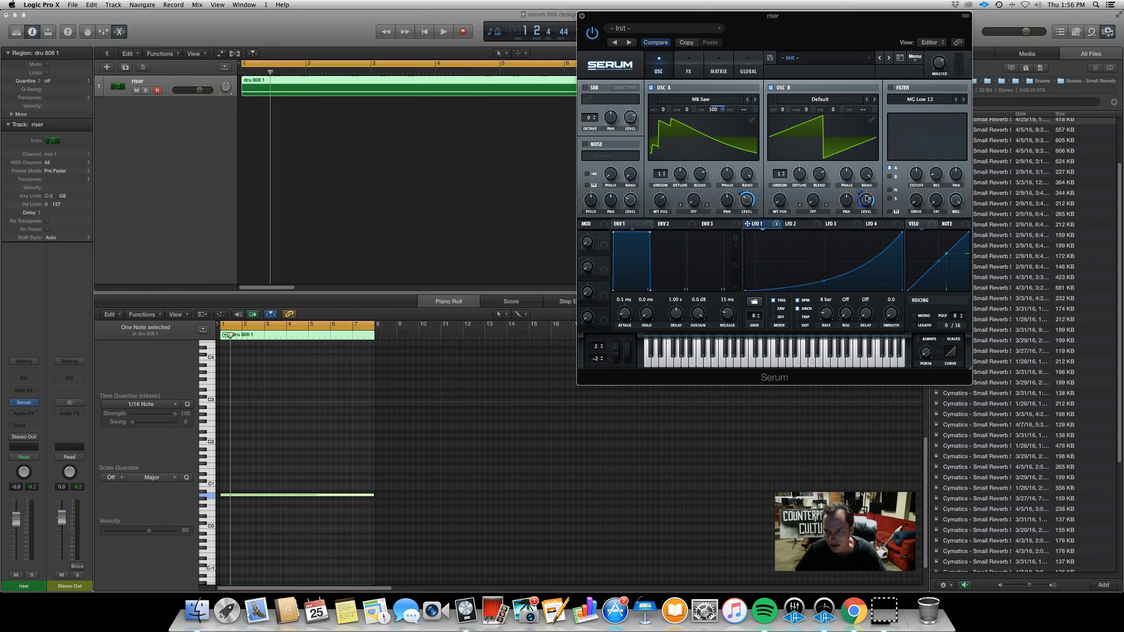
drag(862, 202, 866, 201)
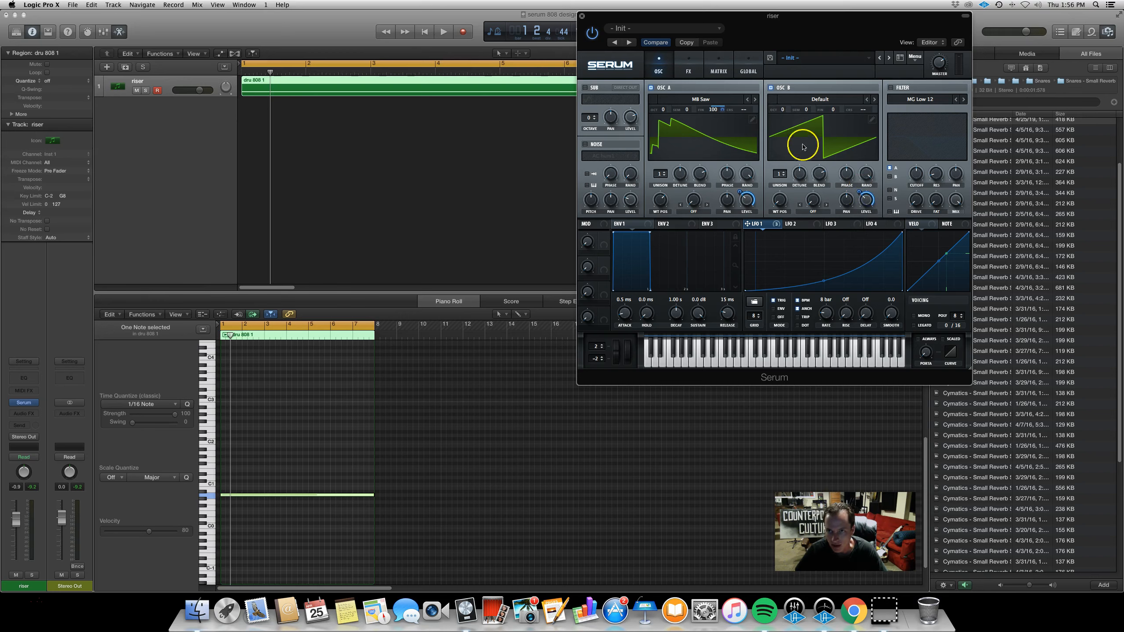
click(782, 110)
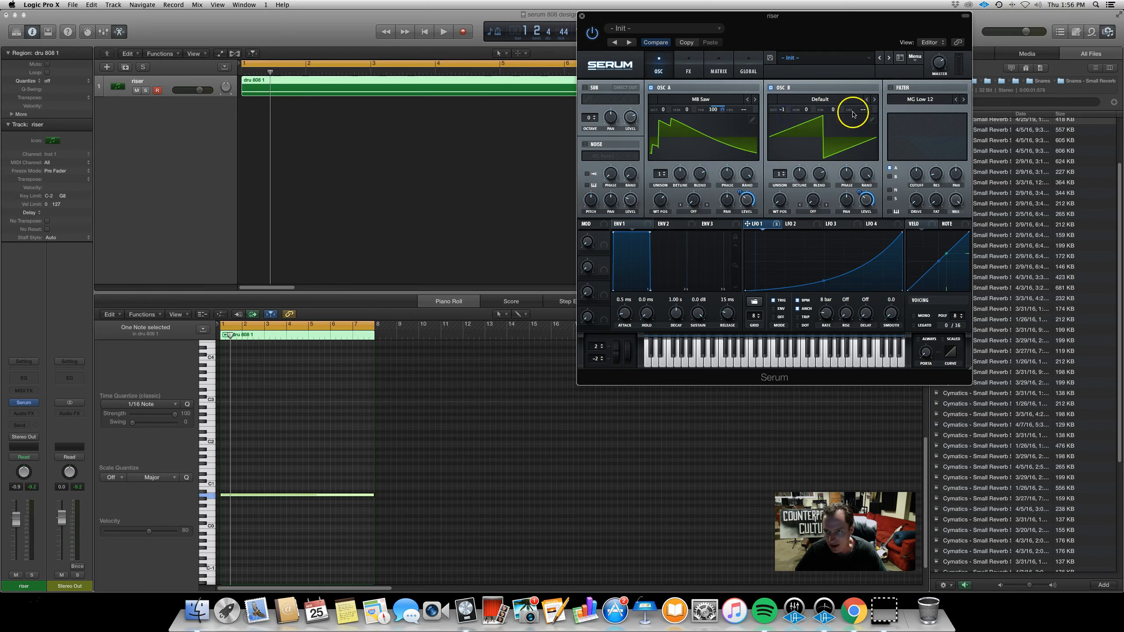
key(space)
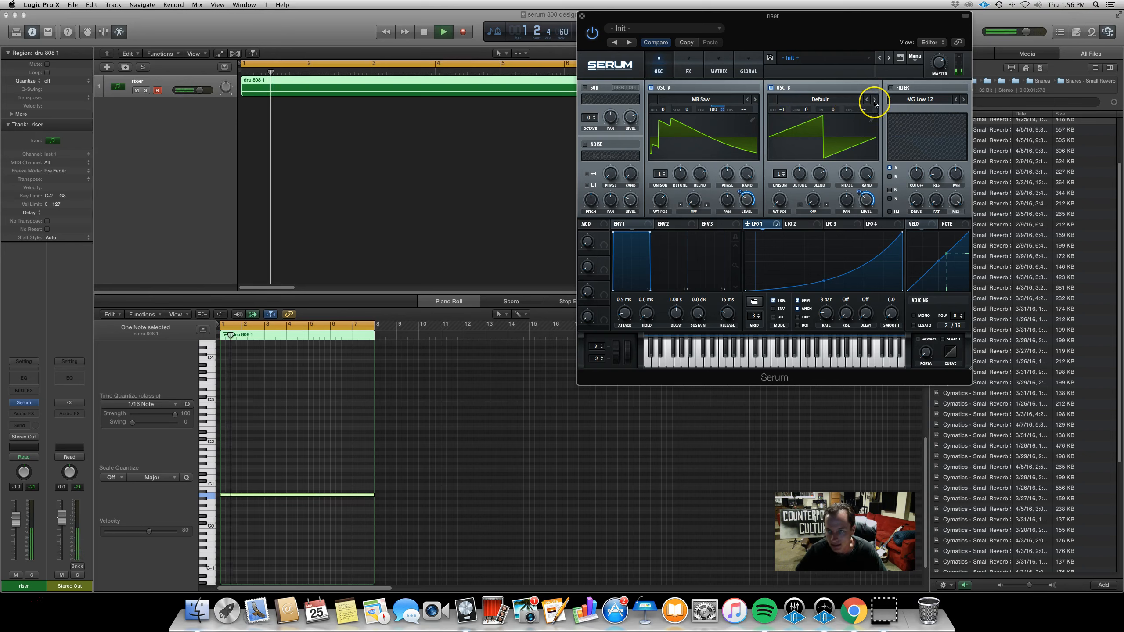
Step through oscillator B's wavetables until Basic_Mdc is loaded
click(875, 99)
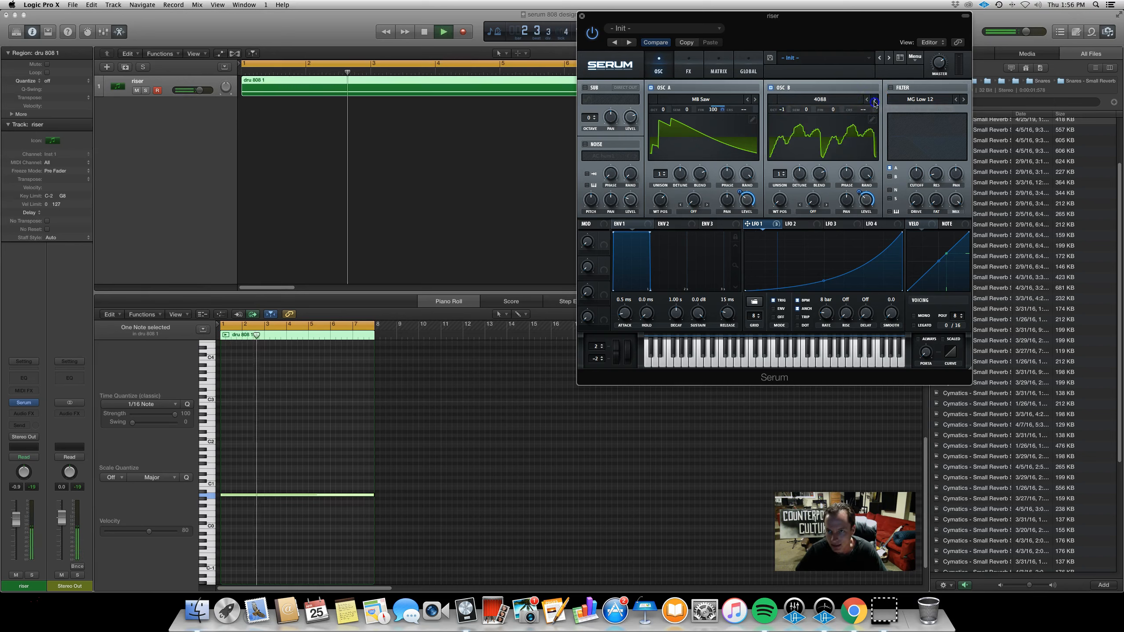
click(875, 100)
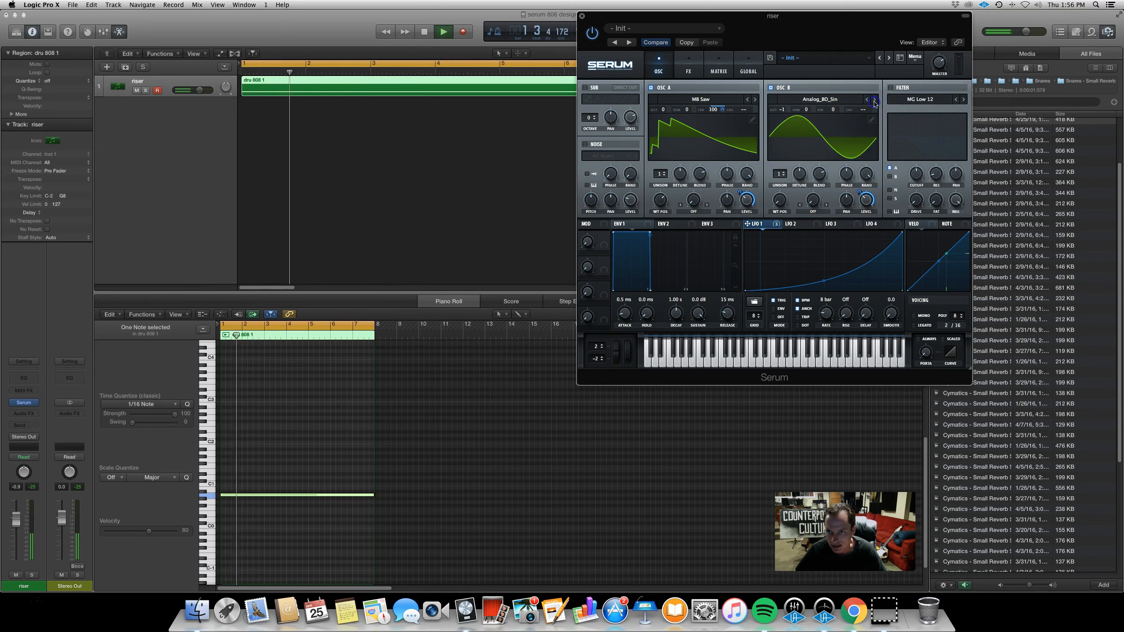
click(854, 179)
click(875, 100)
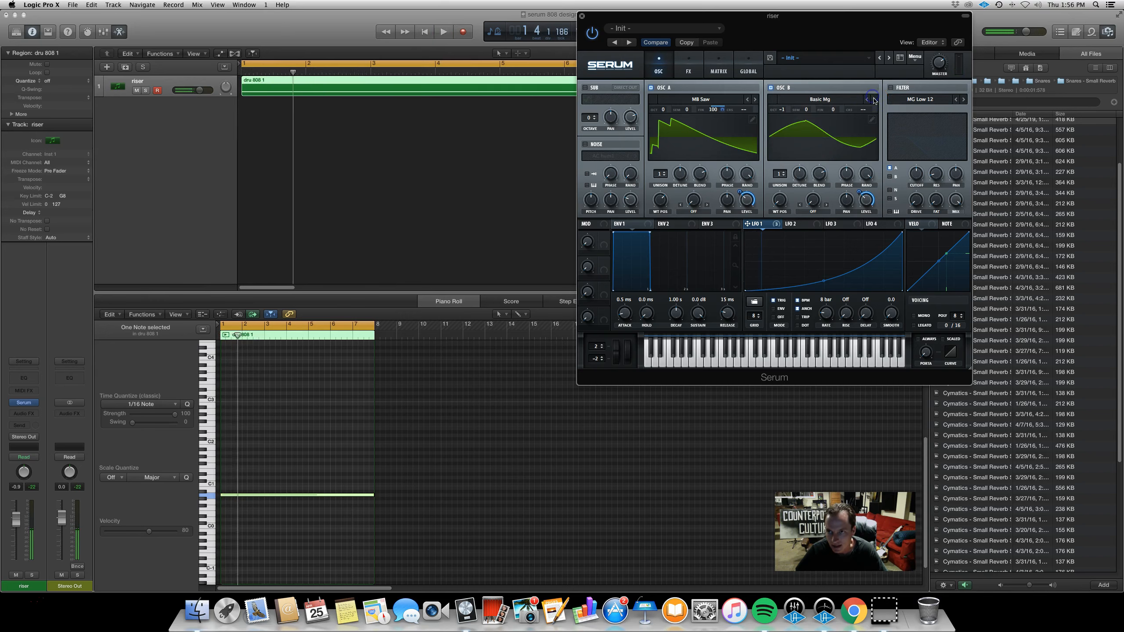
click(875, 100)
click(875, 100)
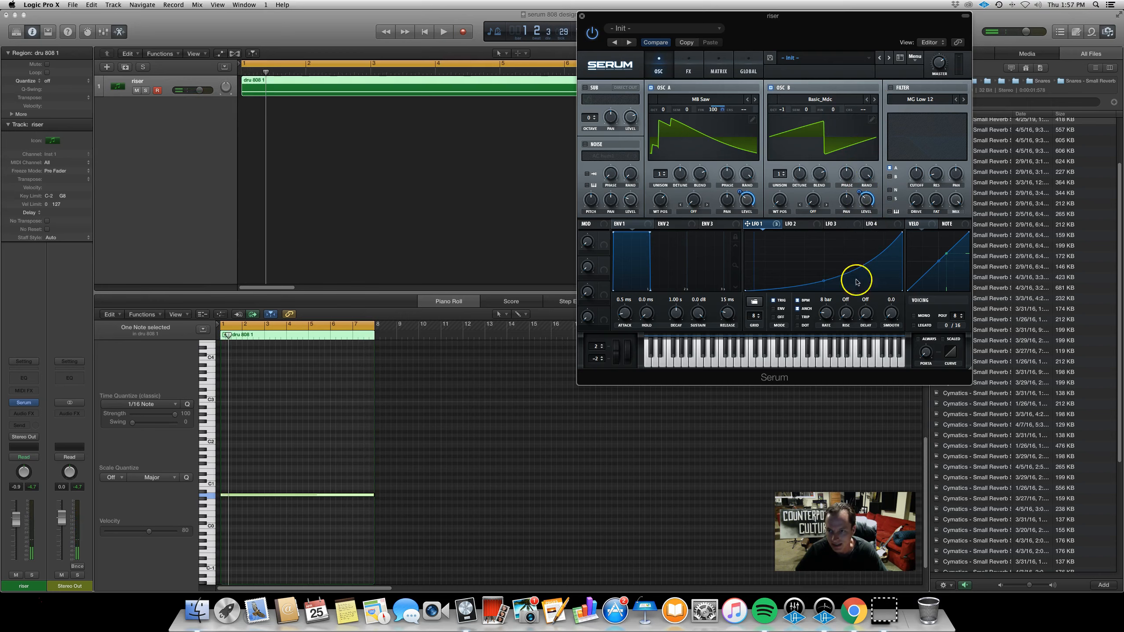
Tune oscillator B up 100 cents and turn down the noise oscillator's level while playing the riser
drag(833, 108, 848, 20)
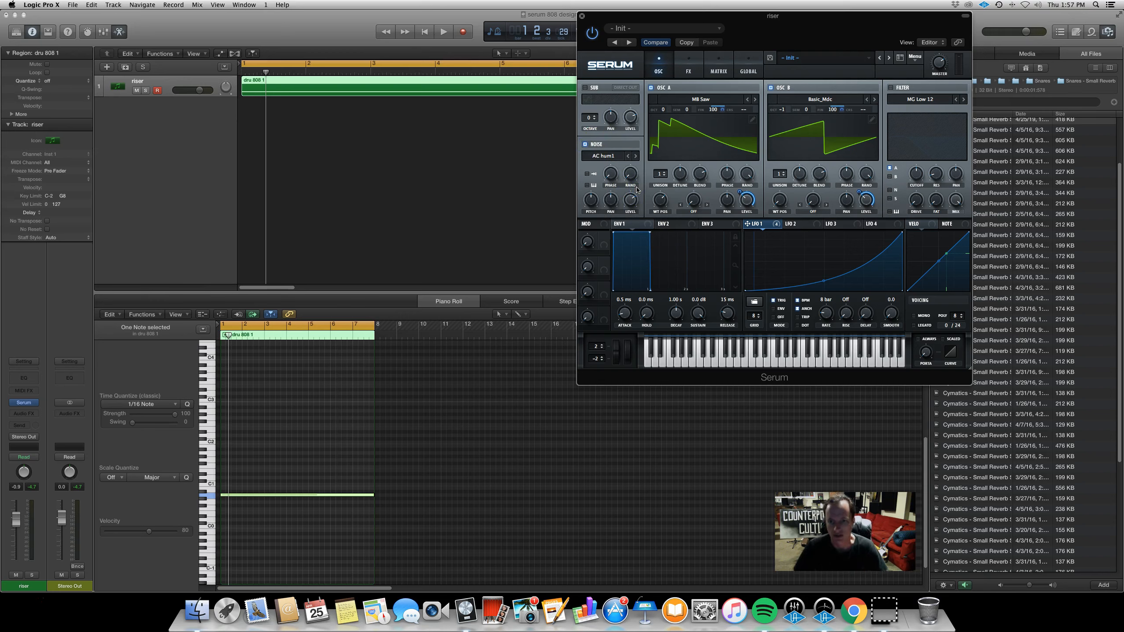
key(space)
drag(658, 200, 634, 236)
key(space)
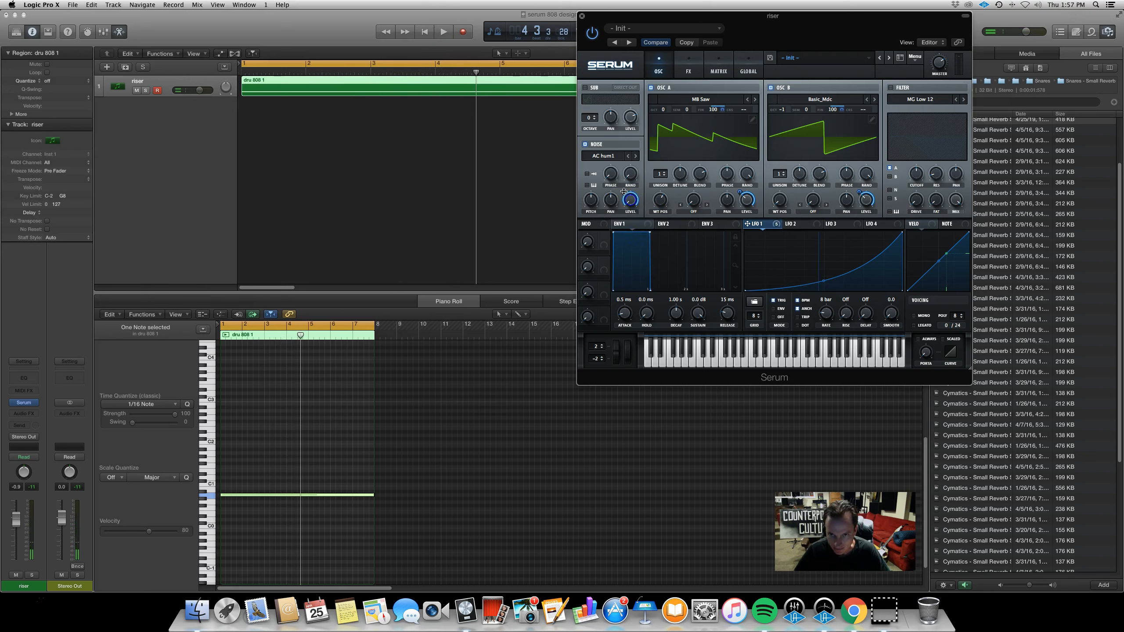
Adjust the noise oscillator's level again and play back the riser to compare
drag(624, 191, 625, 221)
key(space)
click(636, 231)
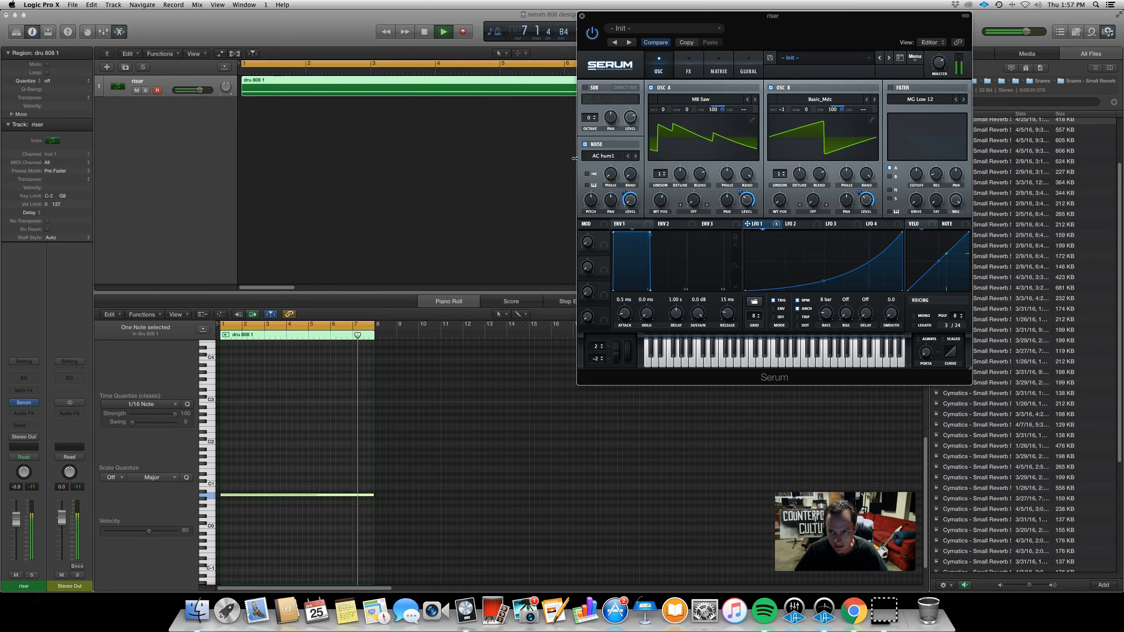
key(space)
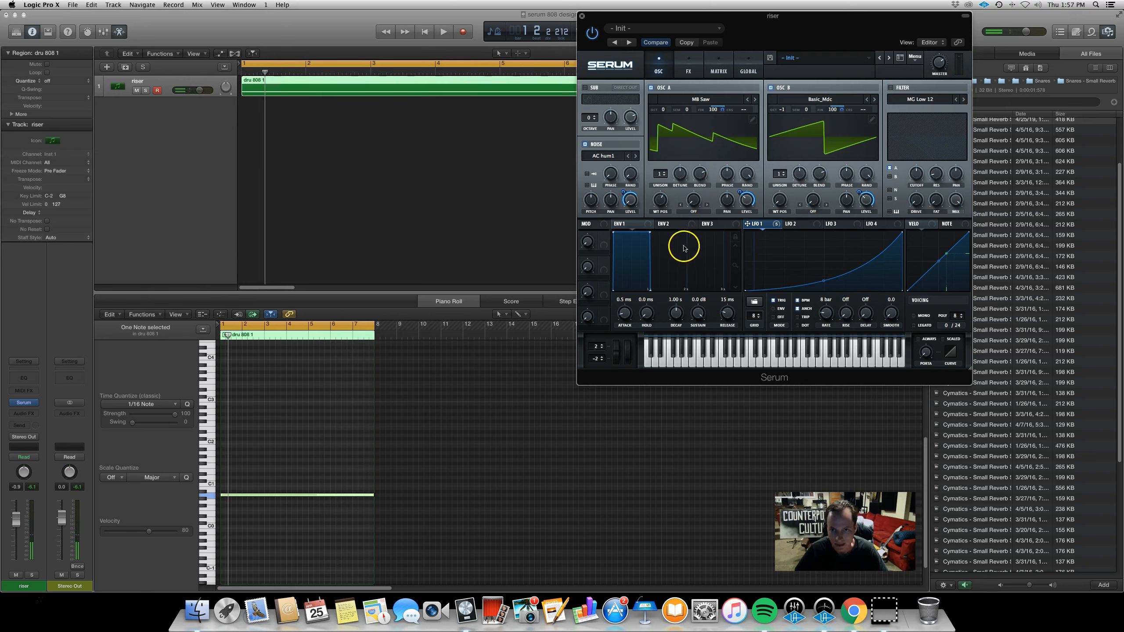
drag(627, 192, 625, 195)
click(622, 174)
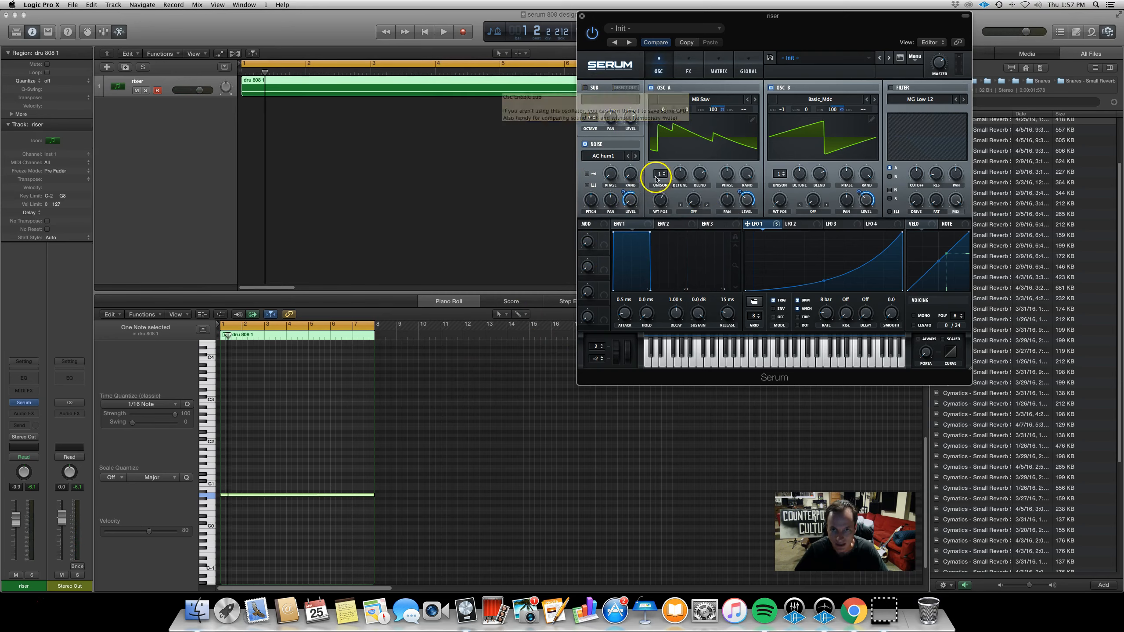
Enable the sub oscillator and choose one of its waveform shapes
click(585, 87)
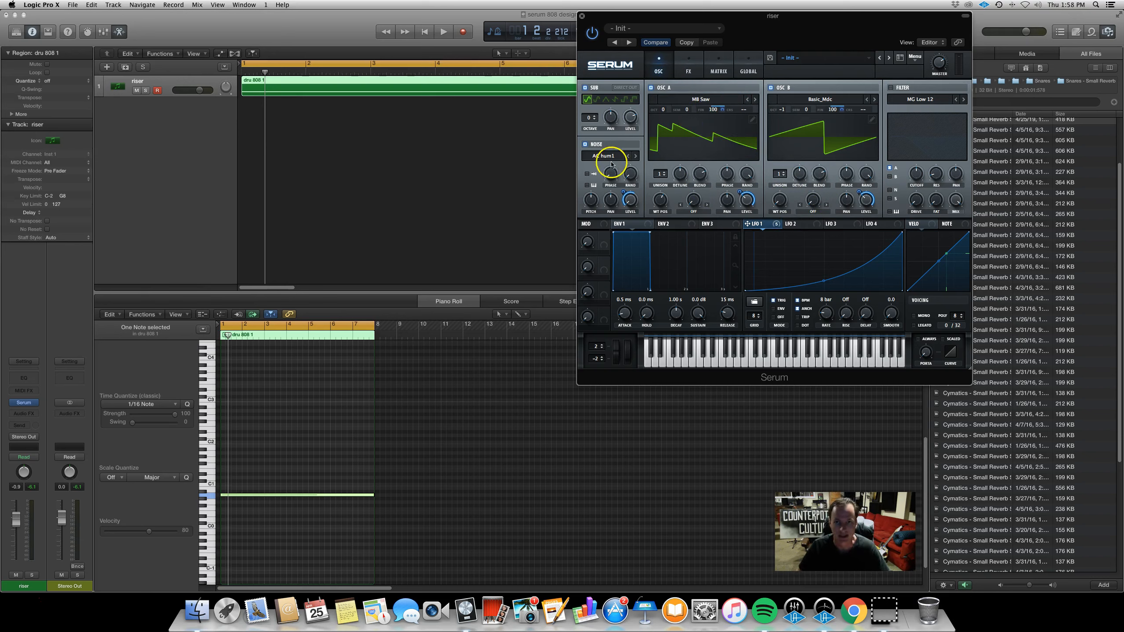
click(586, 88)
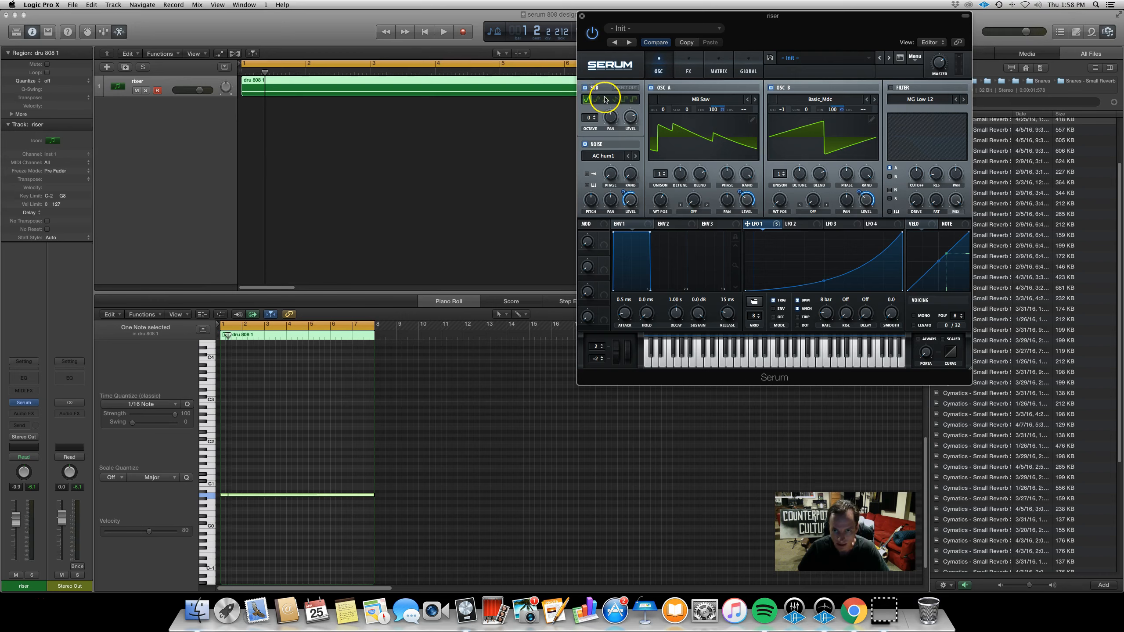
click(616, 100)
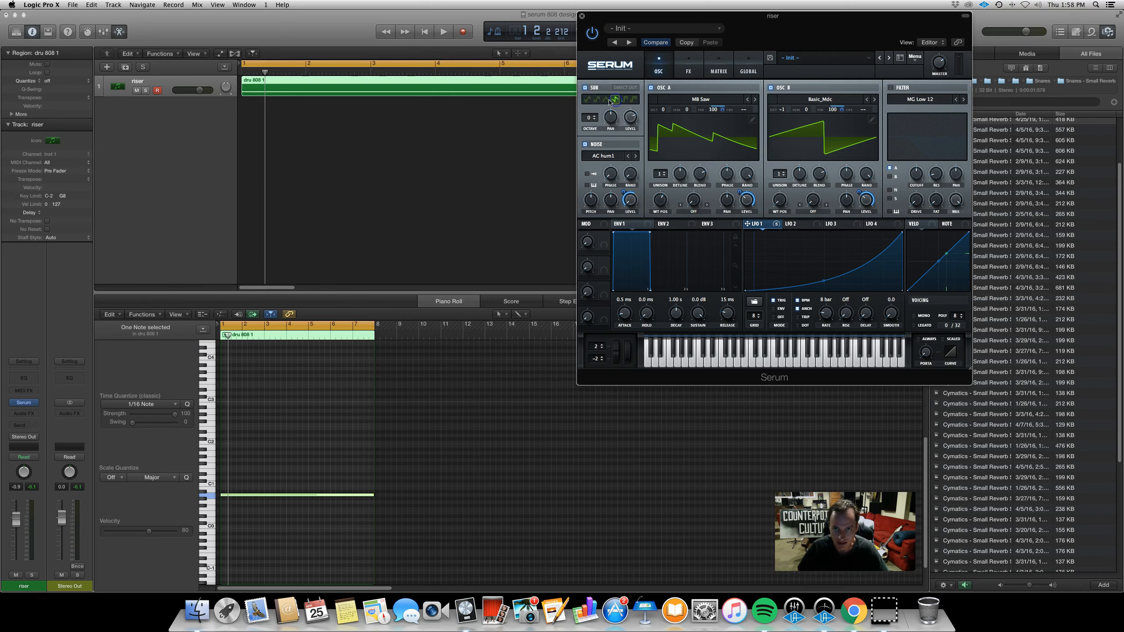
click(624, 100)
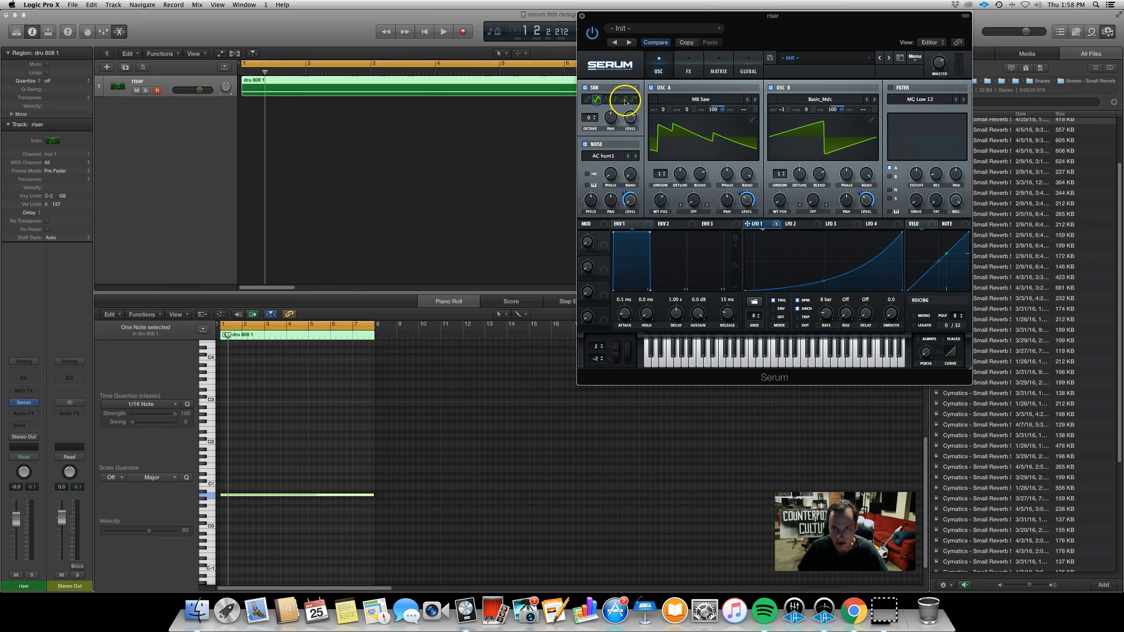
click(585, 89)
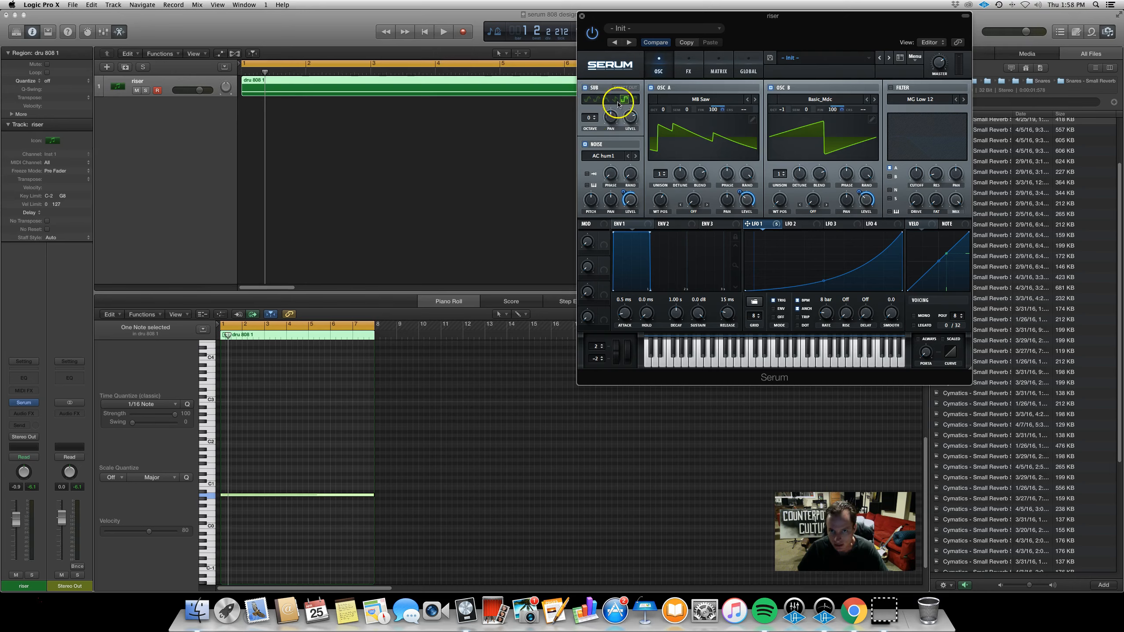
Assign LFO 1 to the noise oscillator's pitch and play back the riser
click(585, 145)
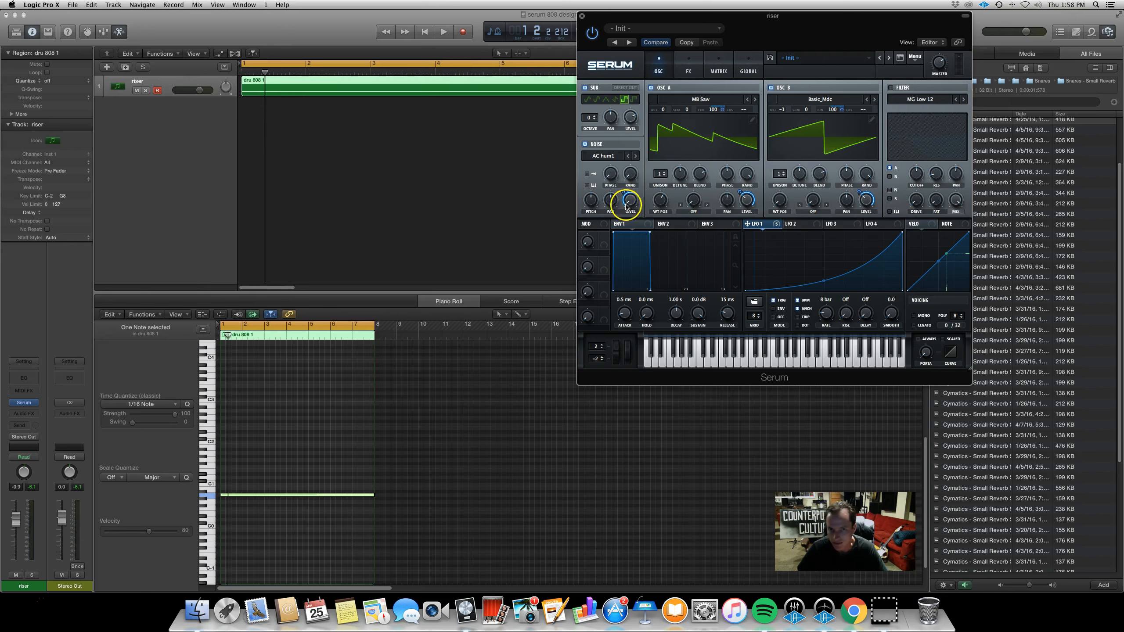
drag(748, 223, 589, 205)
key(space)
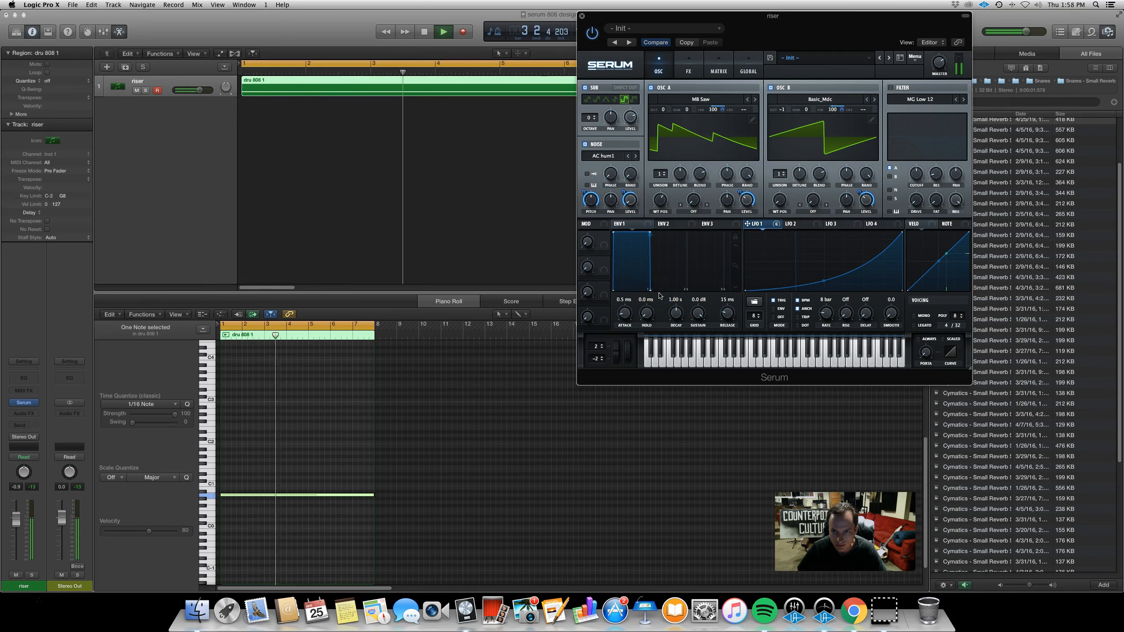
Reshape the LFO 1 curve, set the LFO 1 to noise pitch amount to 33, and play back
drag(826, 279, 825, 273)
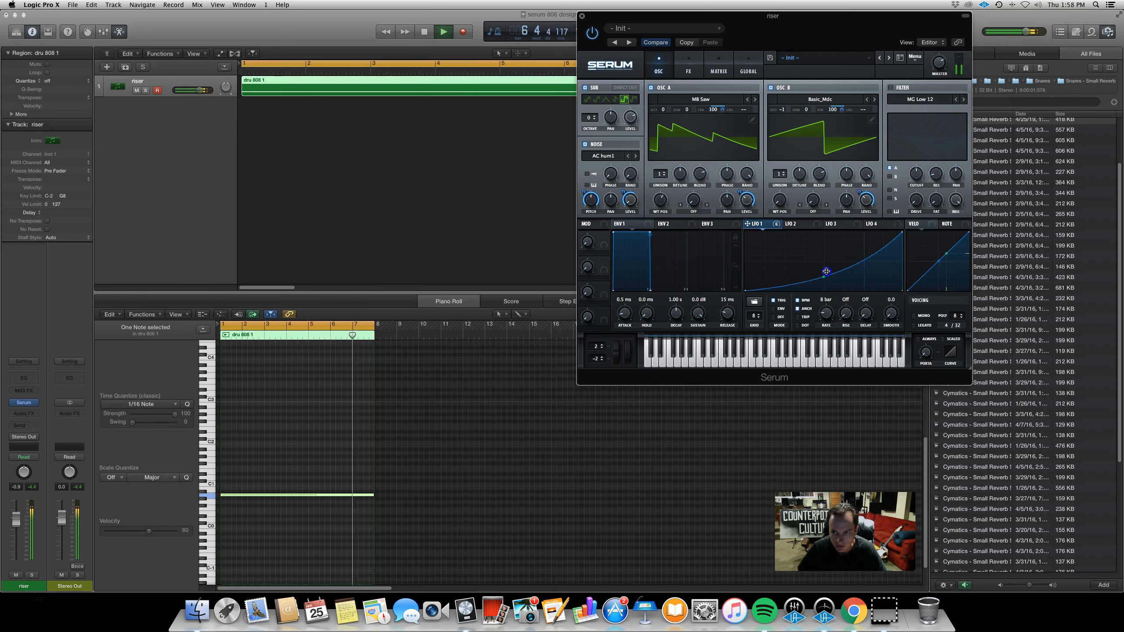
drag(747, 223, 588, 231)
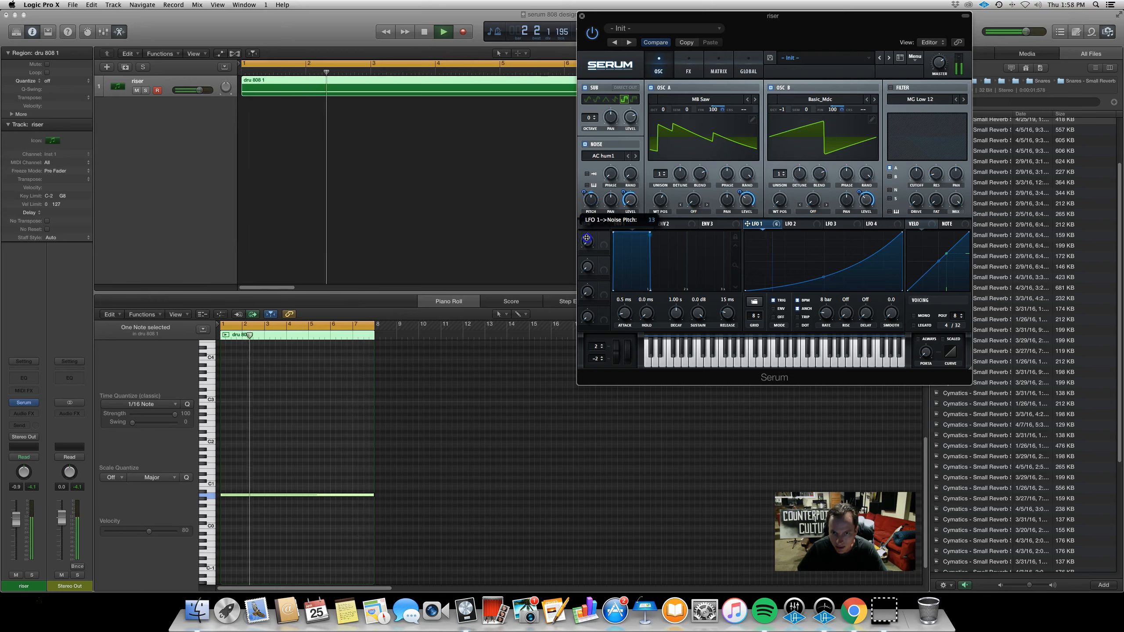
key(space)
key(space)
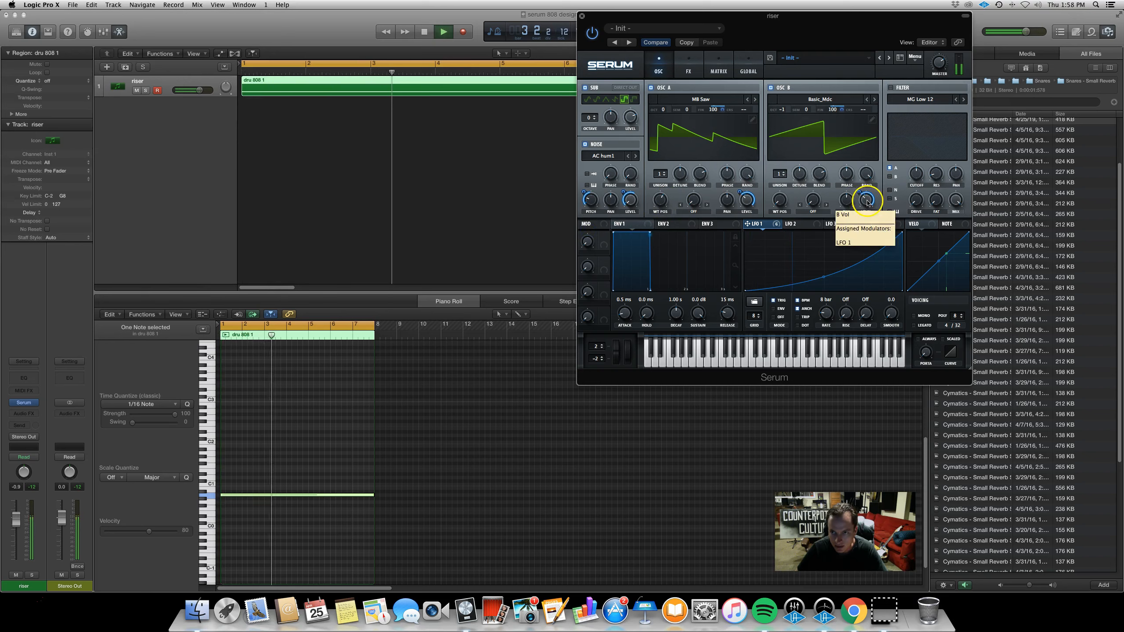
Lower oscillator B's wavetable position and enable the filter with oscillator A routed into it
mouse_move(778, 201)
mouse_down()
mouse_move(779, 134)
mouse_move(780, 215)
mouse_up()
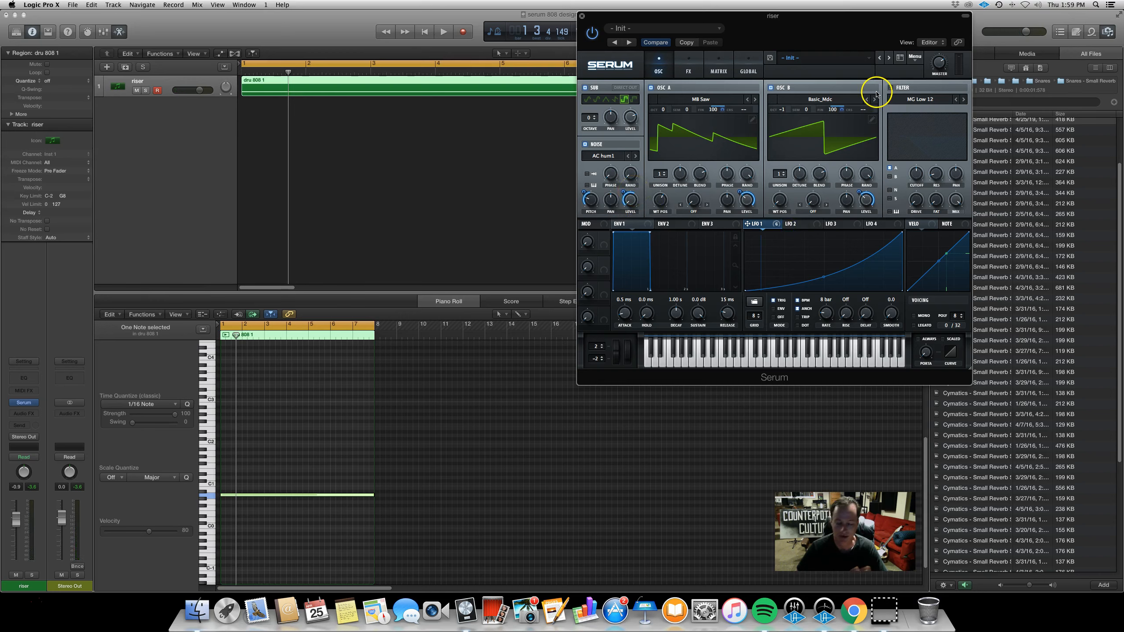
click(890, 88)
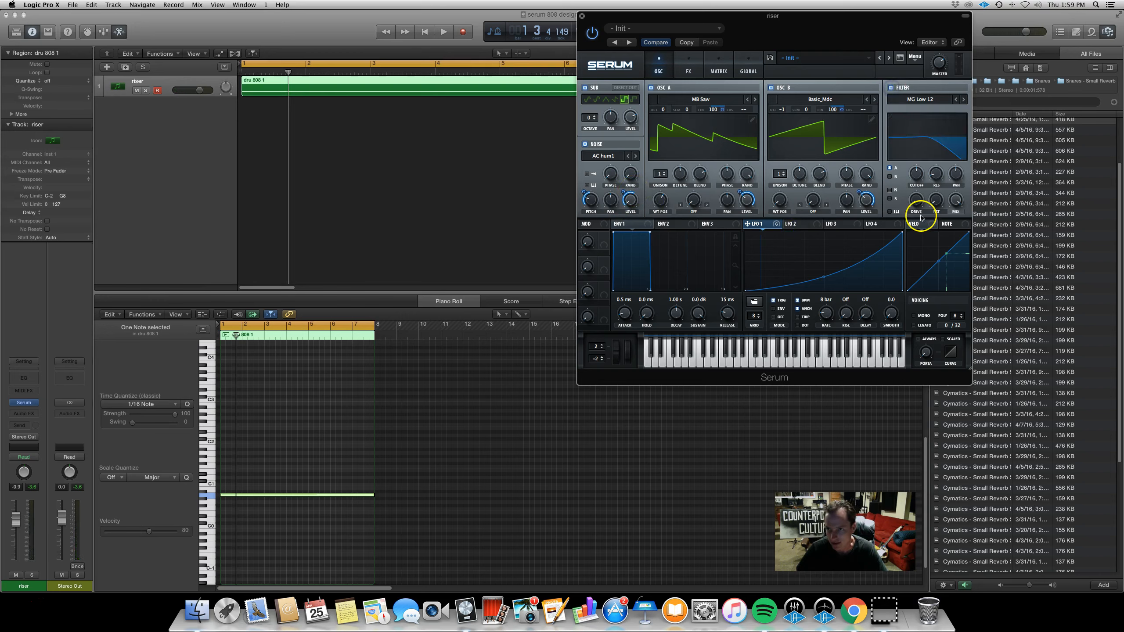
click(891, 169)
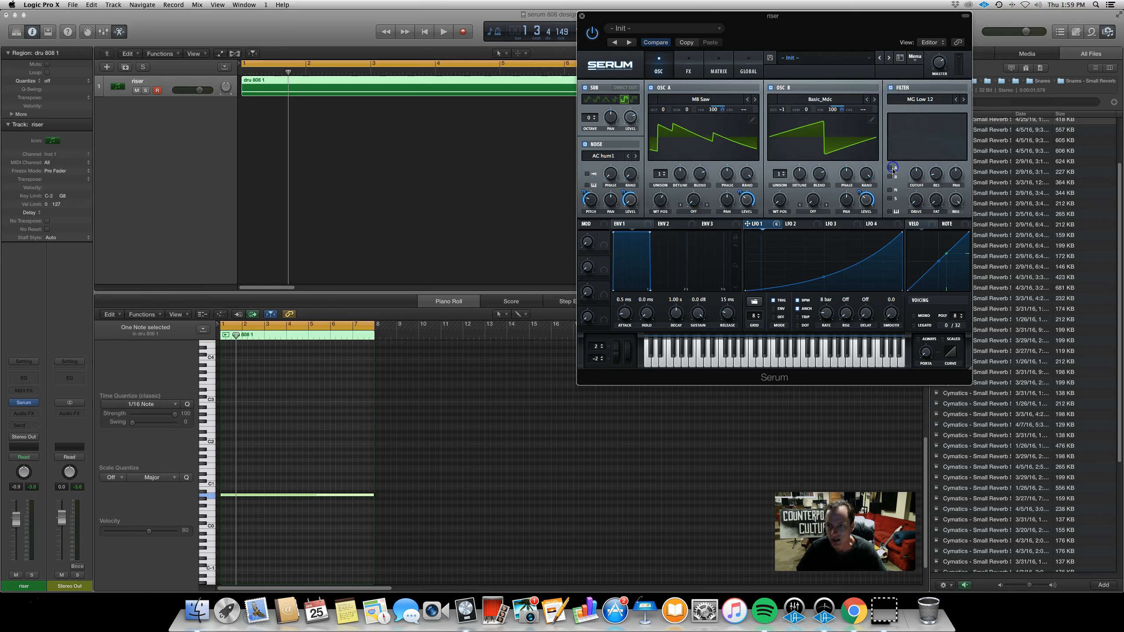
click(890, 170)
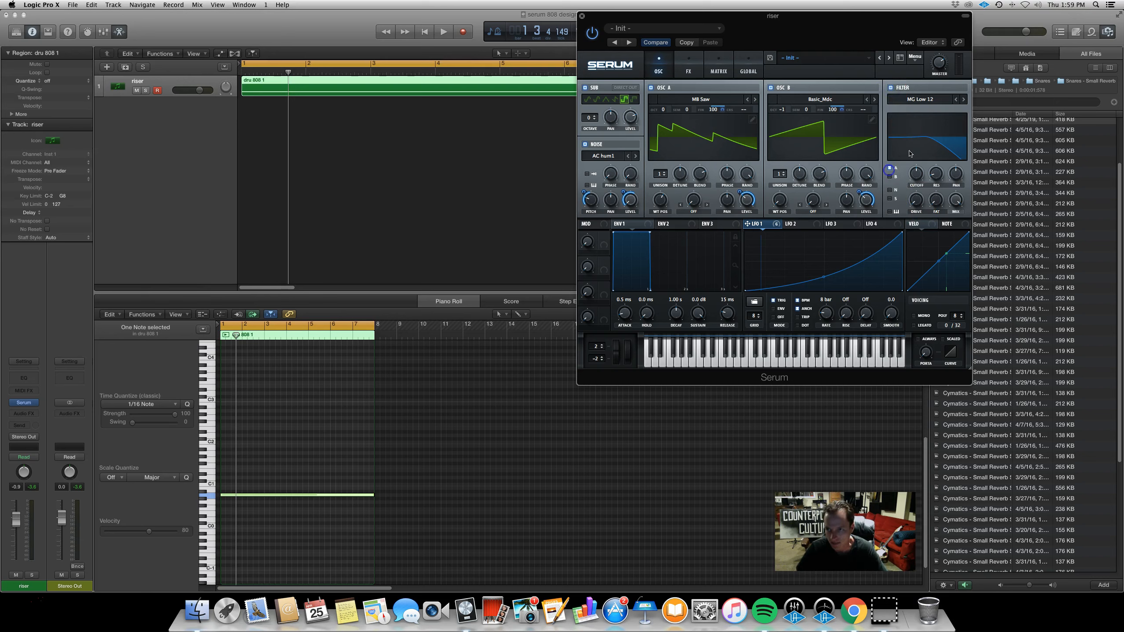
Change the filter type to Low 12 and adjust its cutoff in the filter display
click(945, 100)
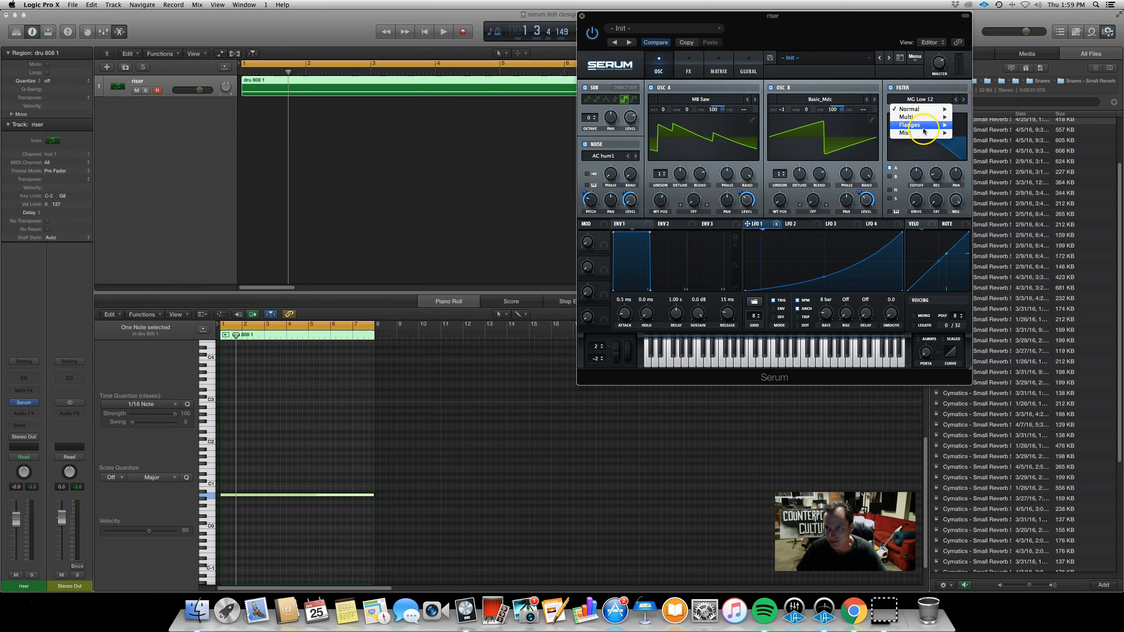
mouse_move(924, 109)
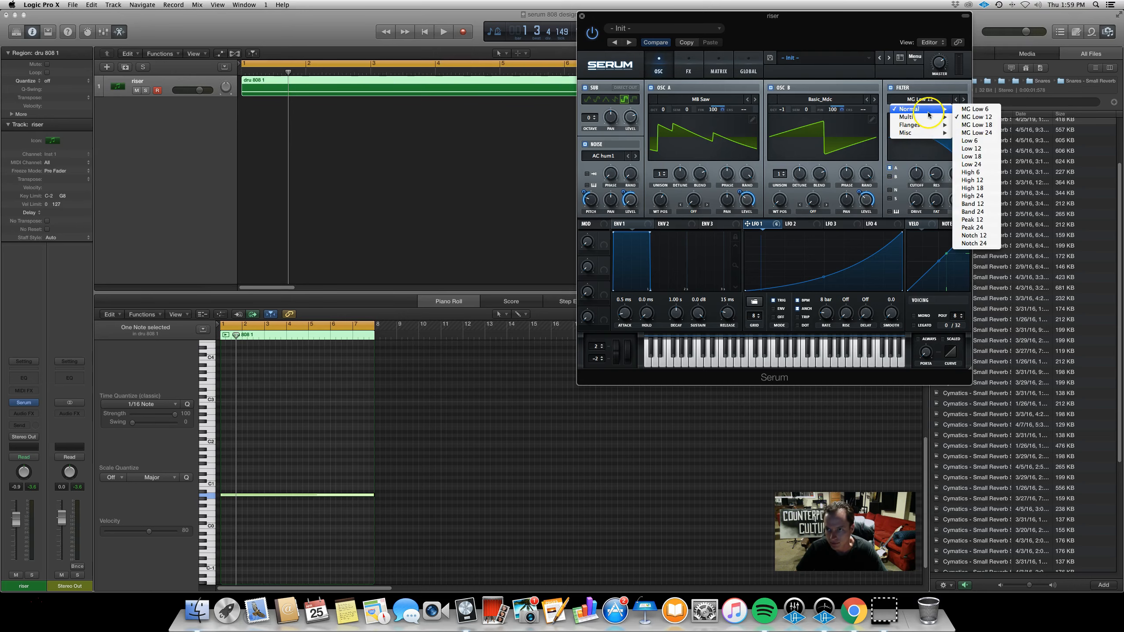
click(978, 146)
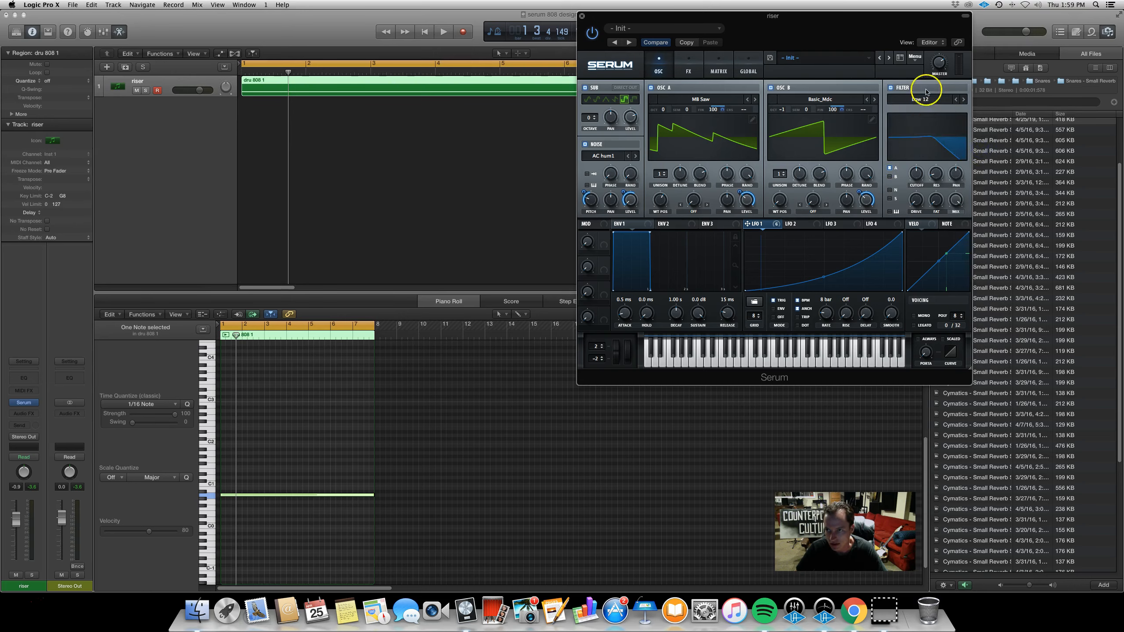
drag(915, 185, 924, 157)
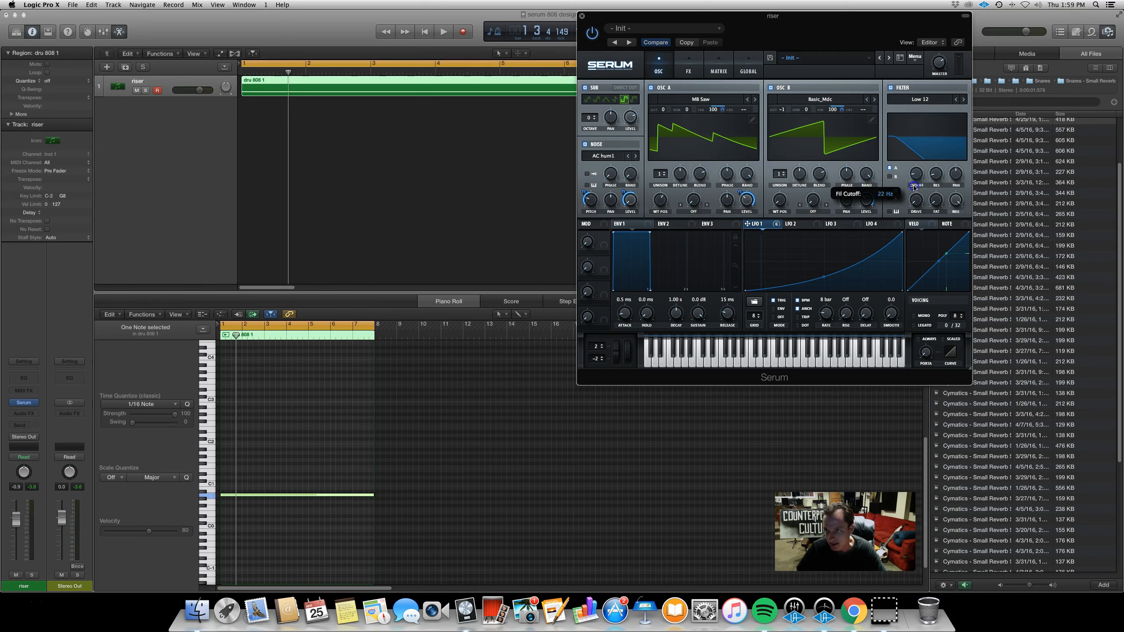
drag(910, 116, 924, 201)
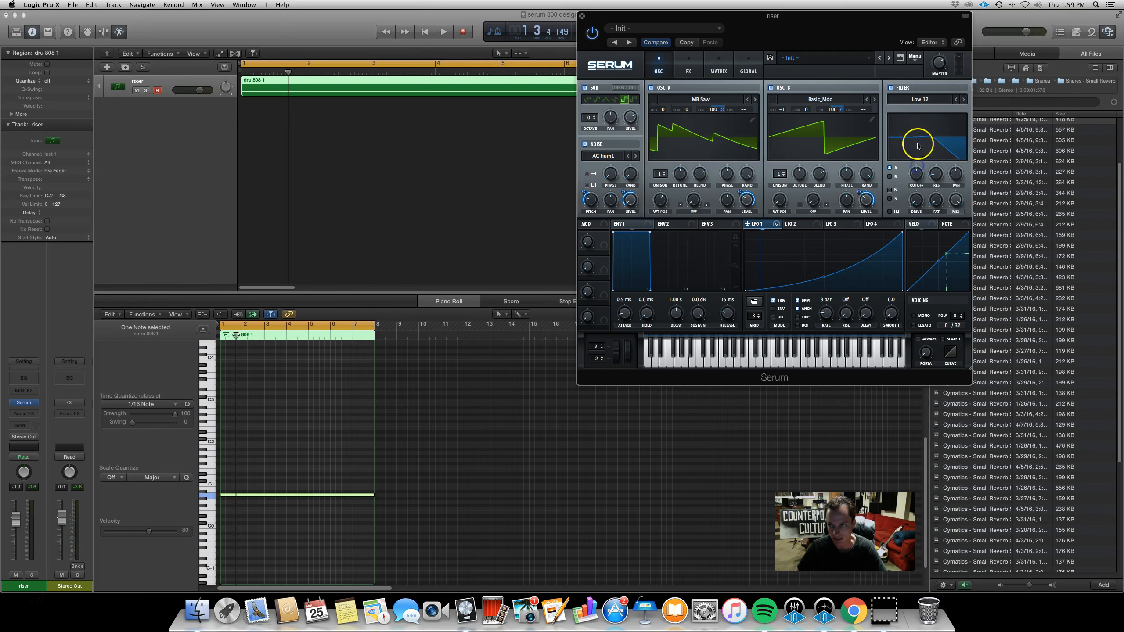
drag(913, 177, 915, 146)
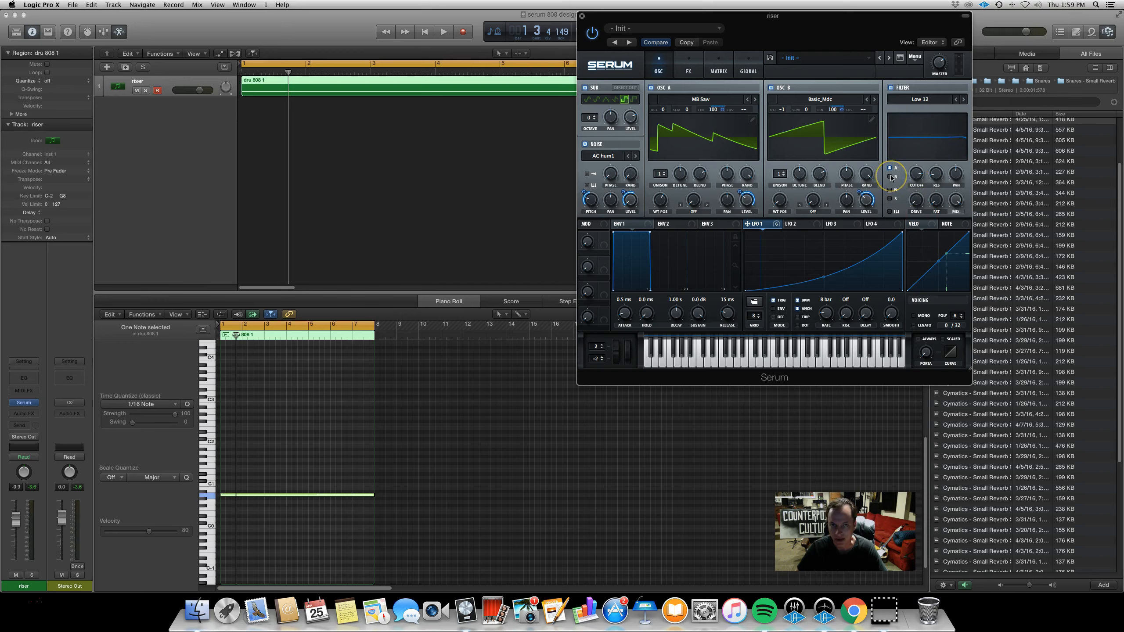
Raise the filter drive and route oscillator B into the filter
drag(909, 175, 925, 214)
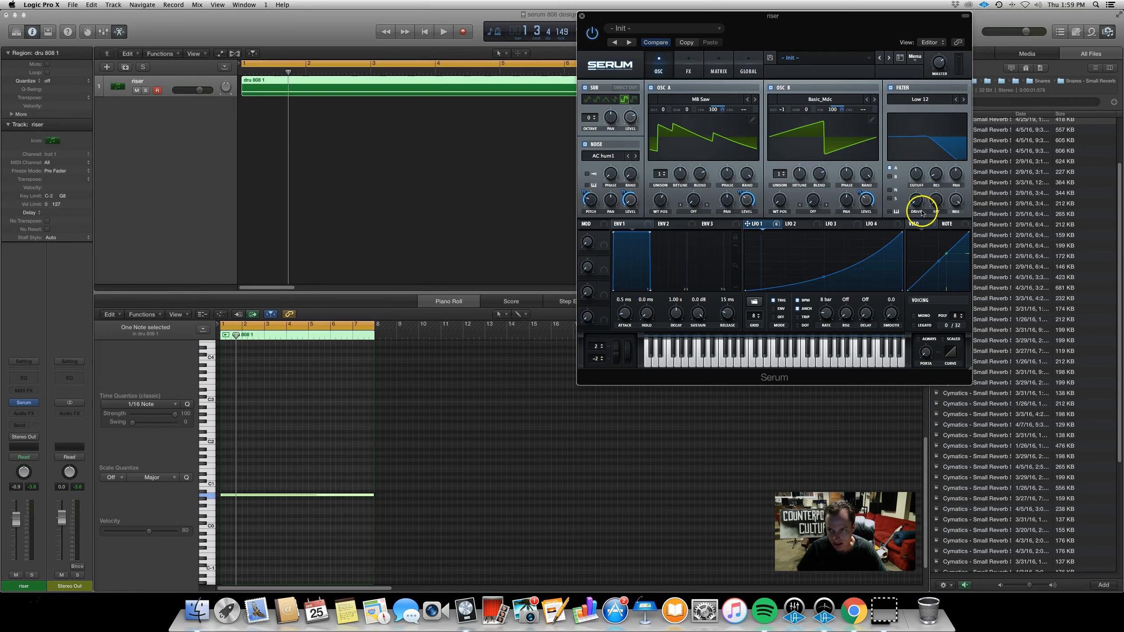
click(894, 177)
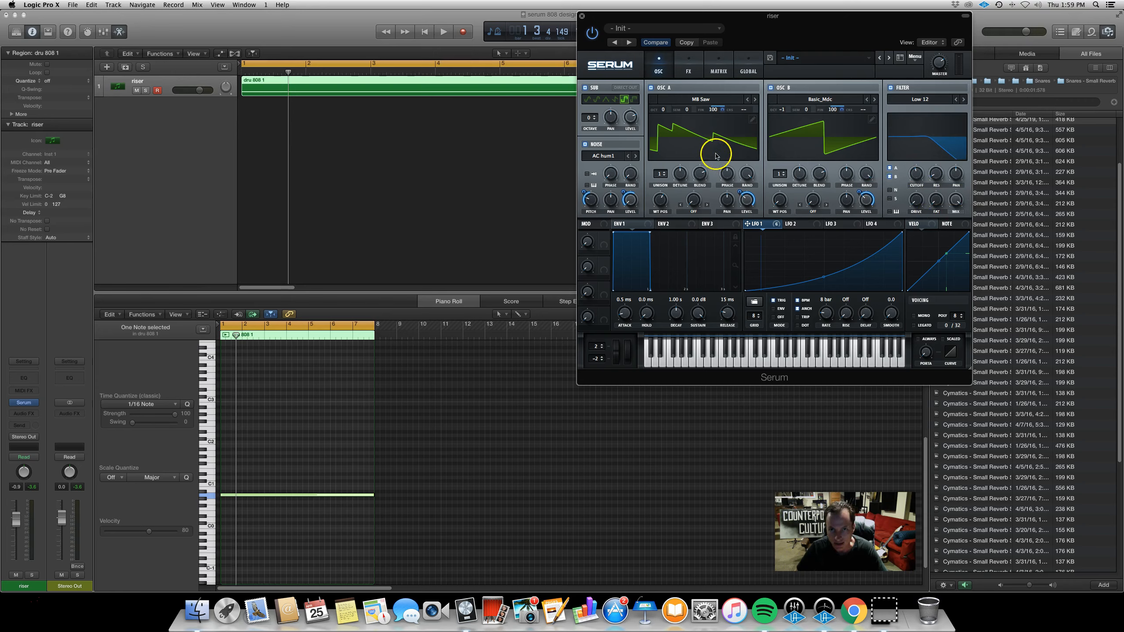
Disable the sub oscillator and set the filter cutoff to 450 Hz
click(584, 88)
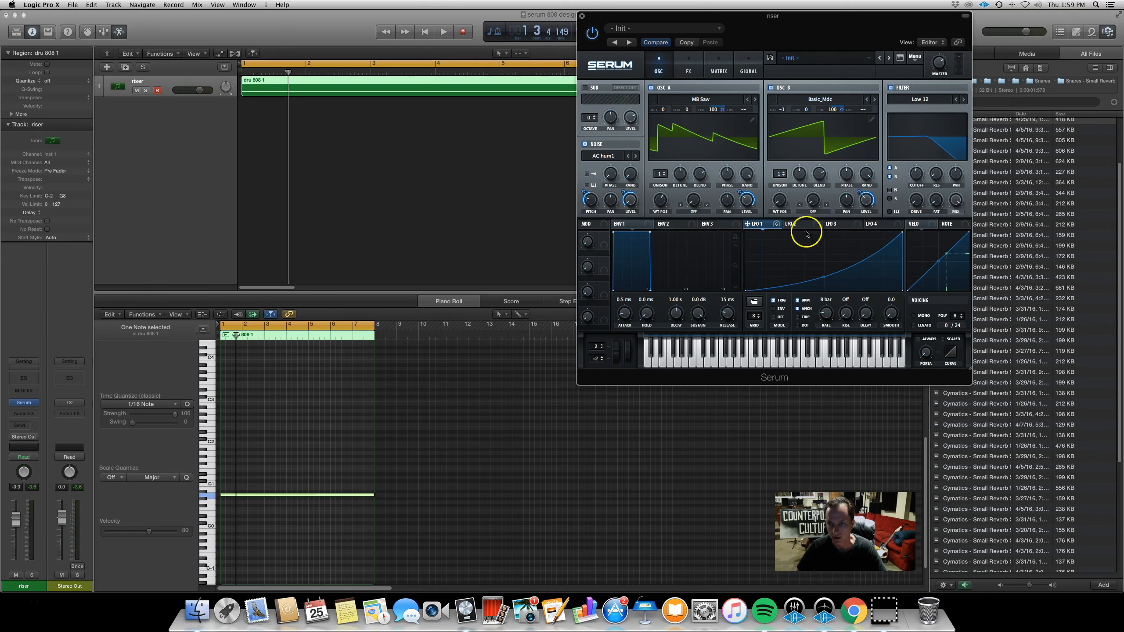
click(919, 169)
drag(928, 142, 928, 185)
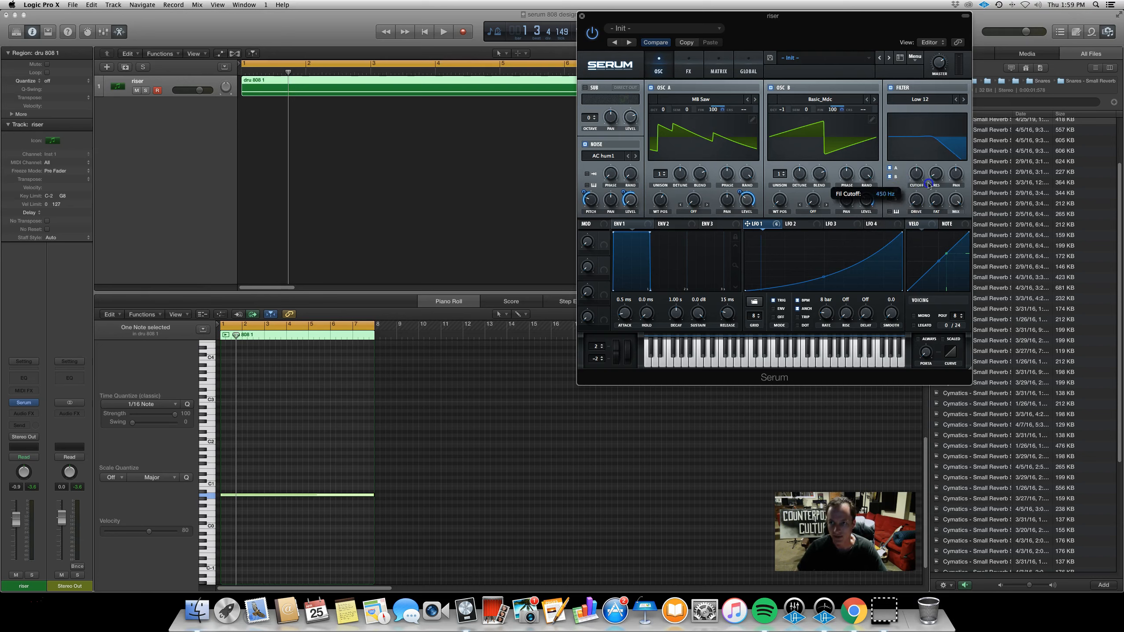
Assign LFO 1 to the filter cutoff and play back the riser
drag(772, 224, 914, 170)
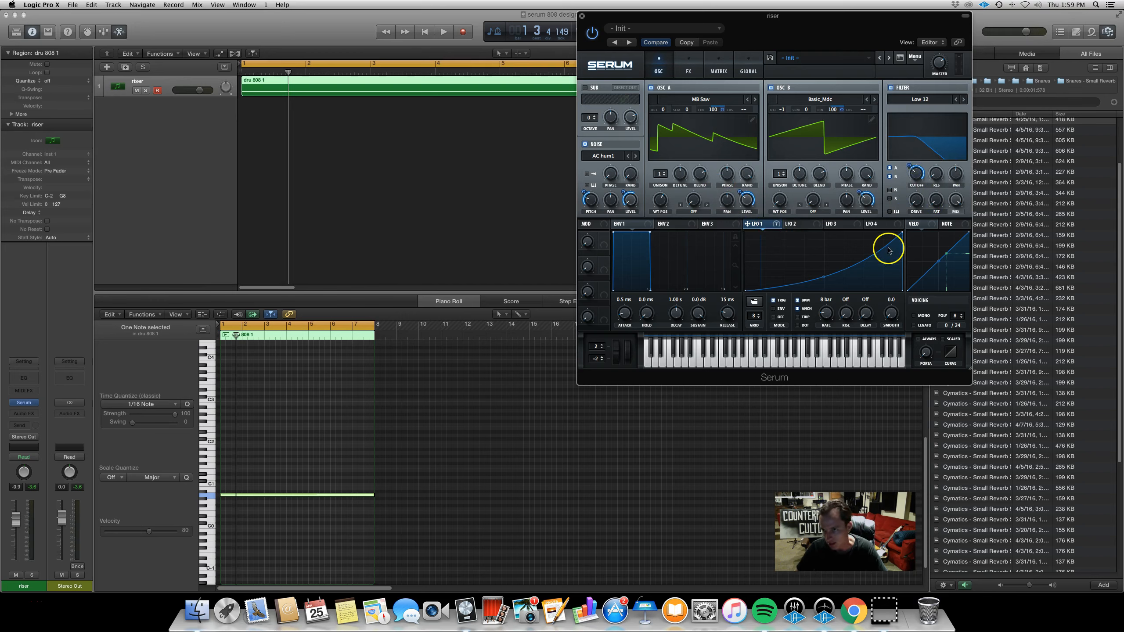
key(space)
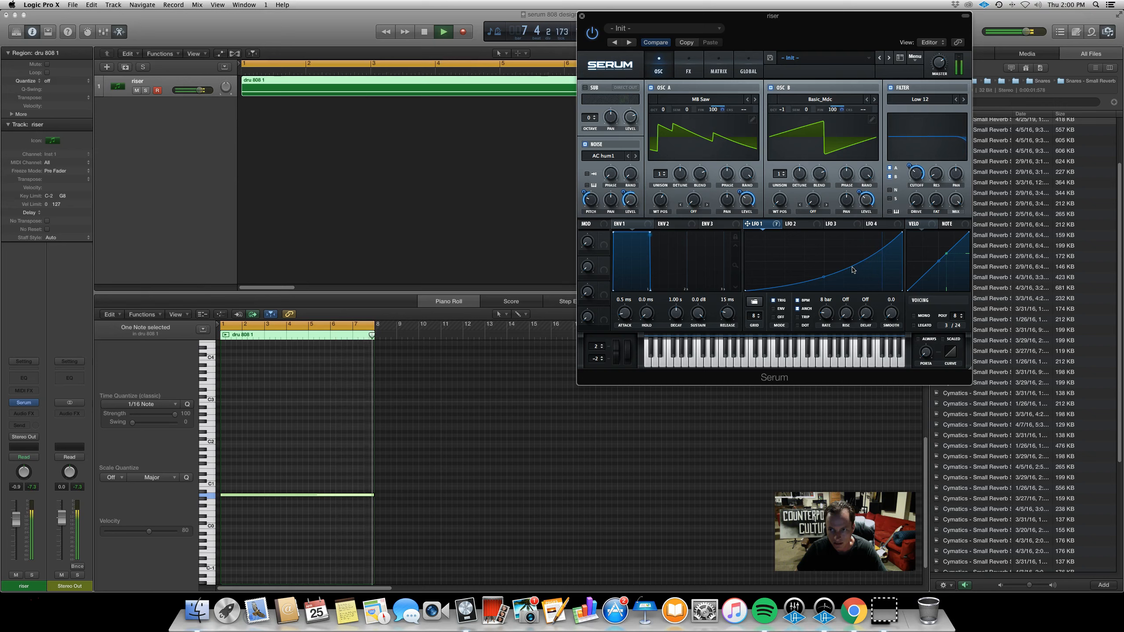
key(space)
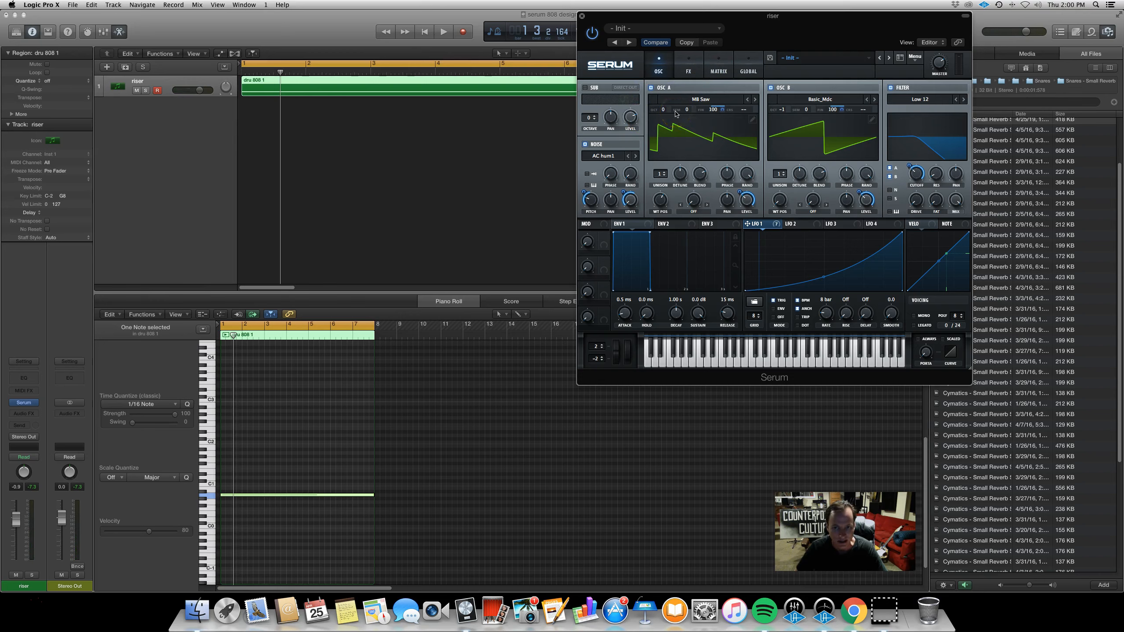
Browse through the LFO 1 to LFO 4 pages to compare their shapes
click(816, 226)
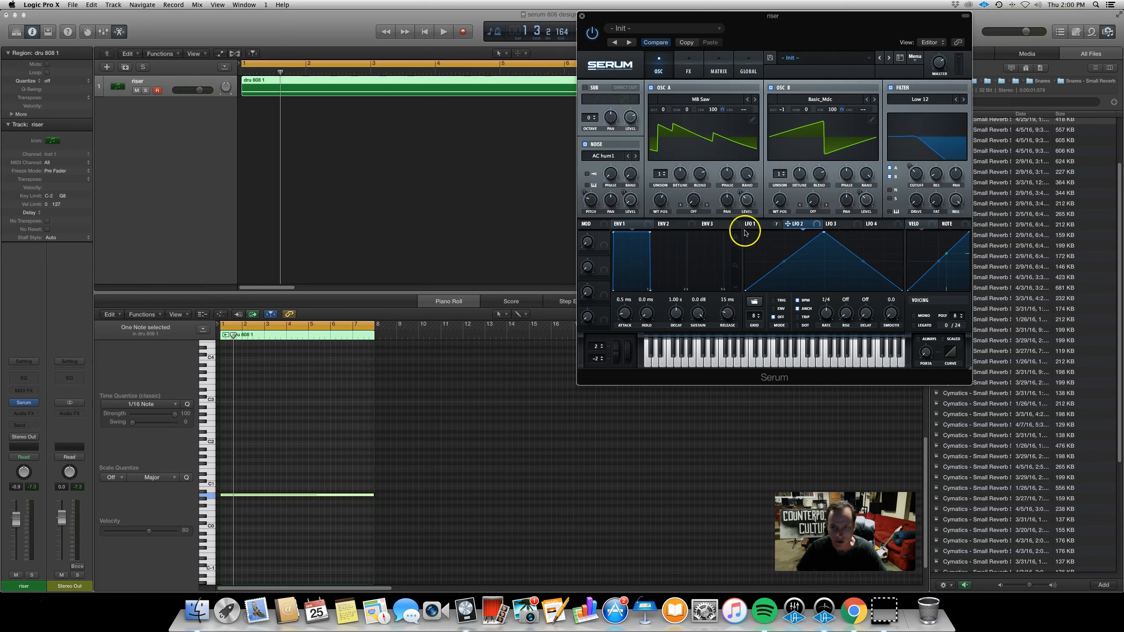
click(767, 224)
click(803, 224)
click(832, 223)
click(875, 225)
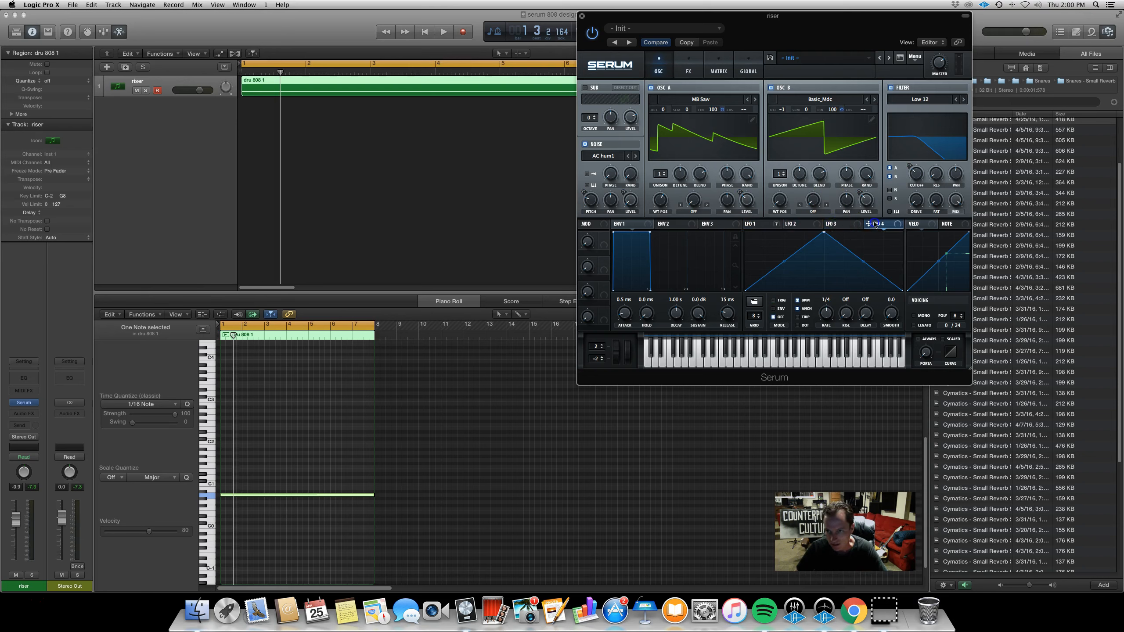
click(803, 224)
click(763, 224)
click(805, 225)
click(850, 226)
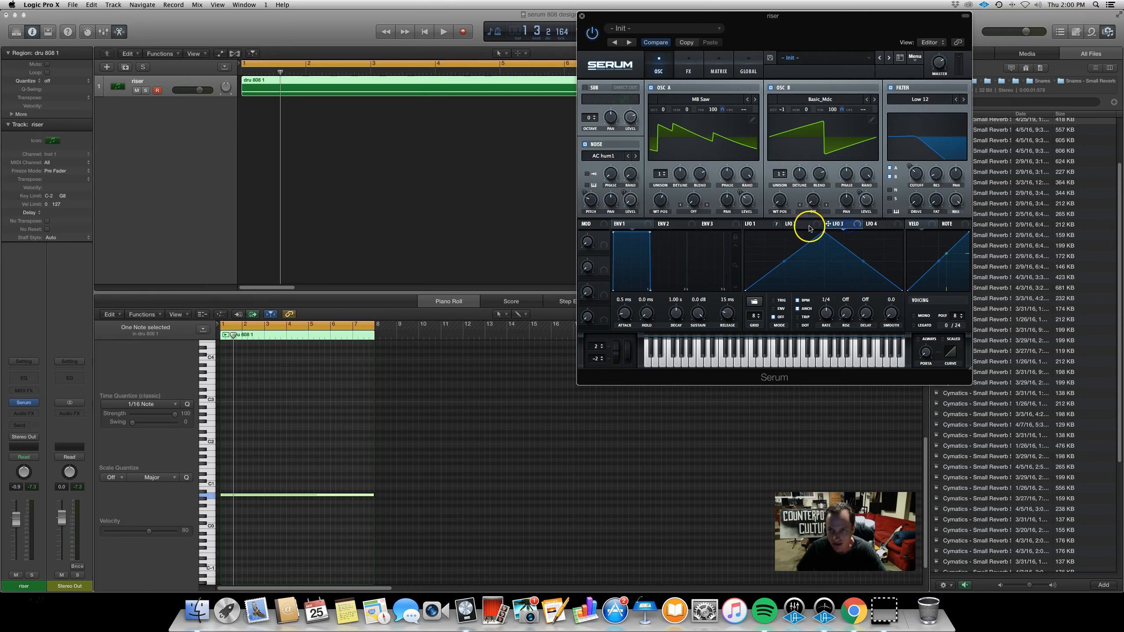
click(879, 225)
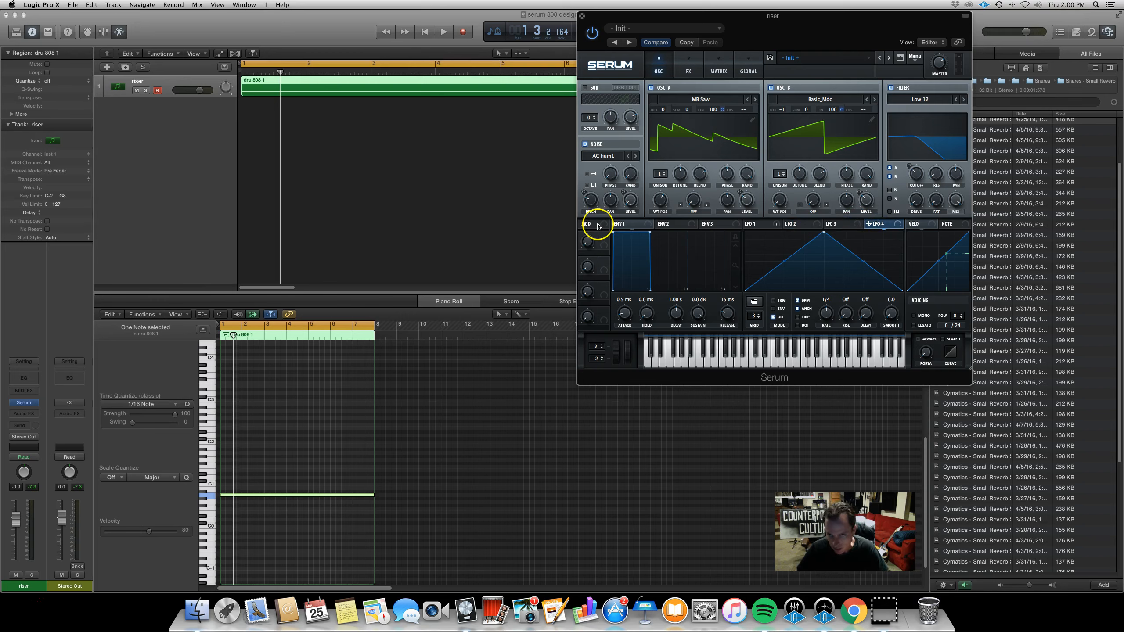
Try routing the mod wheel source to an oscillator A control and adjust Macro 1
click(592, 239)
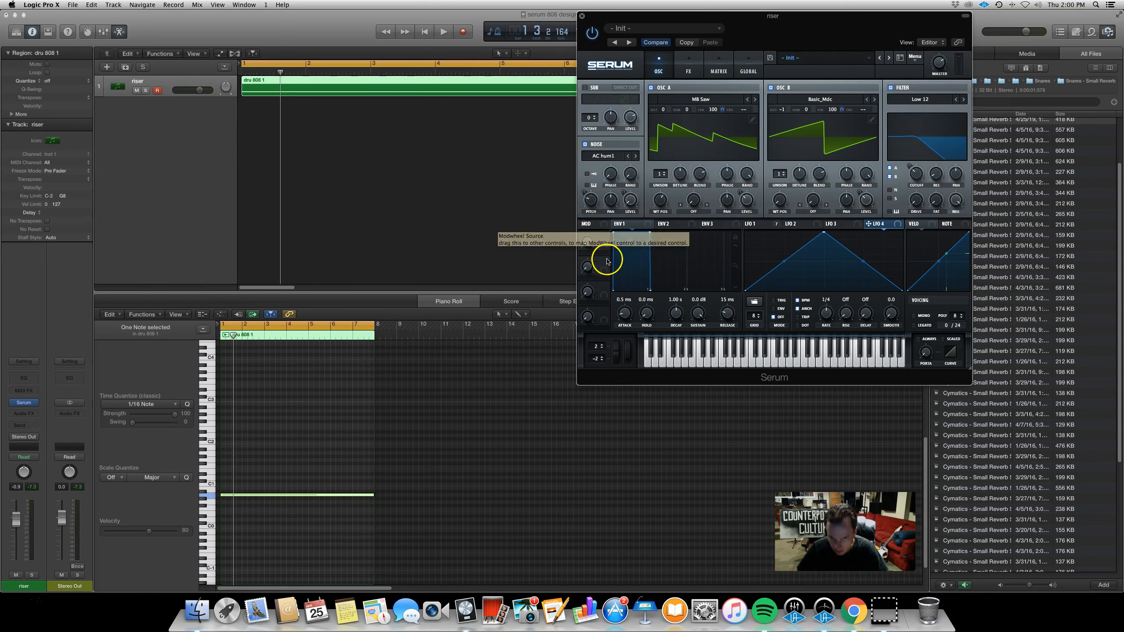
drag(602, 249, 730, 205)
drag(691, 251, 588, 224)
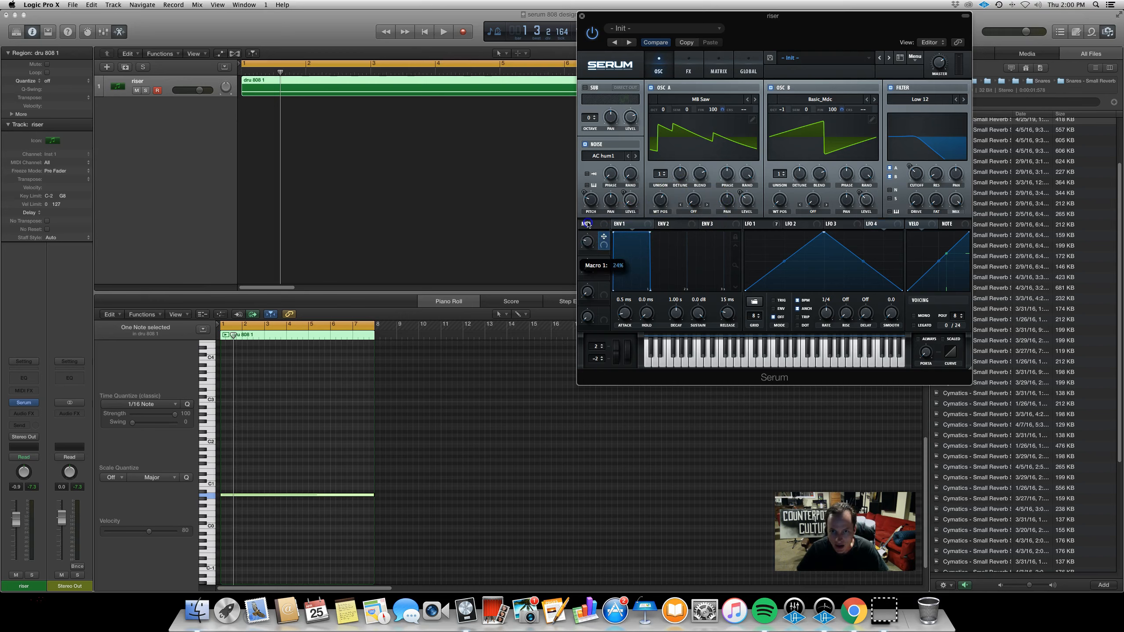
click(606, 239)
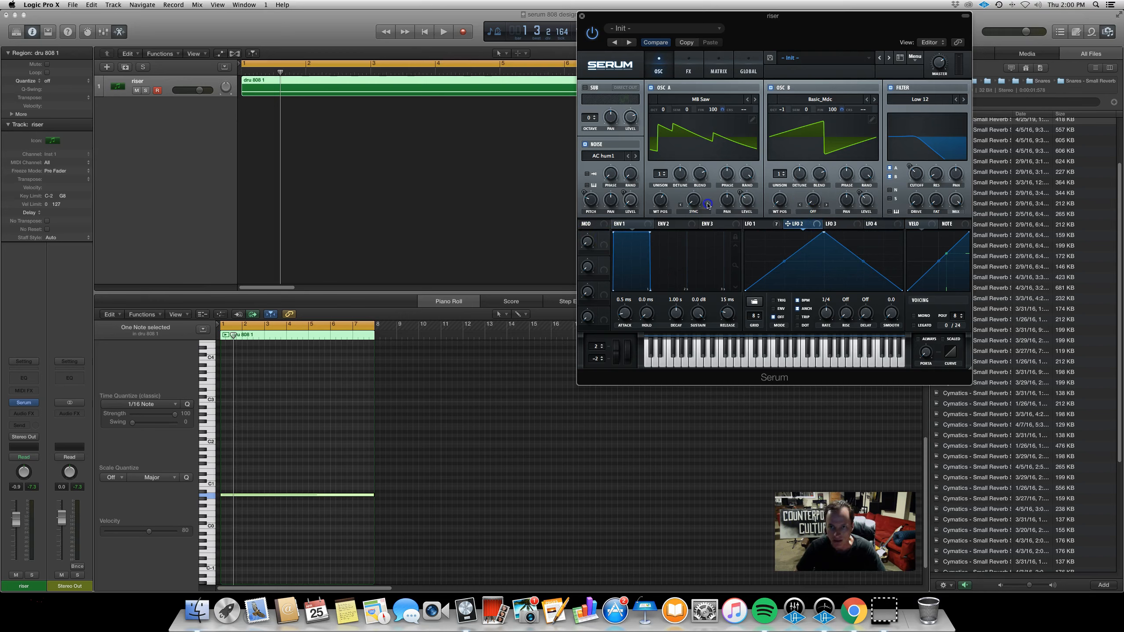
Cycle through oscillator A's warp modes
click(707, 205)
click(707, 205)
click(708, 205)
click(708, 205)
click(708, 205)
click(681, 205)
click(708, 205)
click(708, 205)
click(680, 205)
Adjust oscillator A's warp amount, starting at about 82%
click(706, 130)
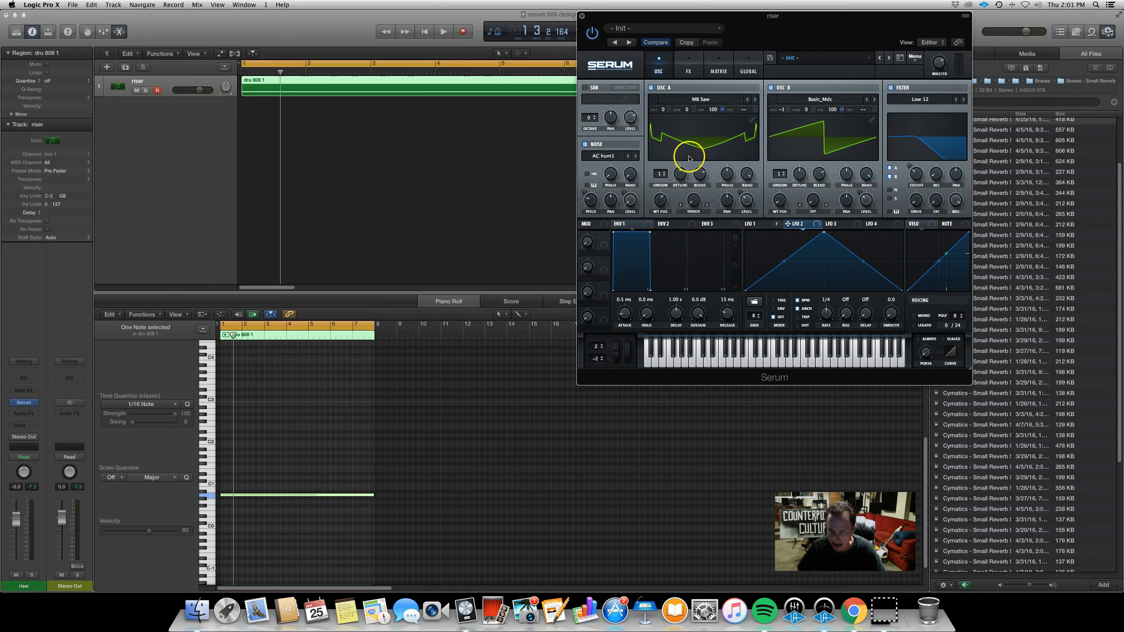
drag(696, 205, 700, 177)
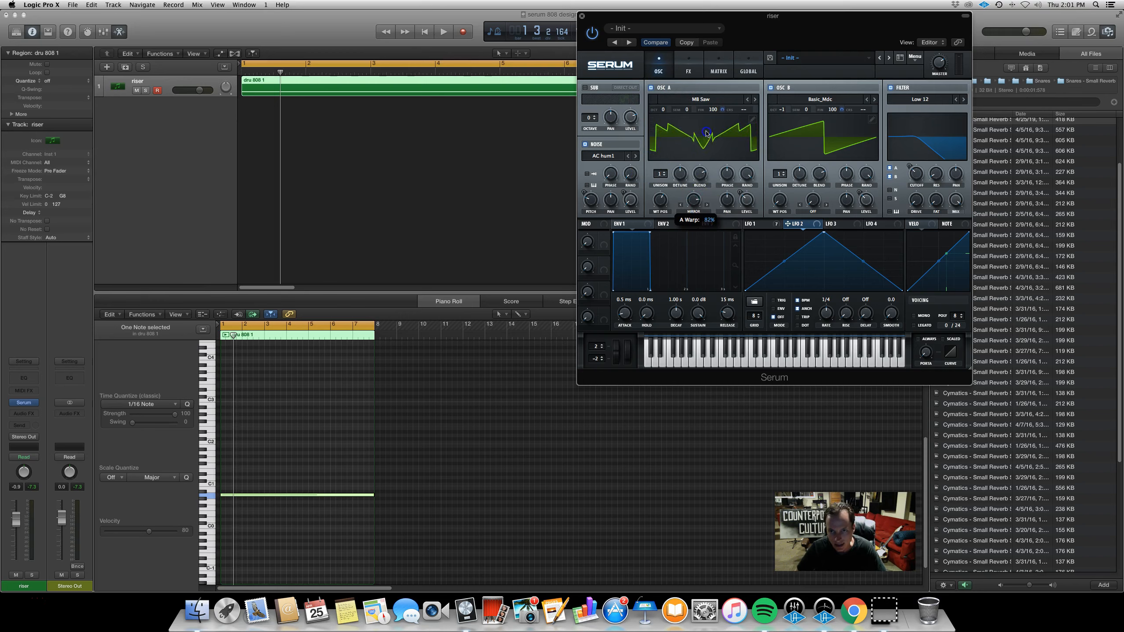
drag(710, 155, 695, 218)
mouse_move(699, 209)
mouse_down()
mouse_move(698, 178)
mouse_move(685, 198)
mouse_up()
Open the LFO 2 page and play back the riser several times
click(803, 224)
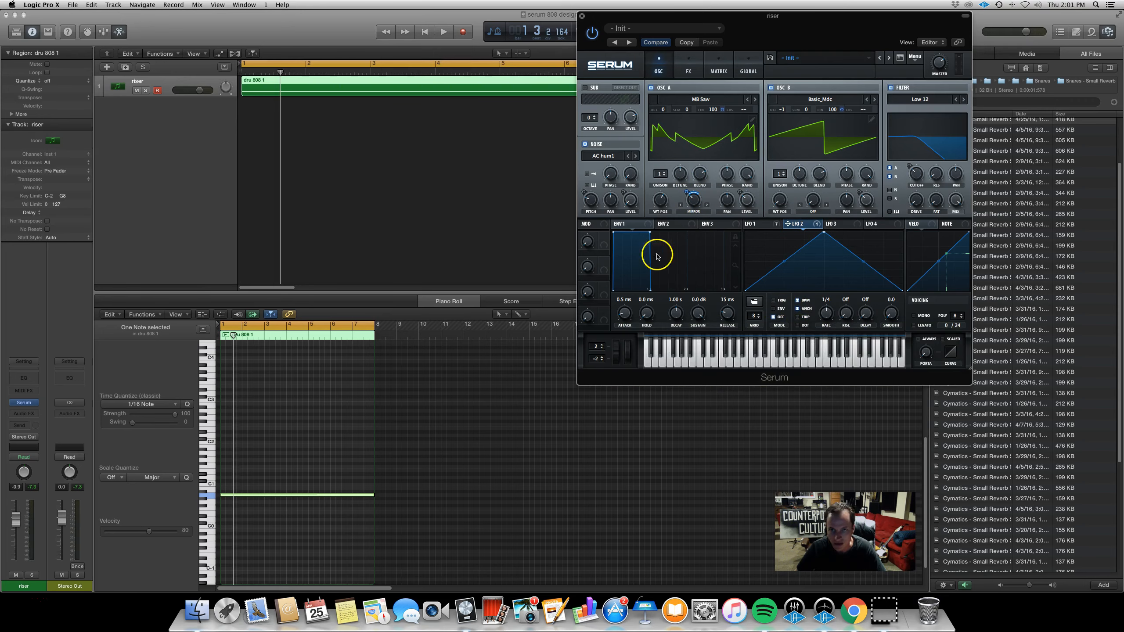
key(space)
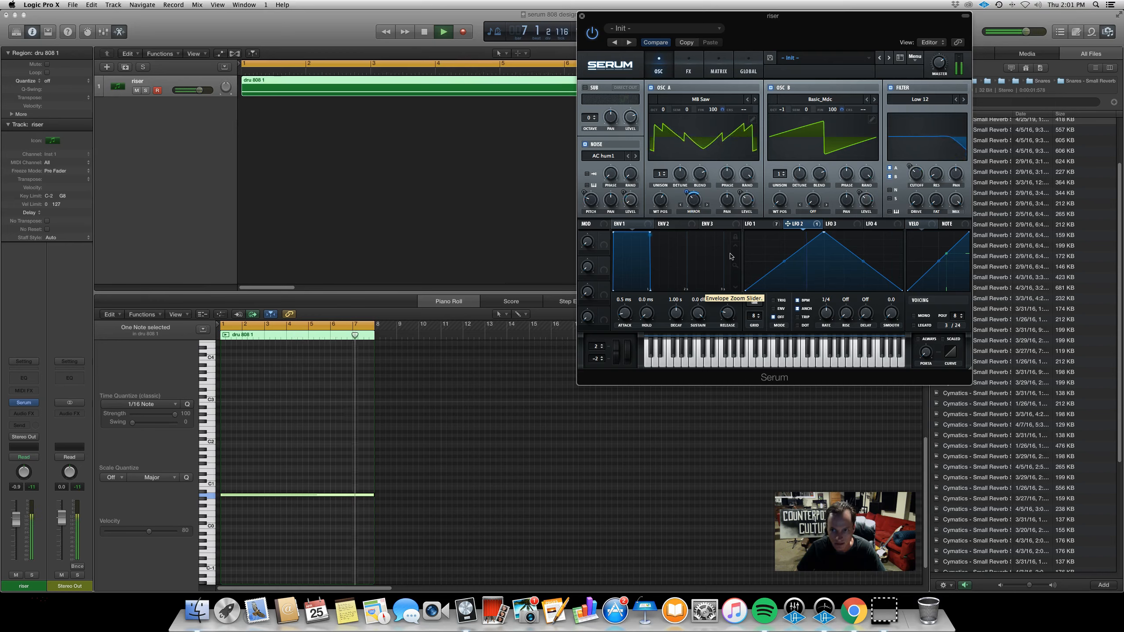
key(space)
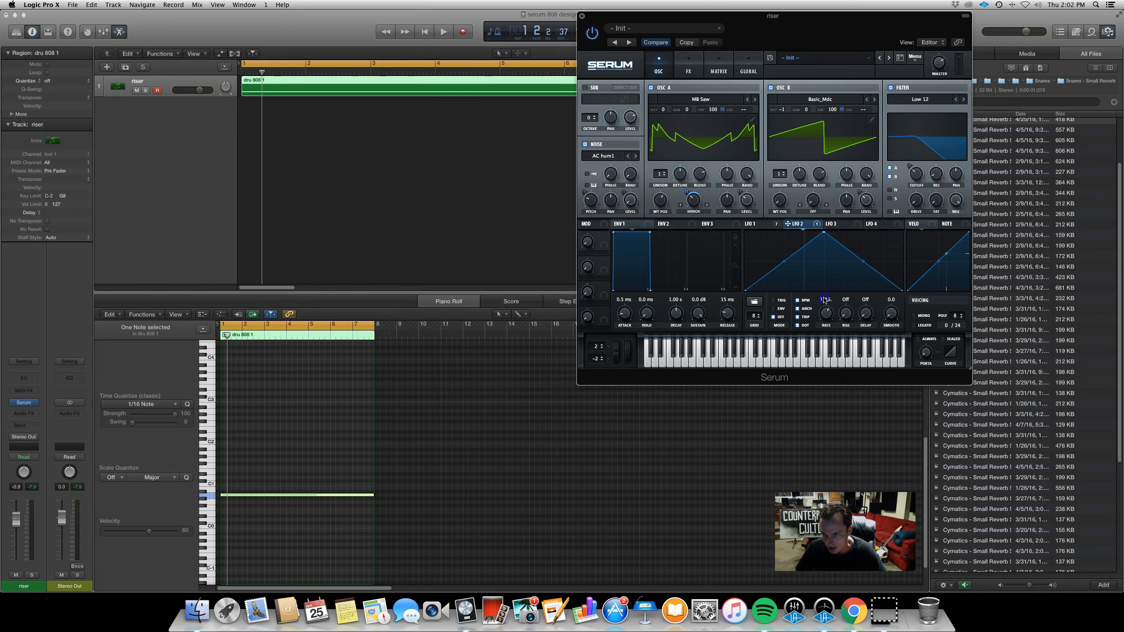
key(space)
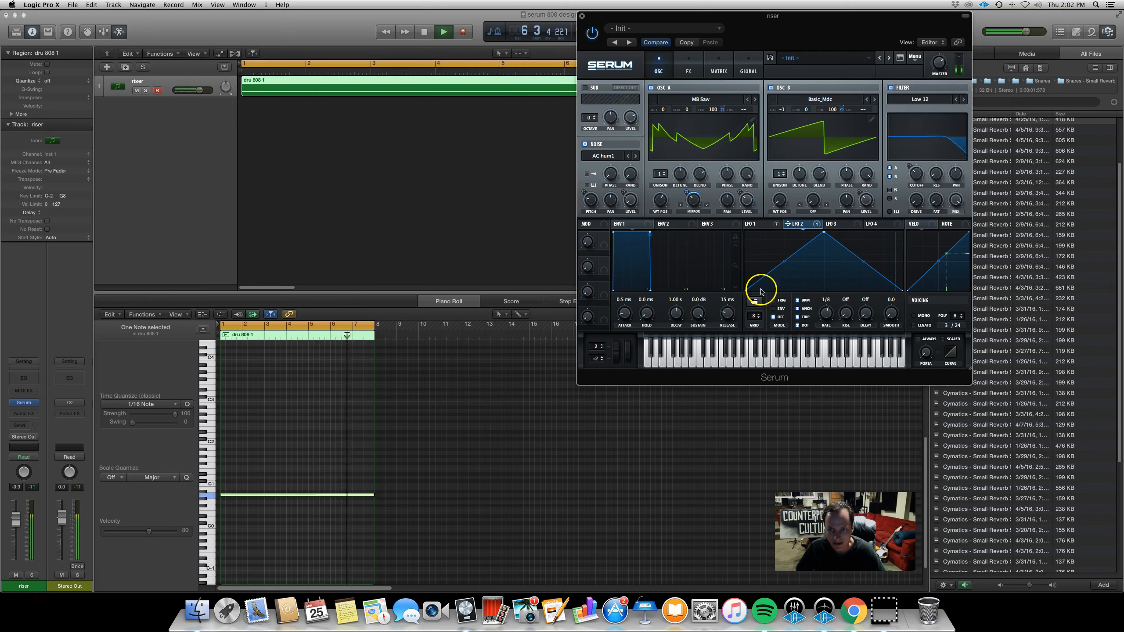
key(space)
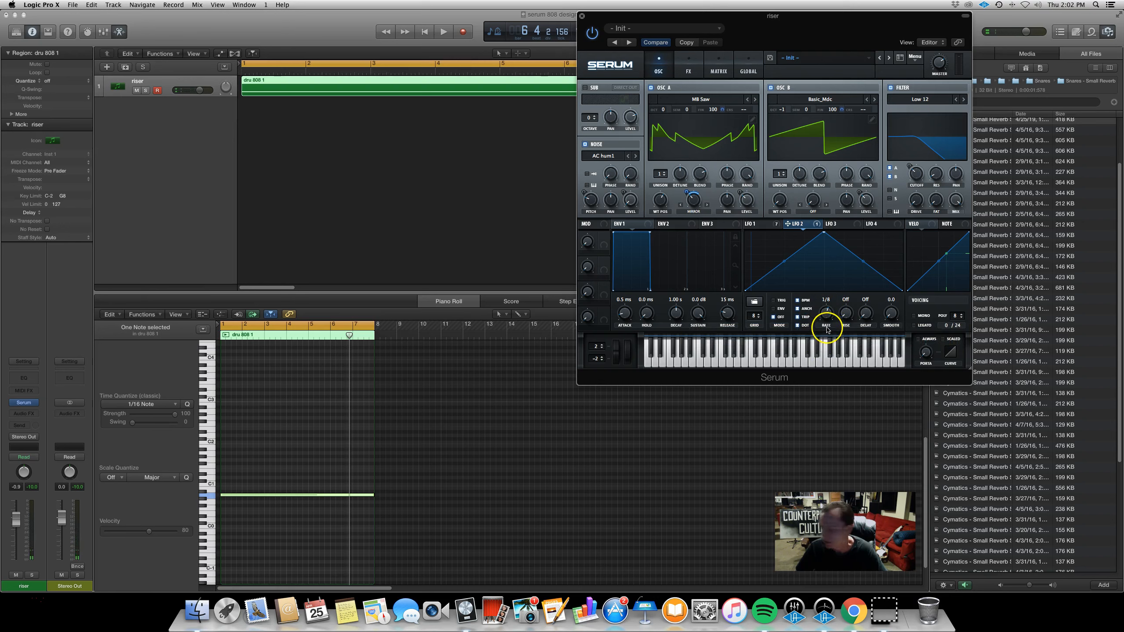
Set the track's automation mode to Touch and raise LFO 2's rate to about 1.1 Hz
drag(826, 321, 825, 319)
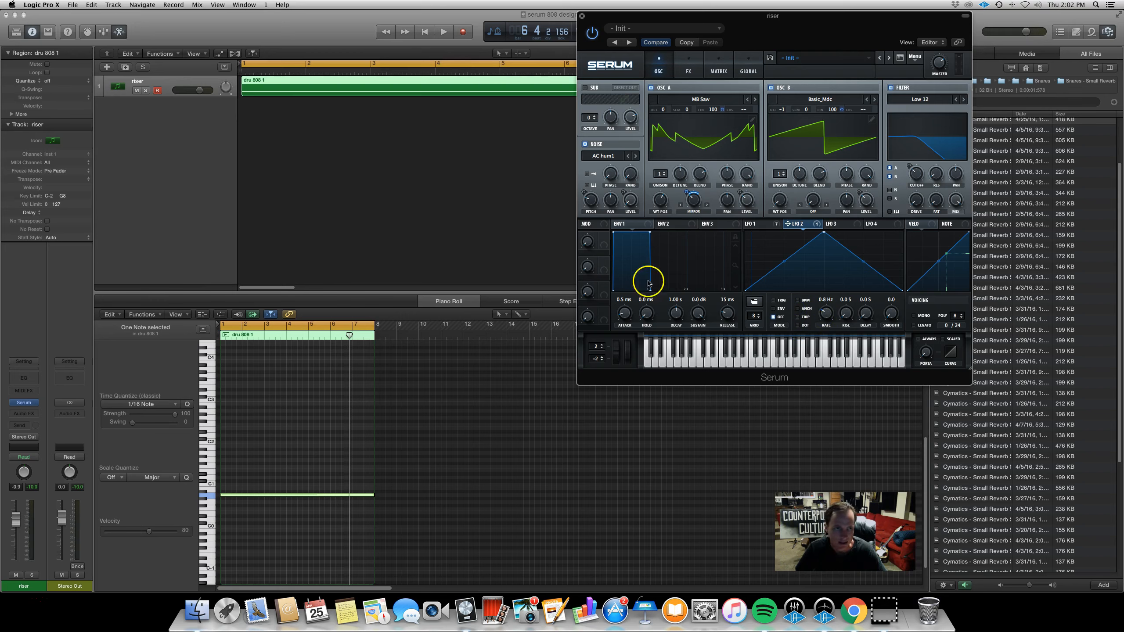
click(194, 83)
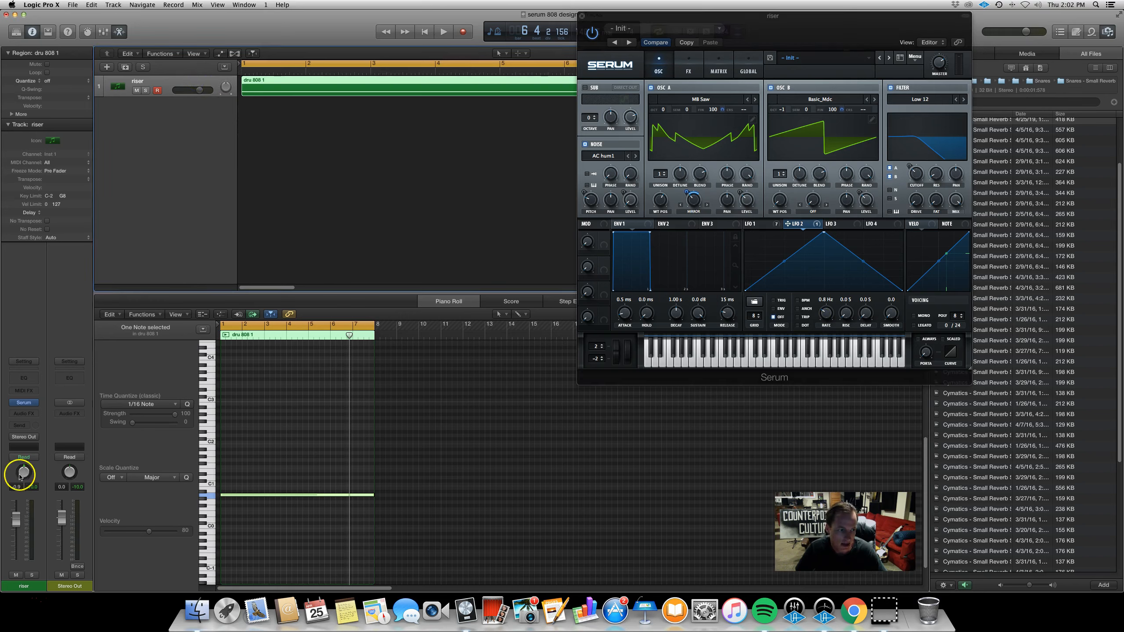
click(30, 457)
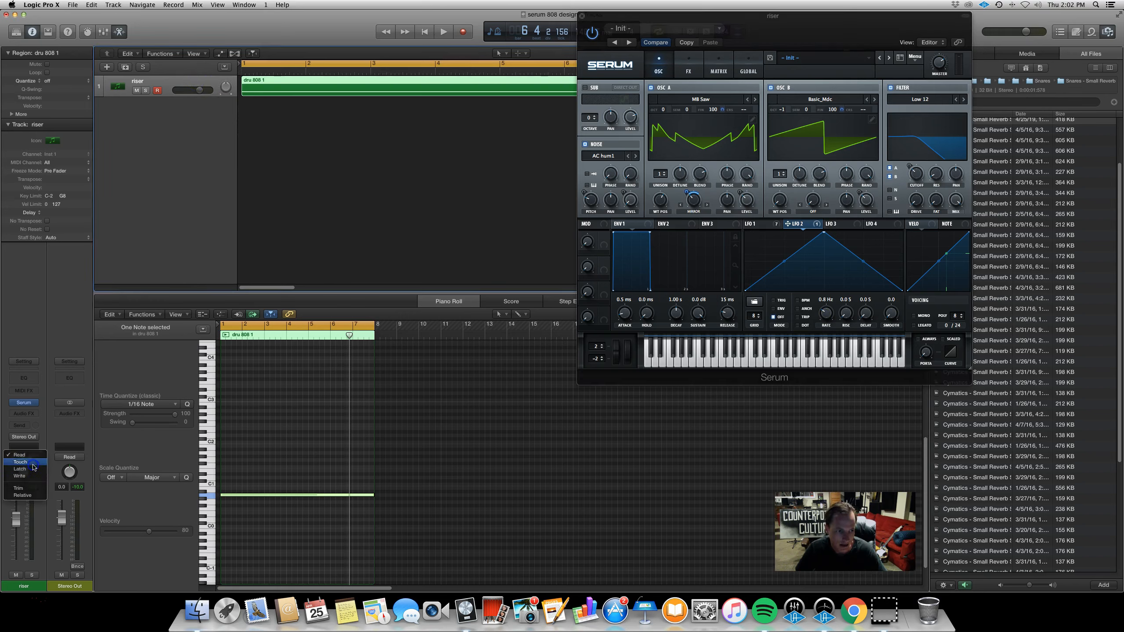
click(34, 463)
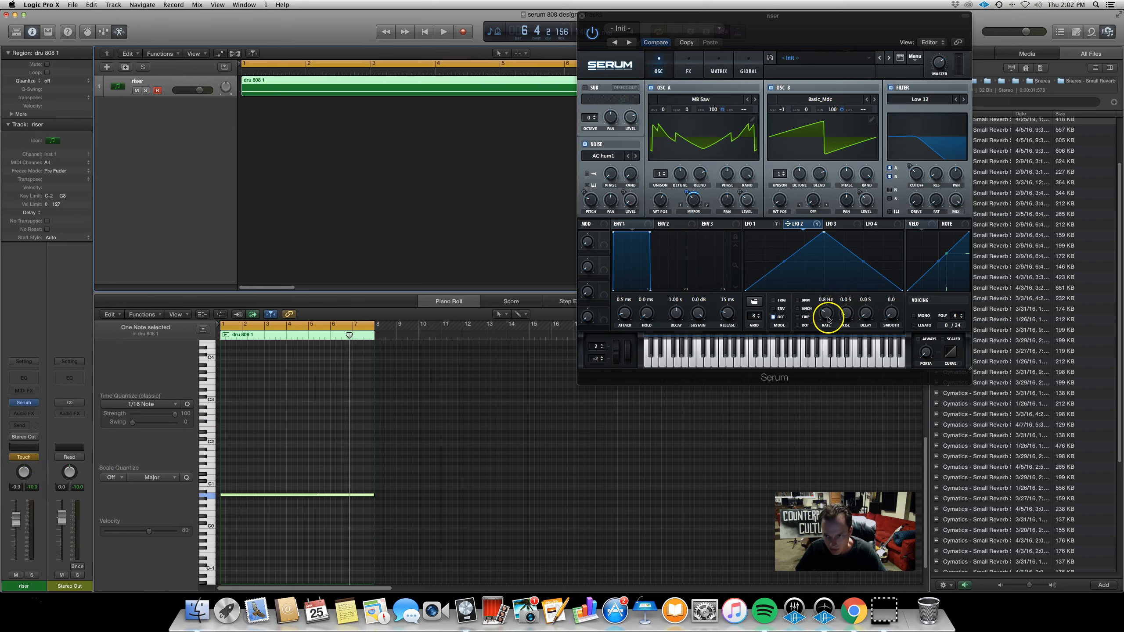
drag(827, 319, 840, 287)
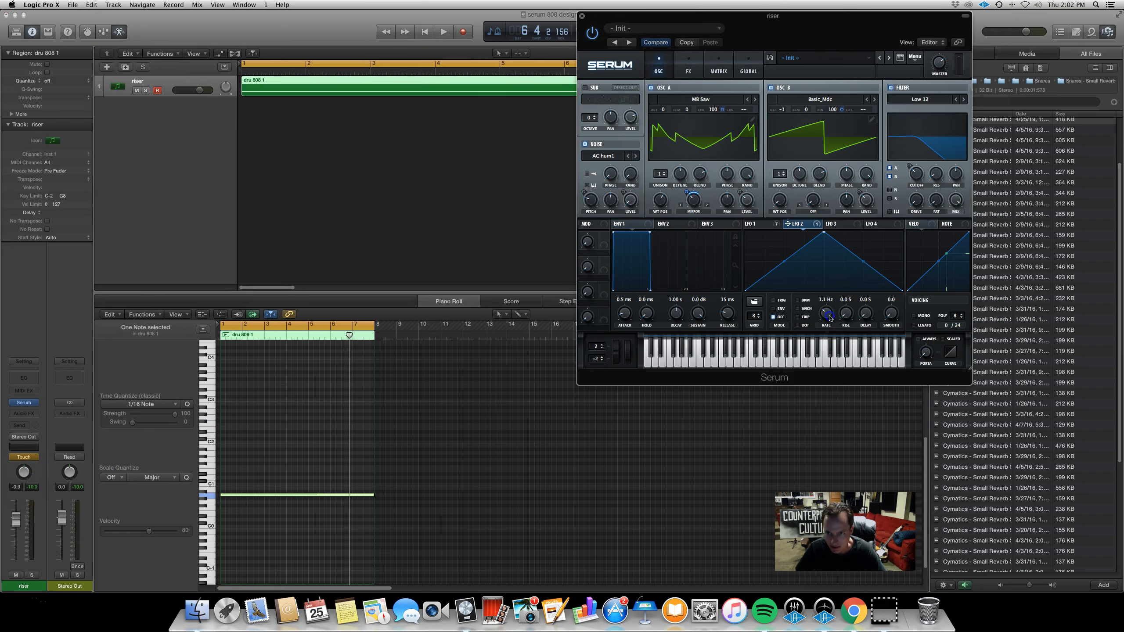
Record a sweep of LFO 2's rate as automation during playback and return the track to Read mode
key(space)
drag(825, 316, 838, 287)
key(space)
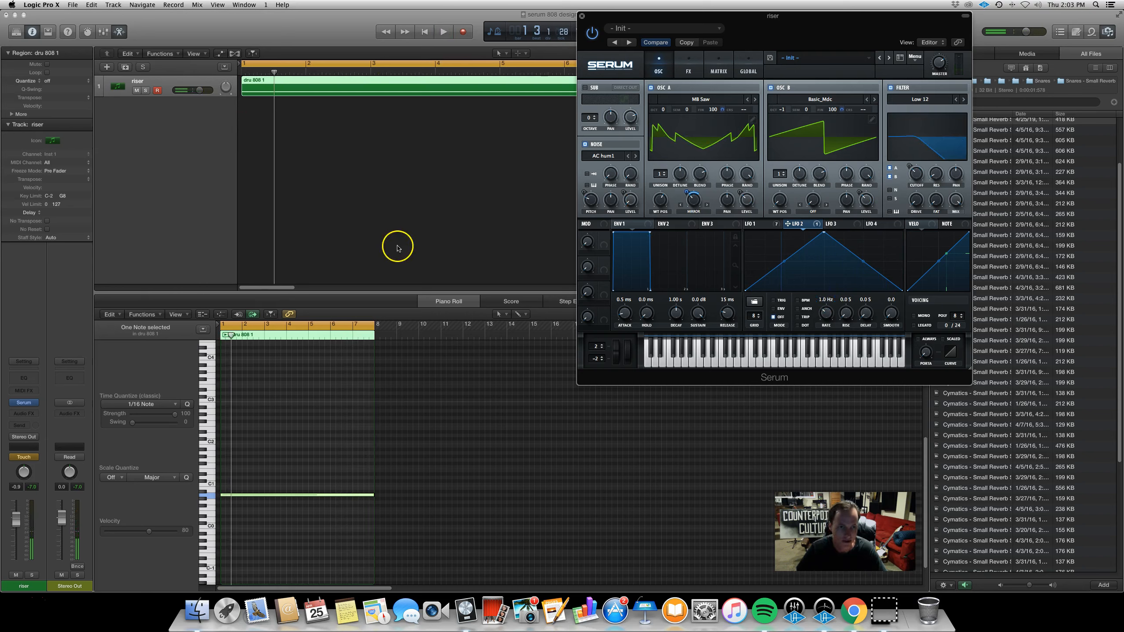
click(19, 458)
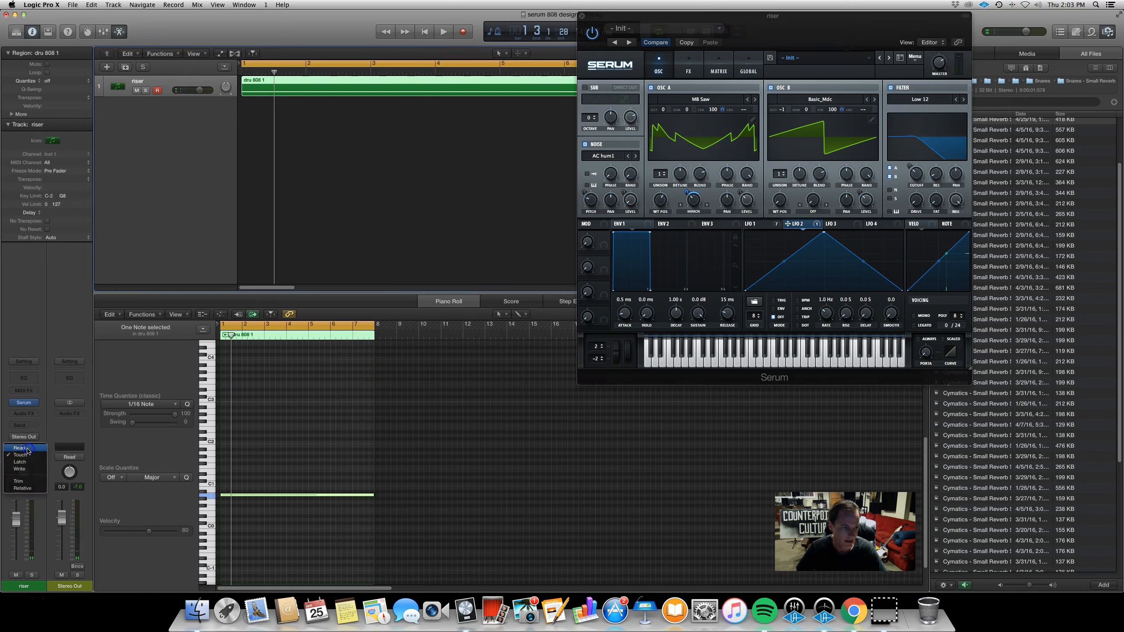
click(24, 448)
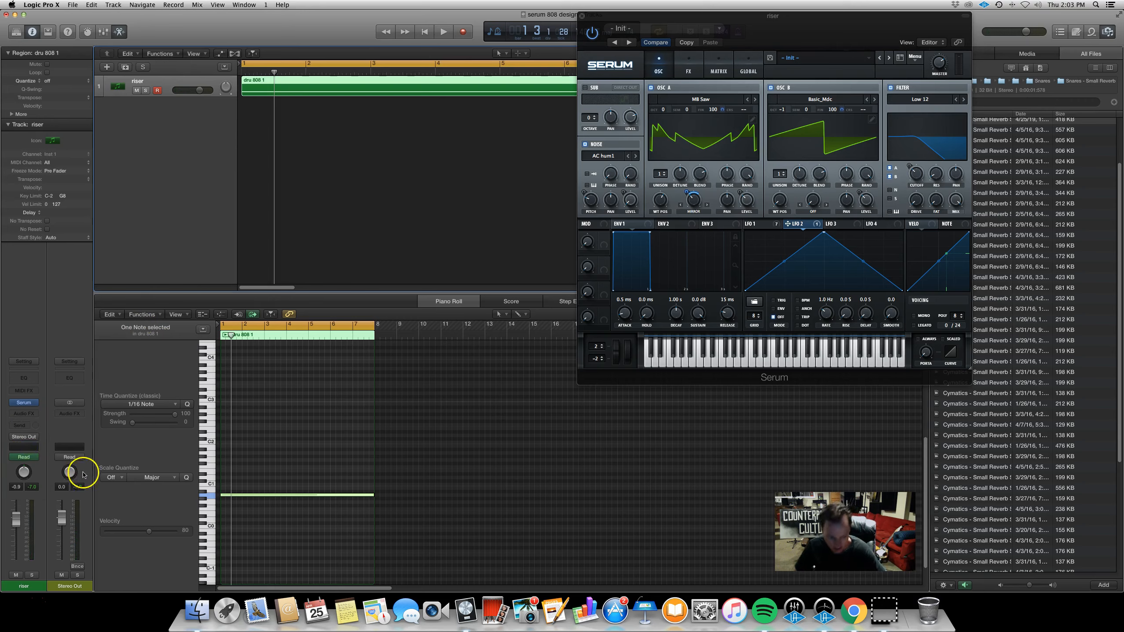
Close Serum and show the track's Serum LFO2Rate automation lane
key(a)
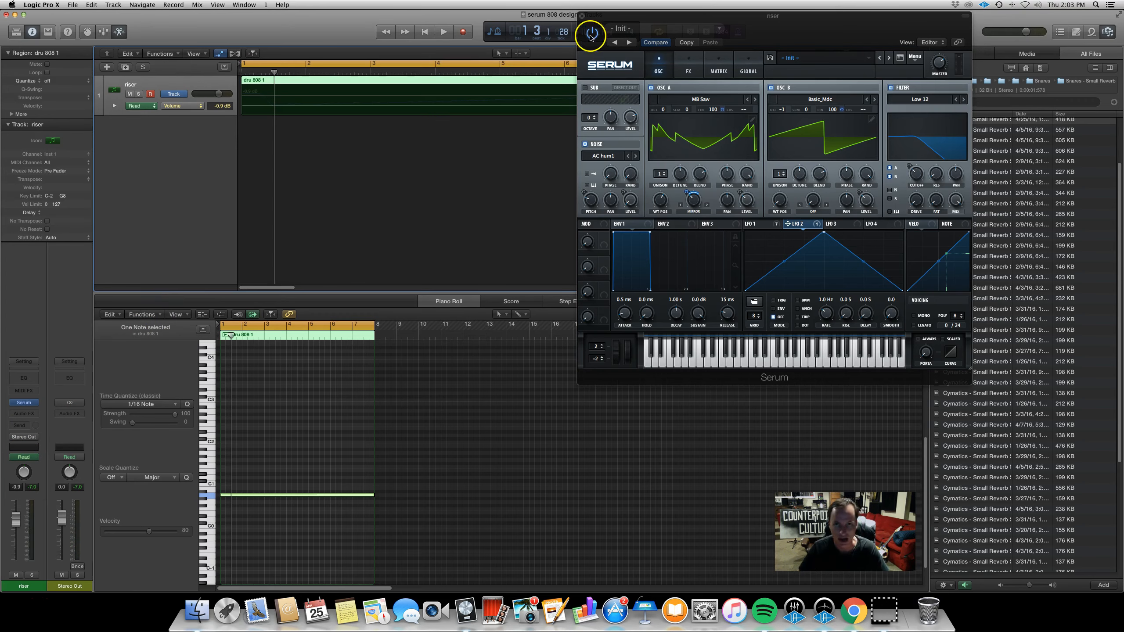
click(582, 16)
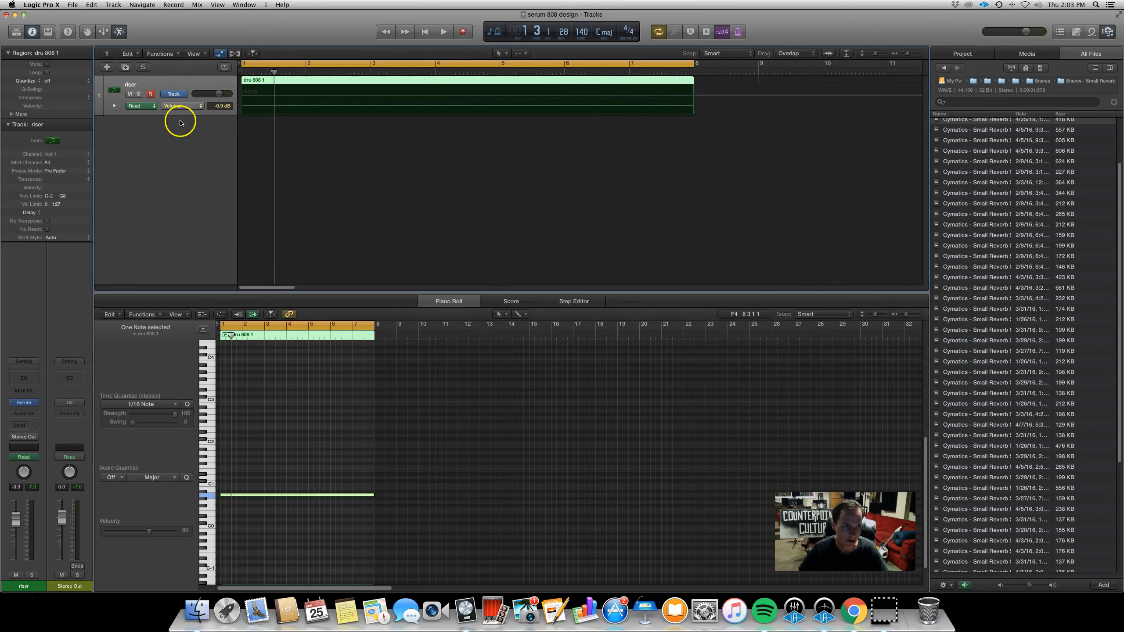
click(181, 106)
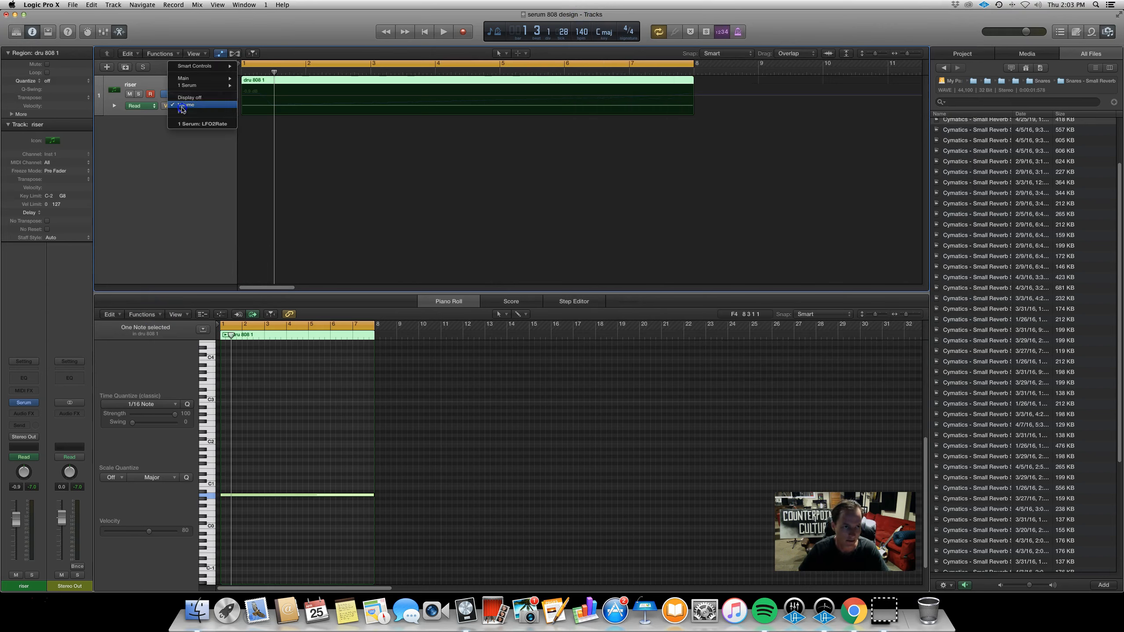
click(205, 125)
Edit the LFO 2 rate automation curve by adding and moving nodes, then play the riser back
drag(268, 95, 693, 94)
click(501, 101)
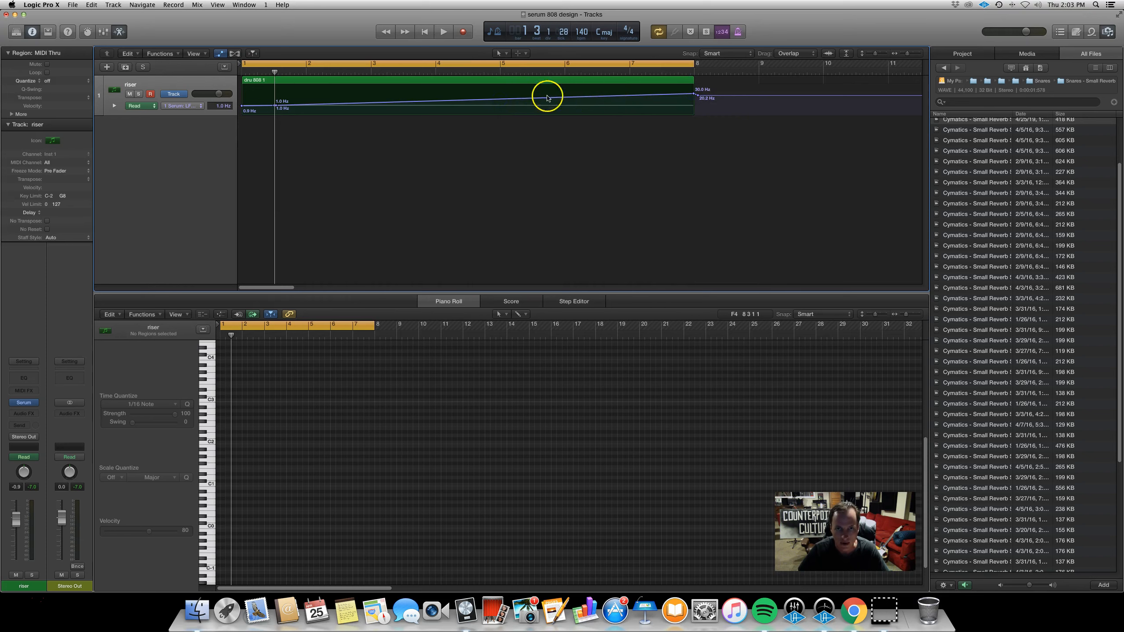
click(496, 101)
drag(497, 101, 497, 101)
click(587, 97)
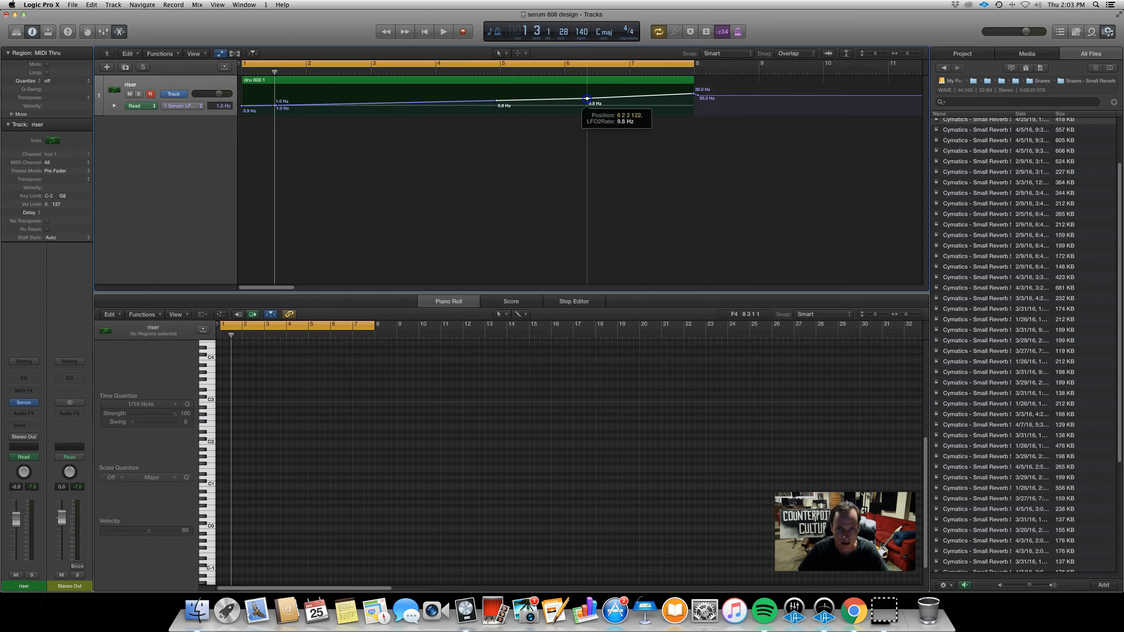
click(366, 105)
drag(365, 105, 366, 106)
click(308, 111)
drag(263, 107, 266, 113)
key(space)
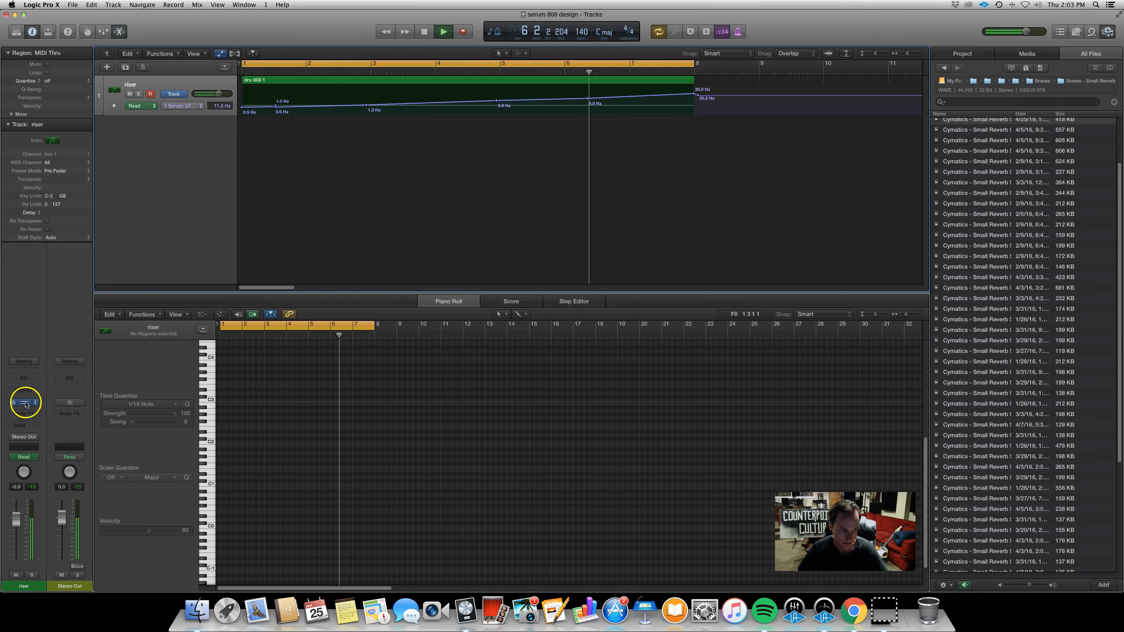
Open Serum's FX rack, enable the Hyper/Dimension effect and adjust its hyper mix while auditioning
click(23, 402)
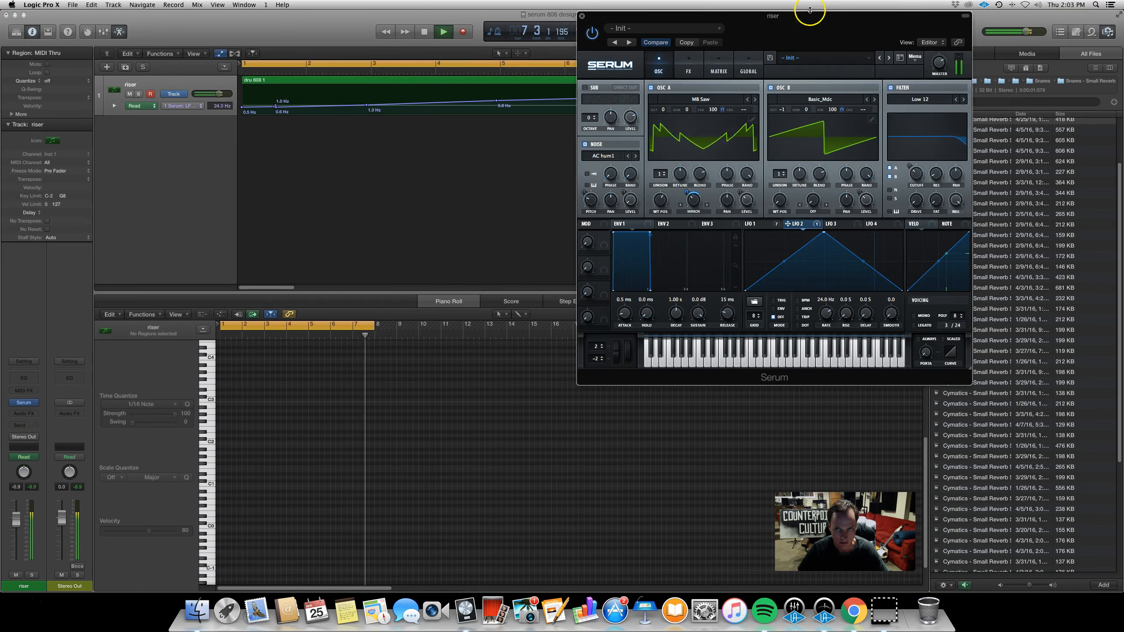
drag(811, 20, 733, 103)
key(space)
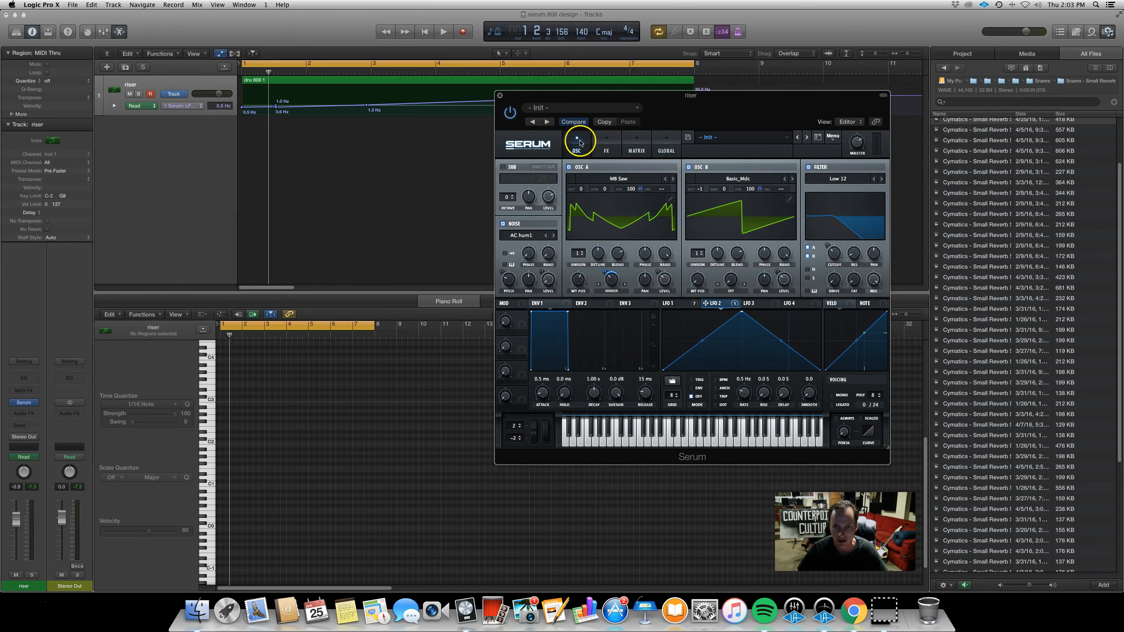
click(604, 150)
drag(680, 100, 592, 157)
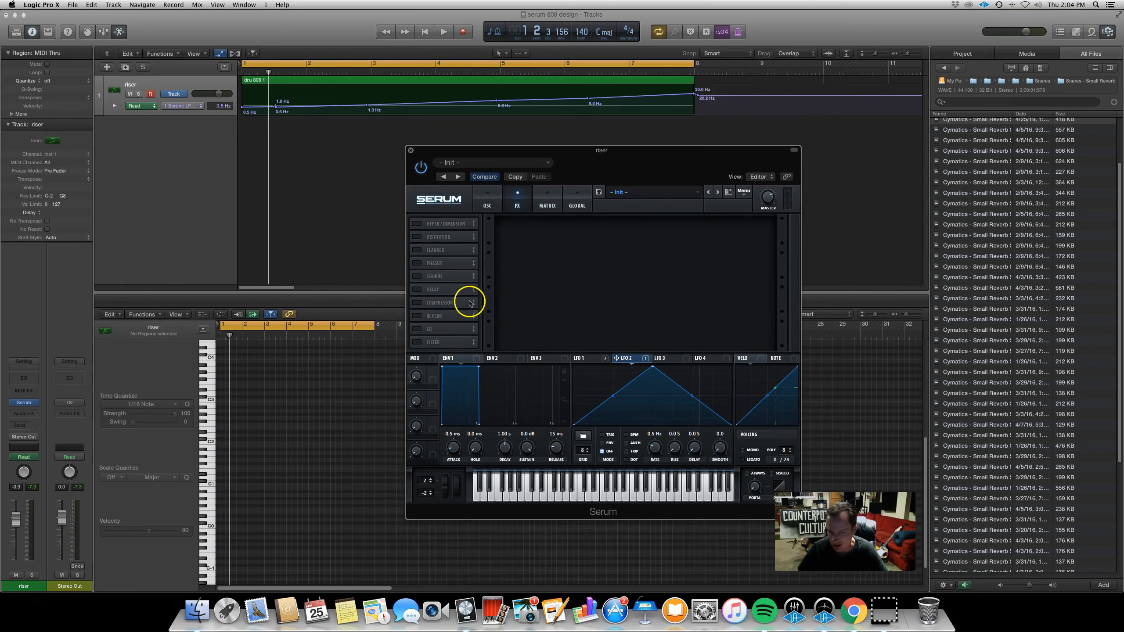
click(416, 223)
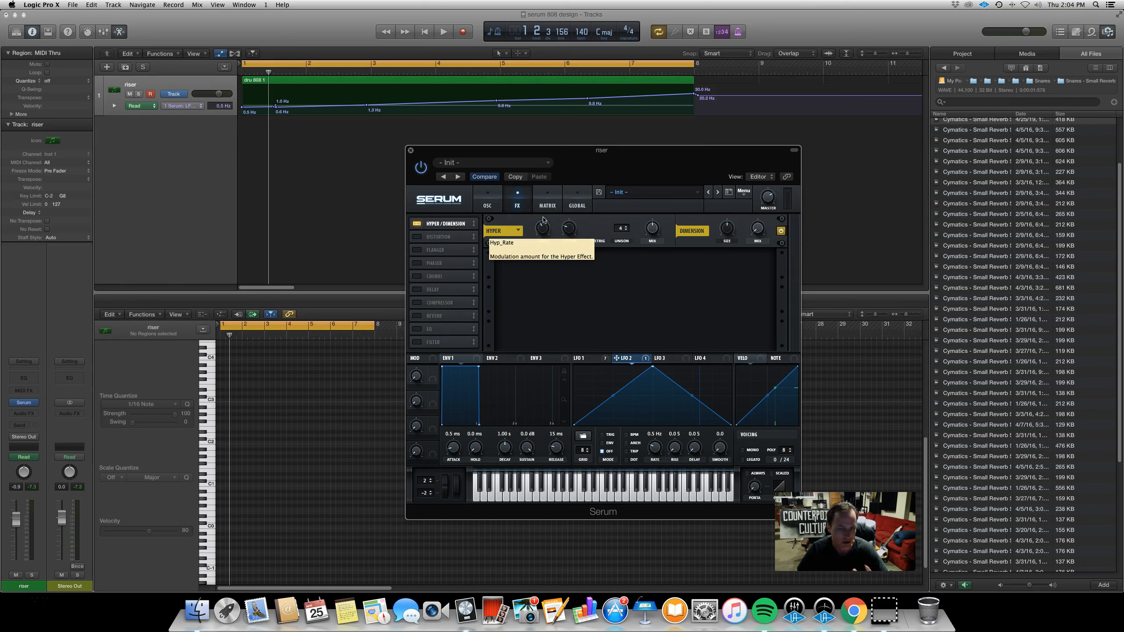
click(539, 222)
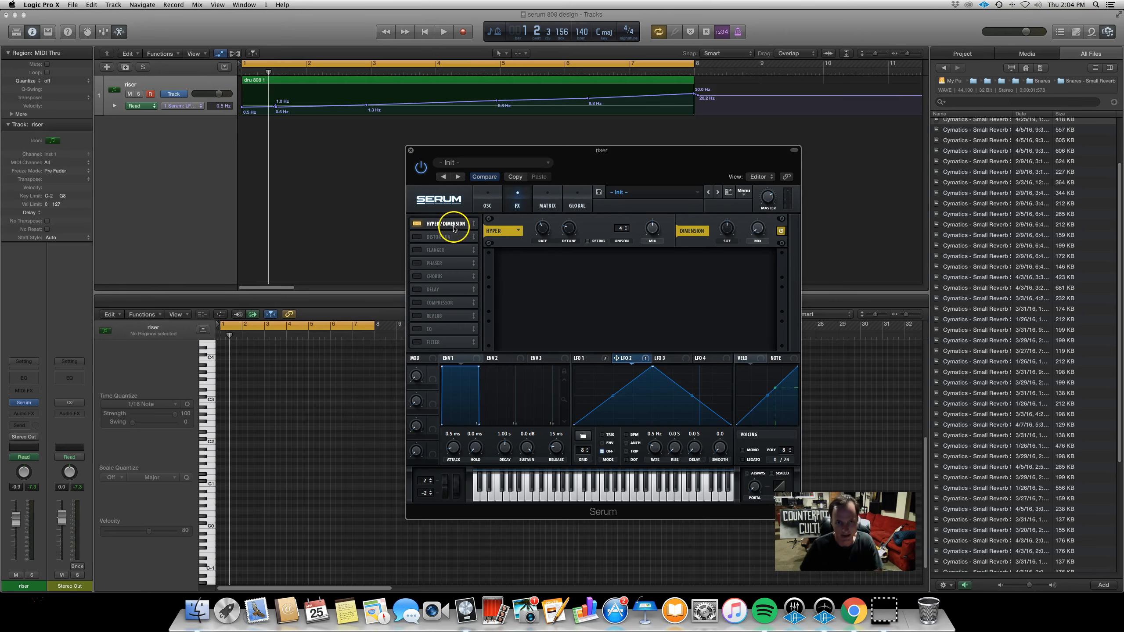
drag(572, 170, 598, 181)
key(space)
mouse_move(677, 240)
mouse_down()
mouse_move(681, 198)
mouse_move(679, 246)
mouse_up()
key(space)
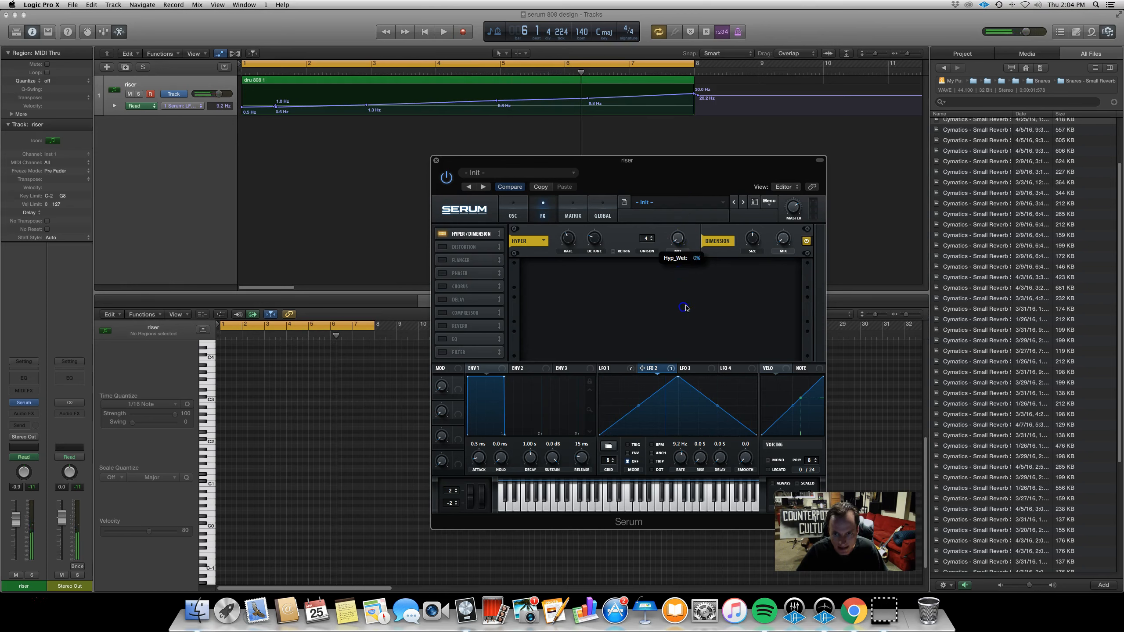
Open the LFO 1 page and audition the riser
click(627, 373)
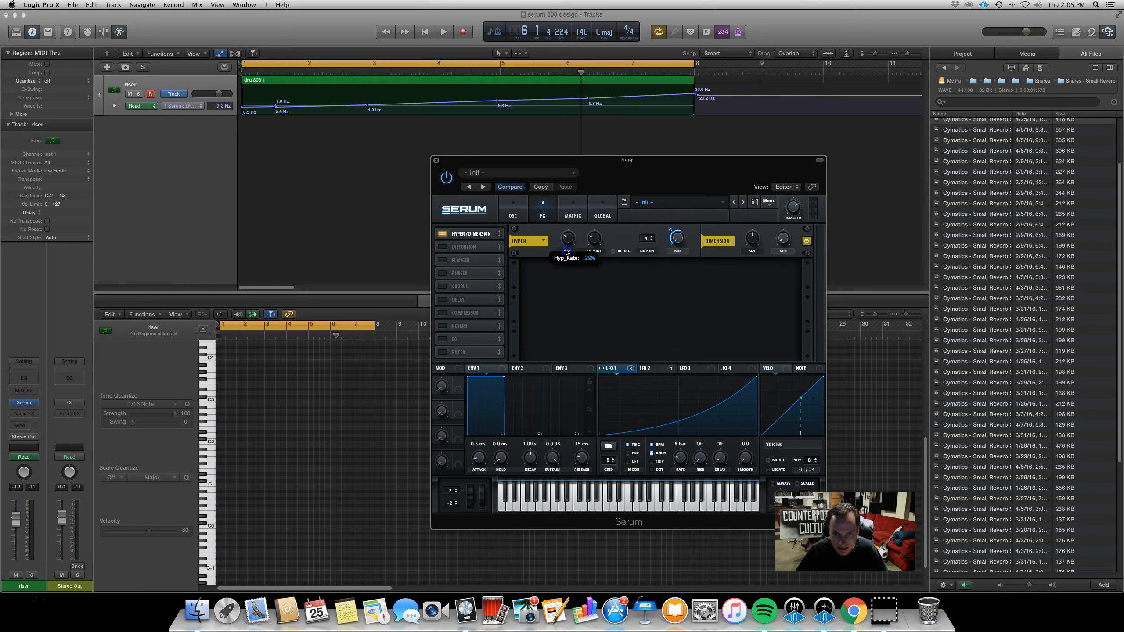
key(space)
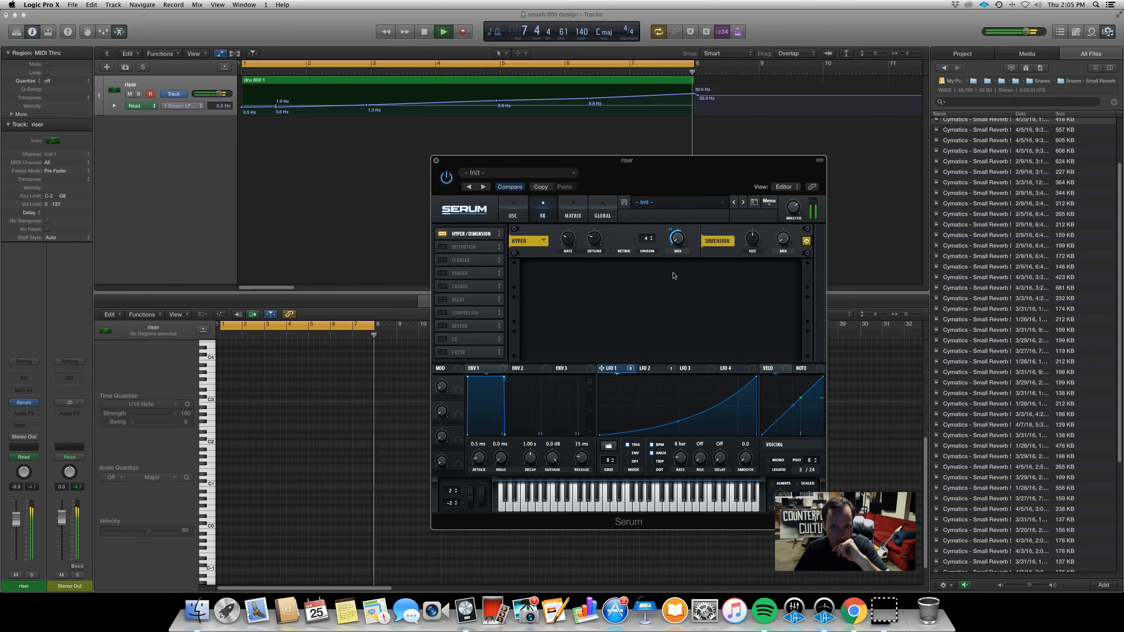
key(space)
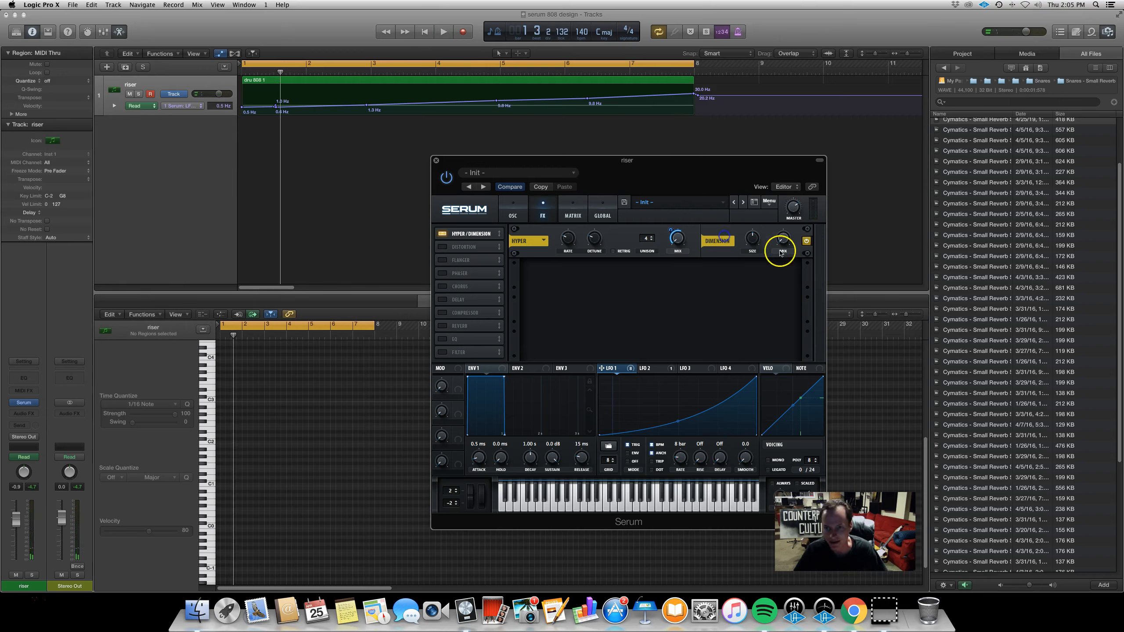
key(space)
Adjust the Dimension size to about 95% and its mix knob, auditioning the riser
drag(783, 249, 754, 200)
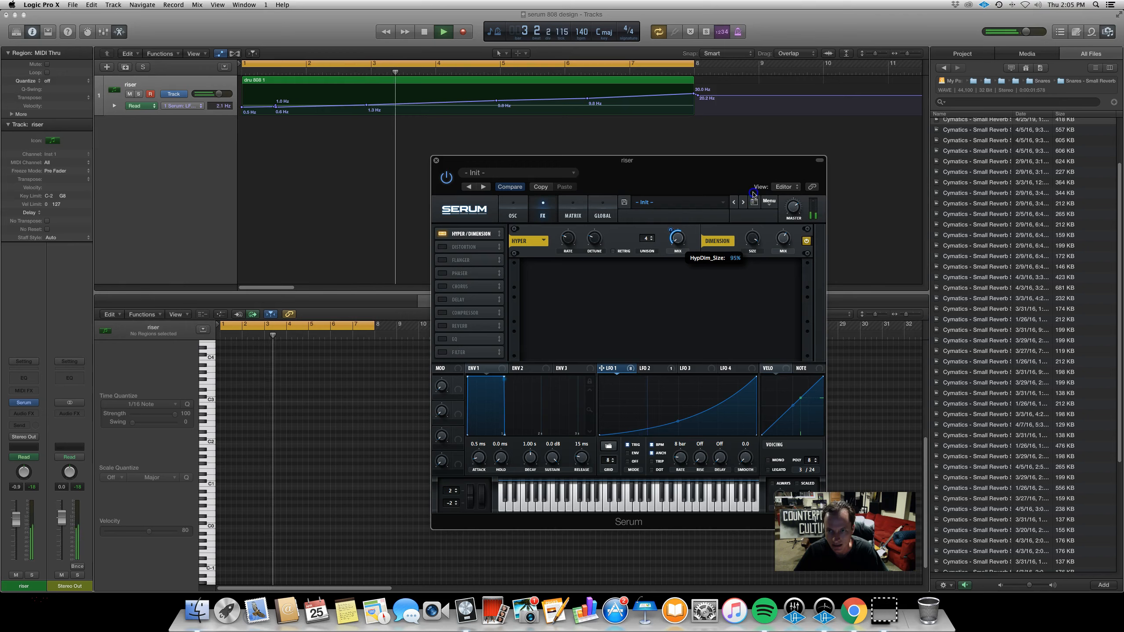
drag(754, 201, 788, 261)
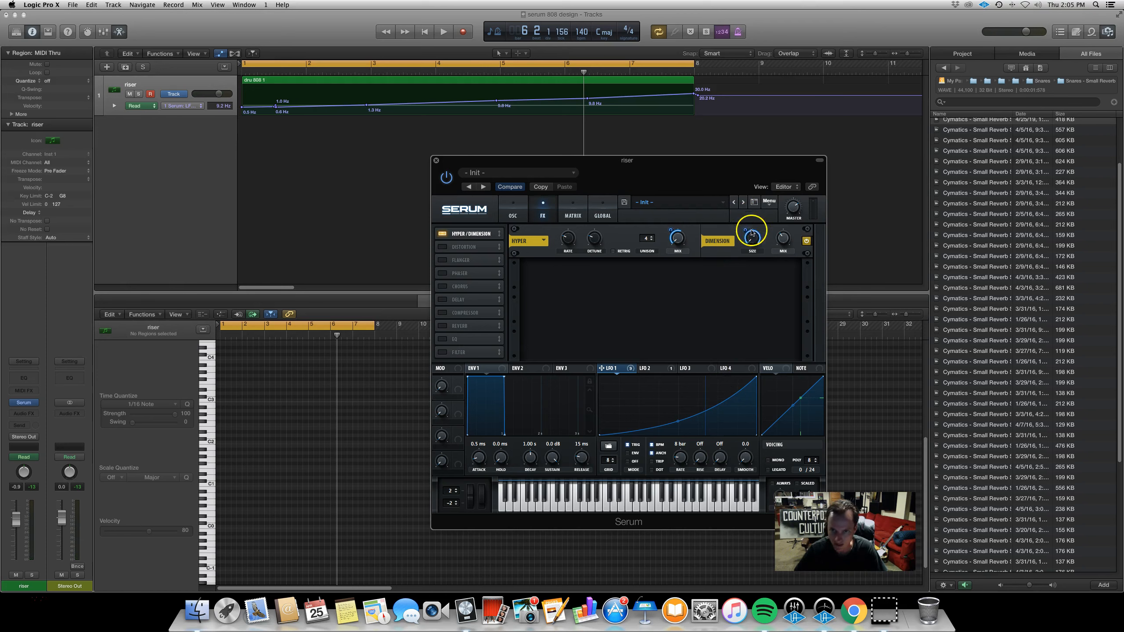
click(743, 230)
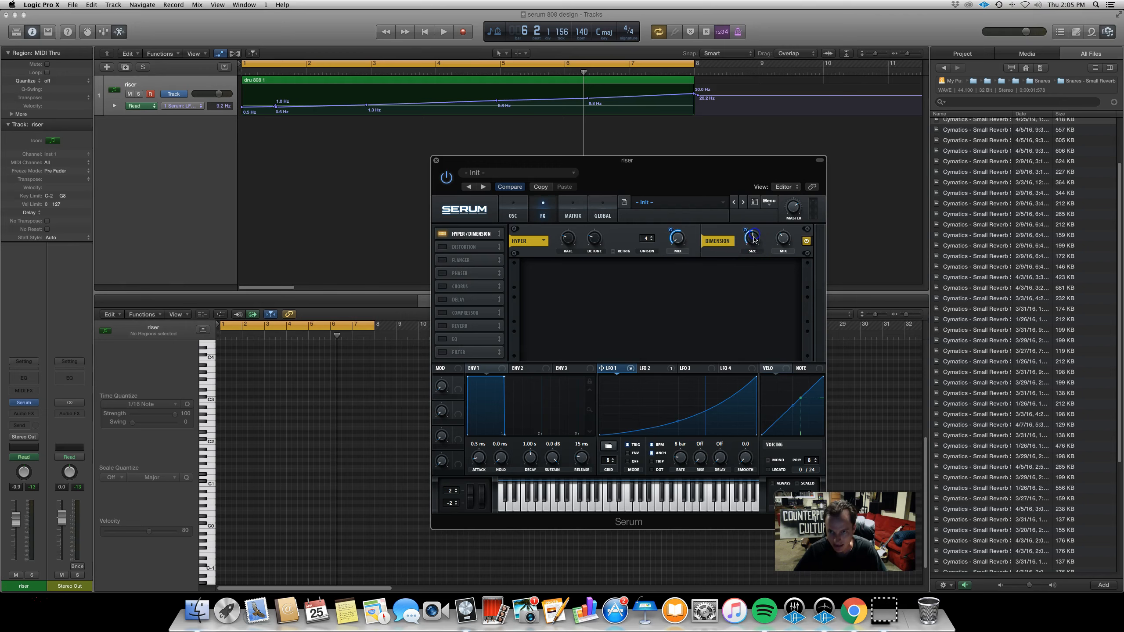
drag(749, 243, 757, 181)
drag(748, 228, 751, 247)
drag(758, 300, 757, 266)
key(space)
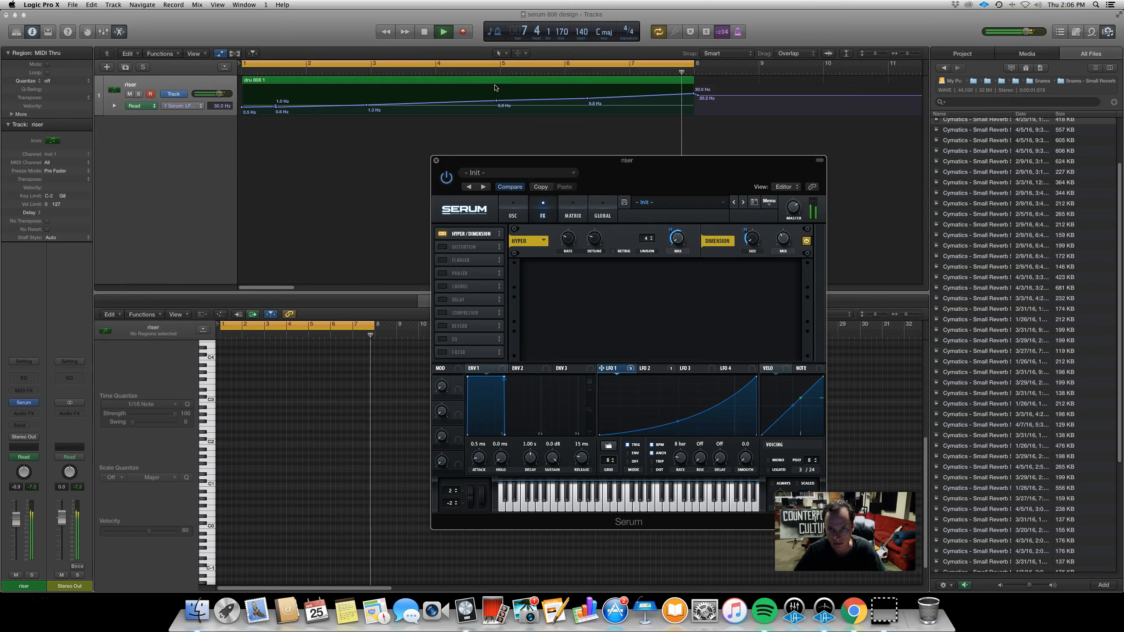
key(space)
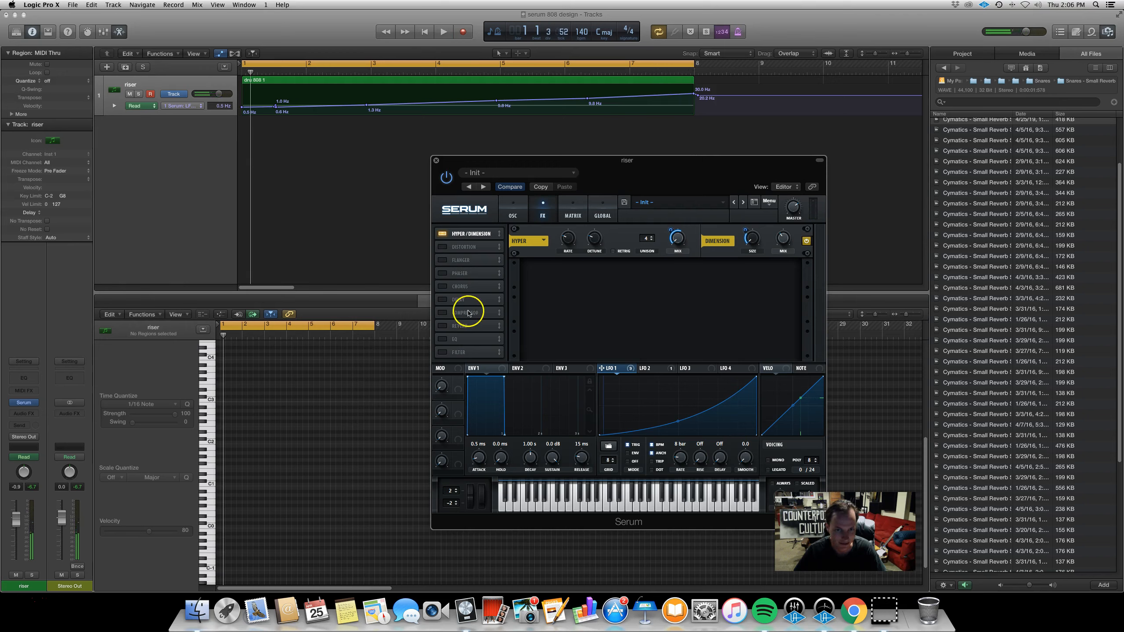
Add the Compressor effect and adjust its threshold to about -25.4 dB, gain and mix
click(442, 312)
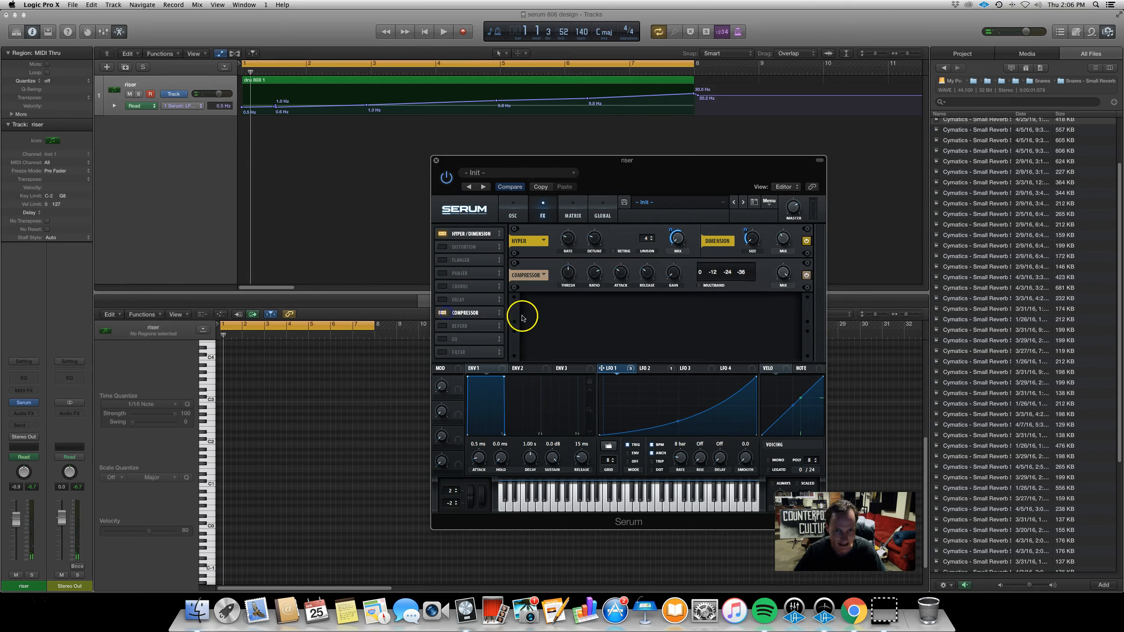
key(space)
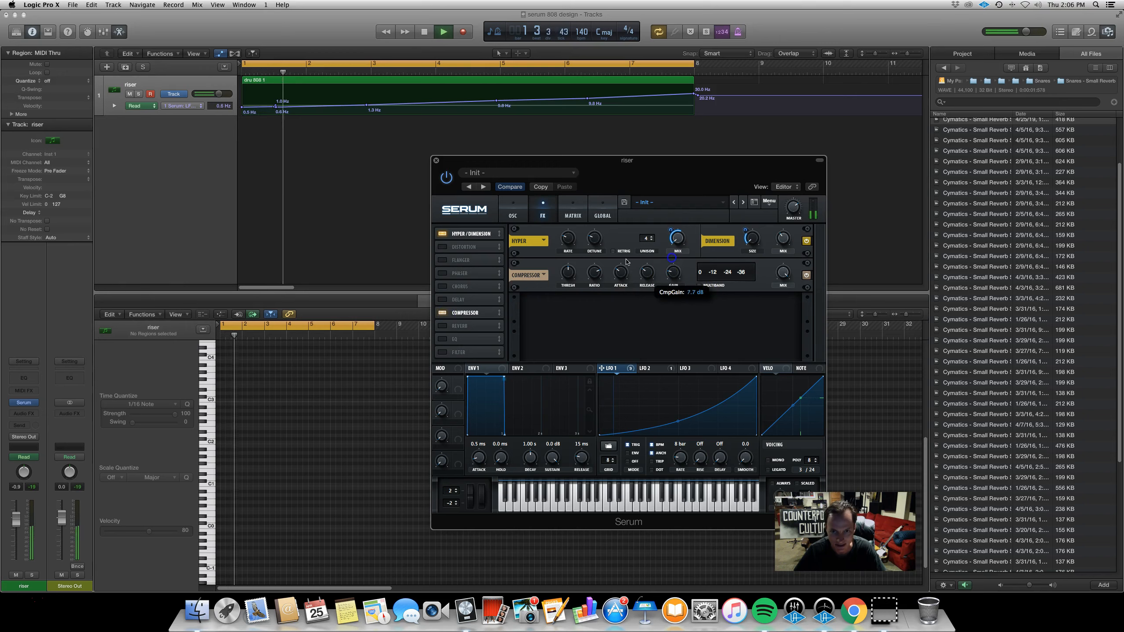
drag(569, 286, 571, 293)
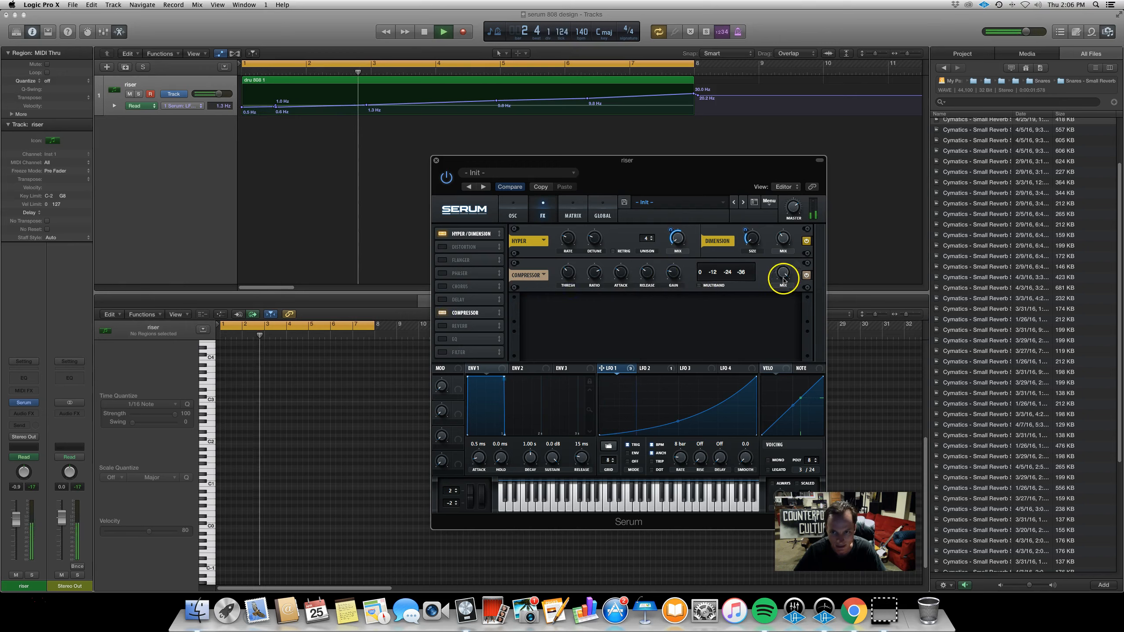
drag(673, 271, 674, 274)
drag(793, 278, 791, 333)
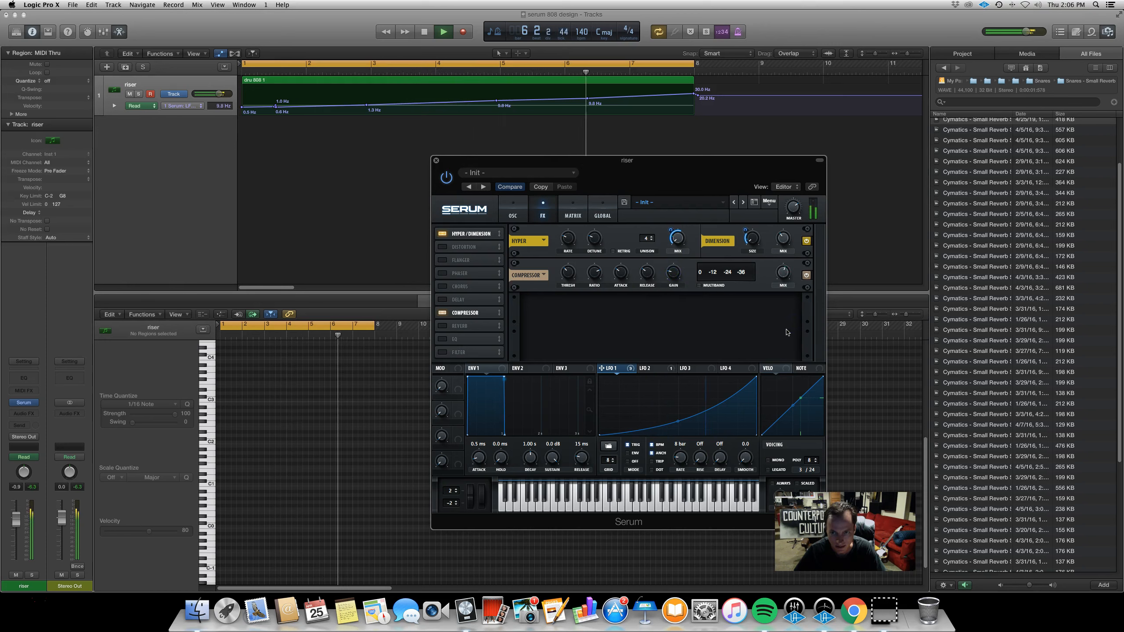
mouse_move(568, 275)
mouse_down()
mouse_move(572, 296)
mouse_move(567, 269)
mouse_up()
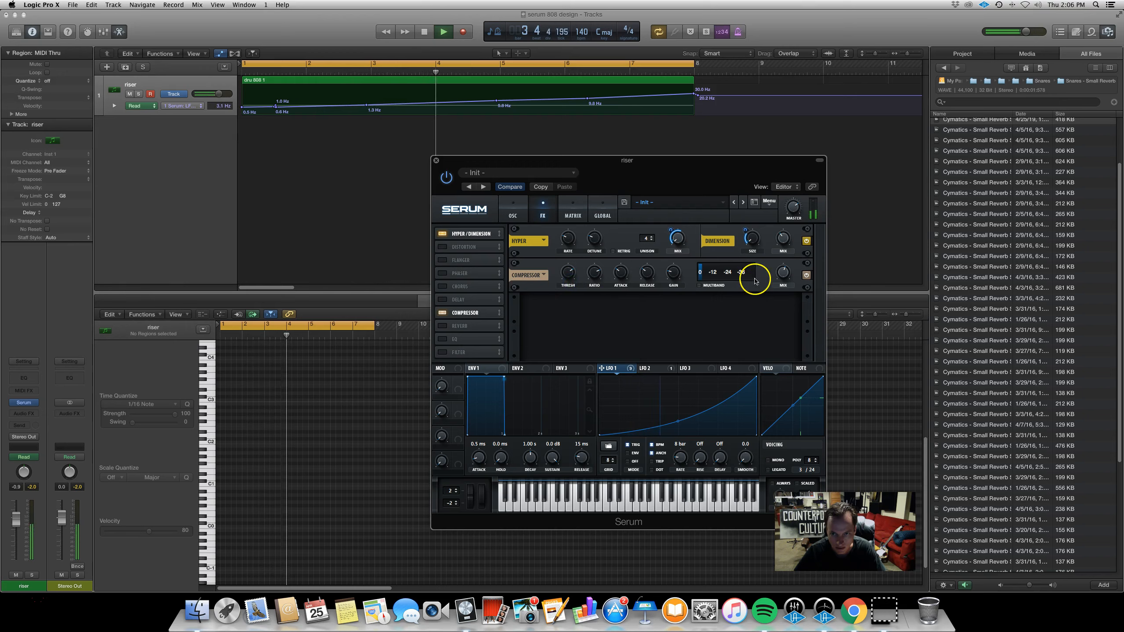
drag(668, 281, 677, 275)
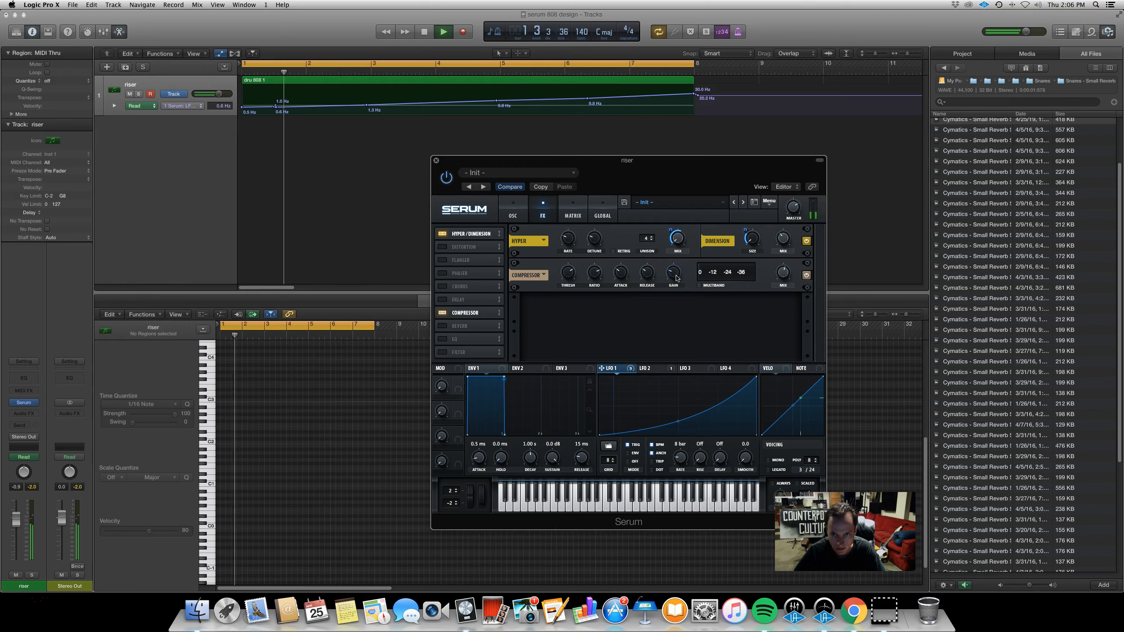
click(618, 286)
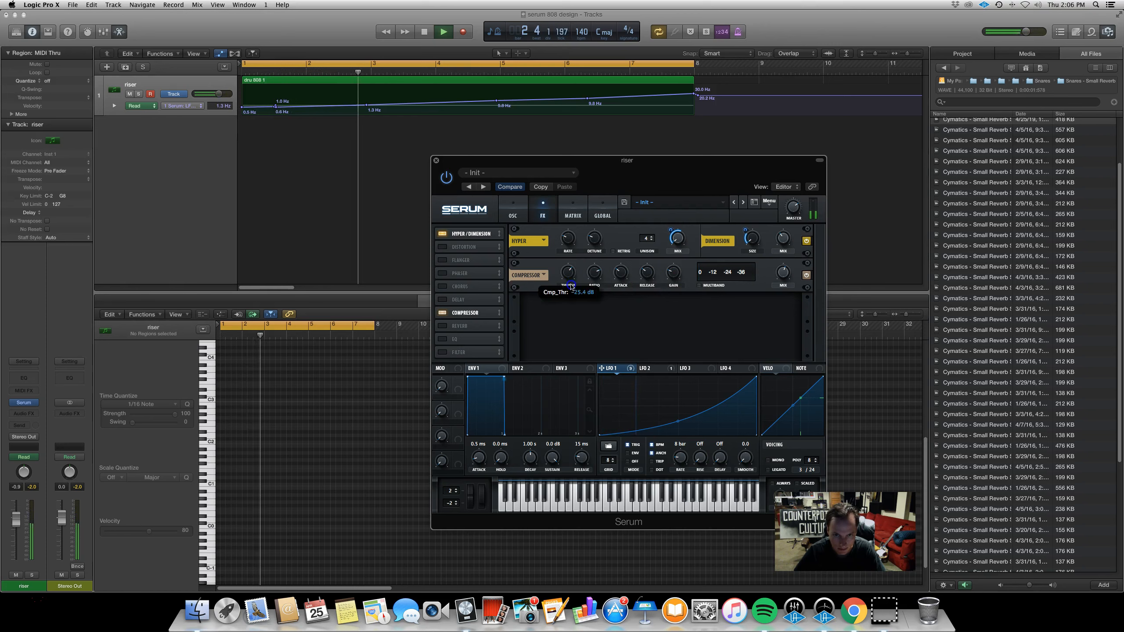
Add the Reverb effect and set its size to about 17% and mix to about 24%
click(443, 326)
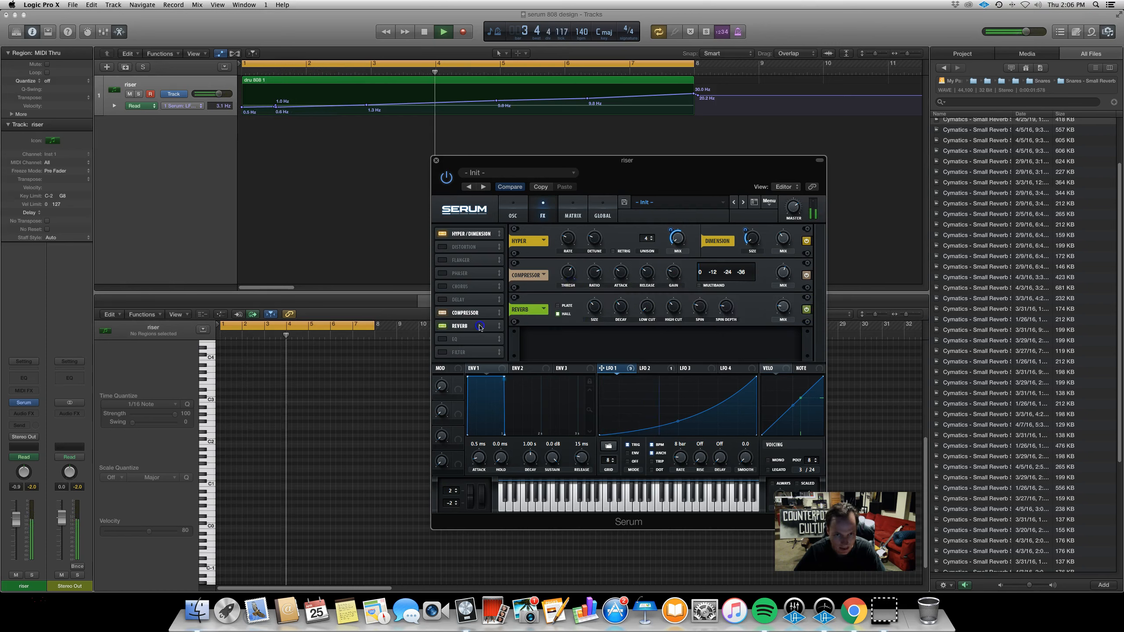
drag(785, 311, 792, 305)
click(731, 309)
click(607, 303)
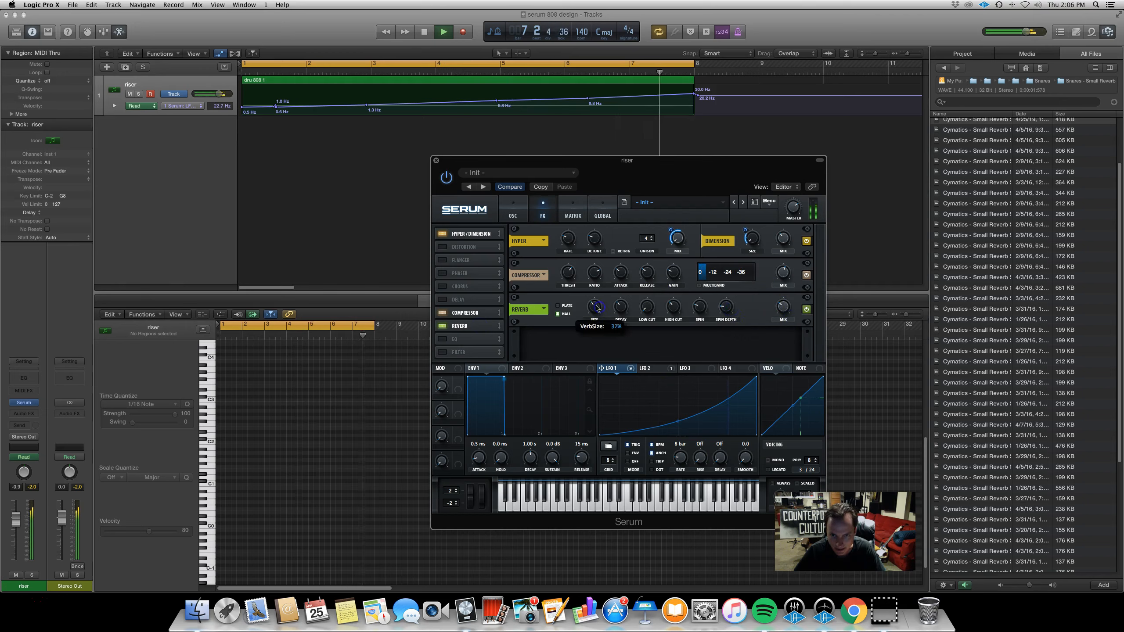
drag(785, 310, 784, 316)
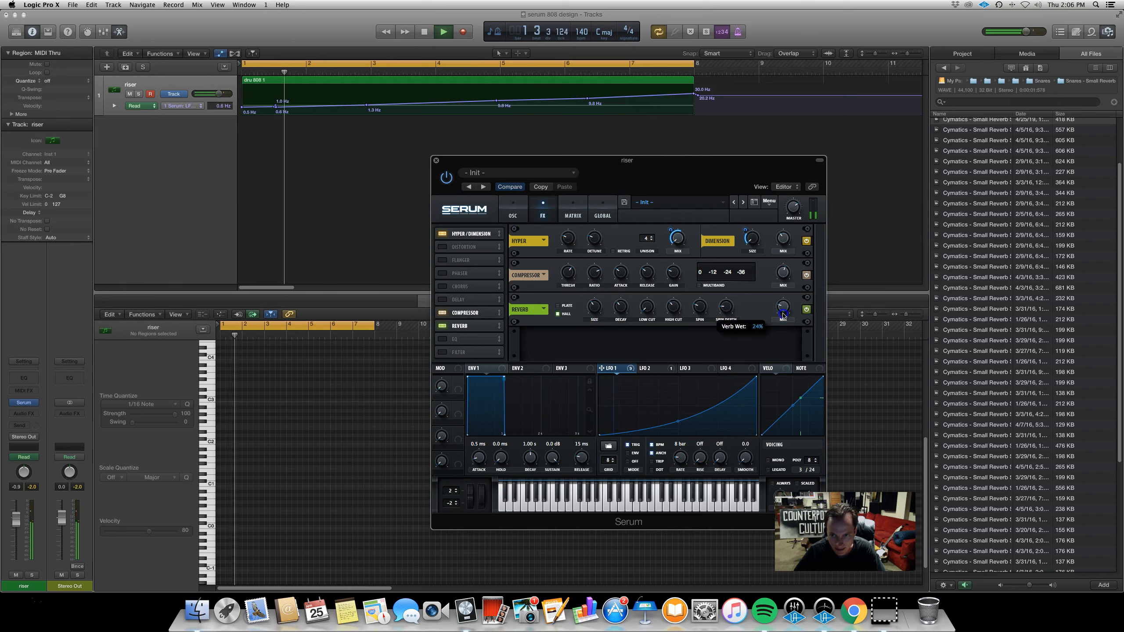
drag(621, 369, 787, 328)
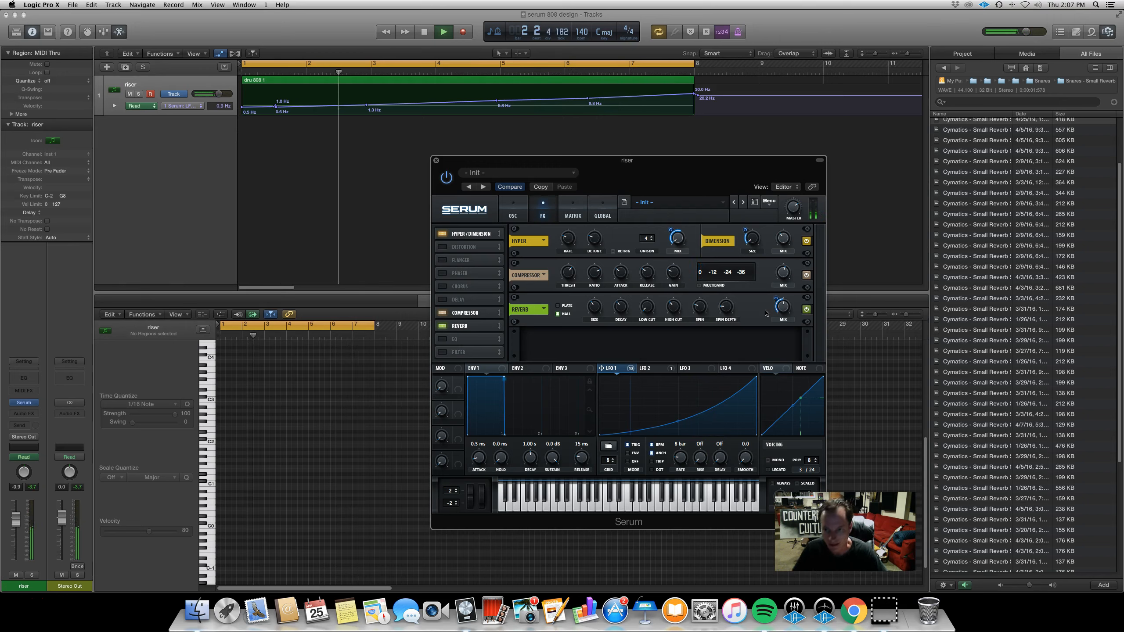
key(space)
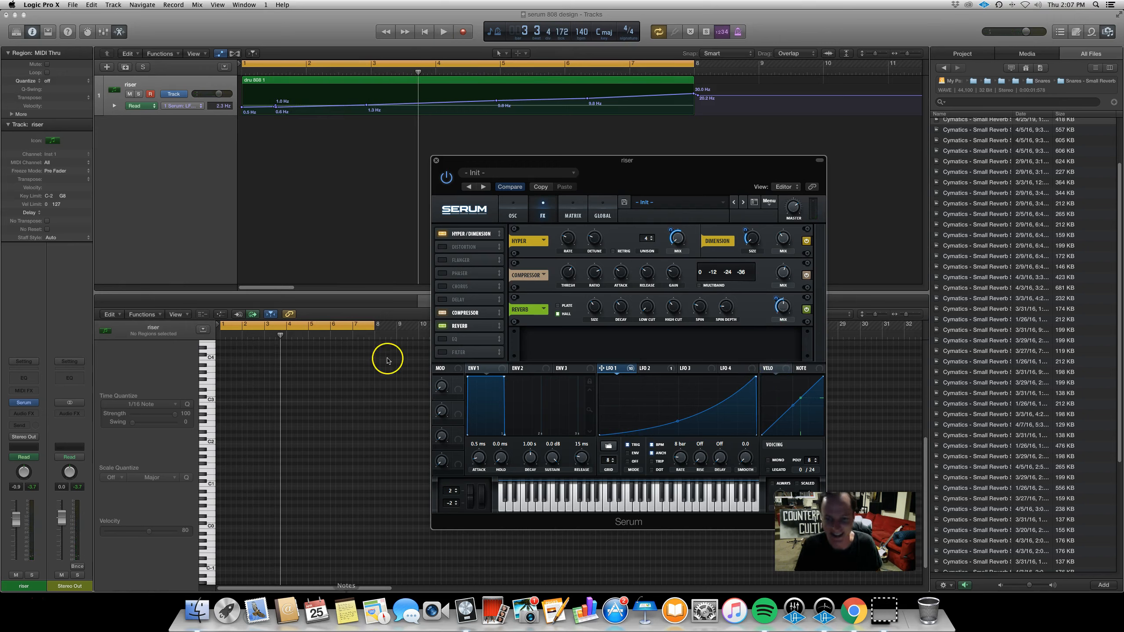
Save the Serum preset under the name "8 bar riser demo"
drag(640, 168, 638, 103)
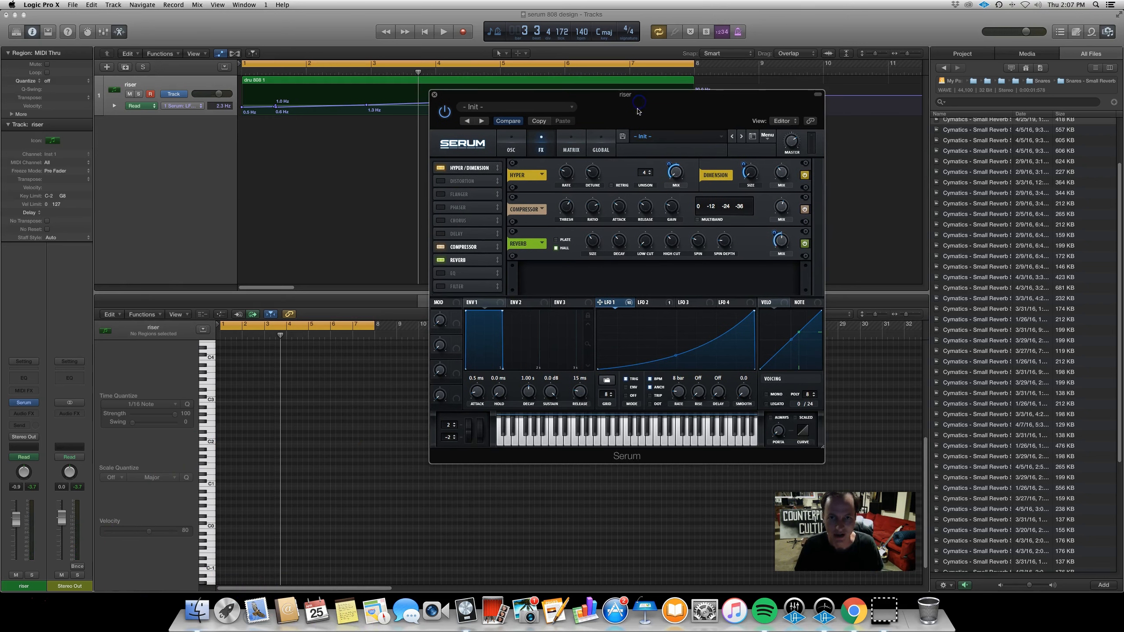
click(511, 151)
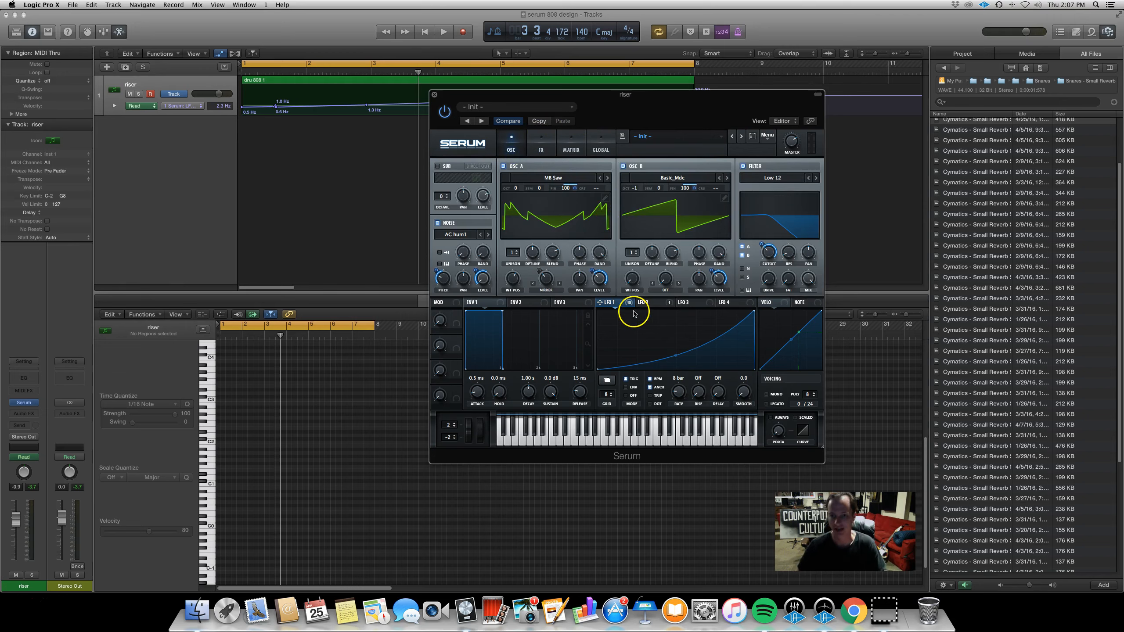
click(623, 138)
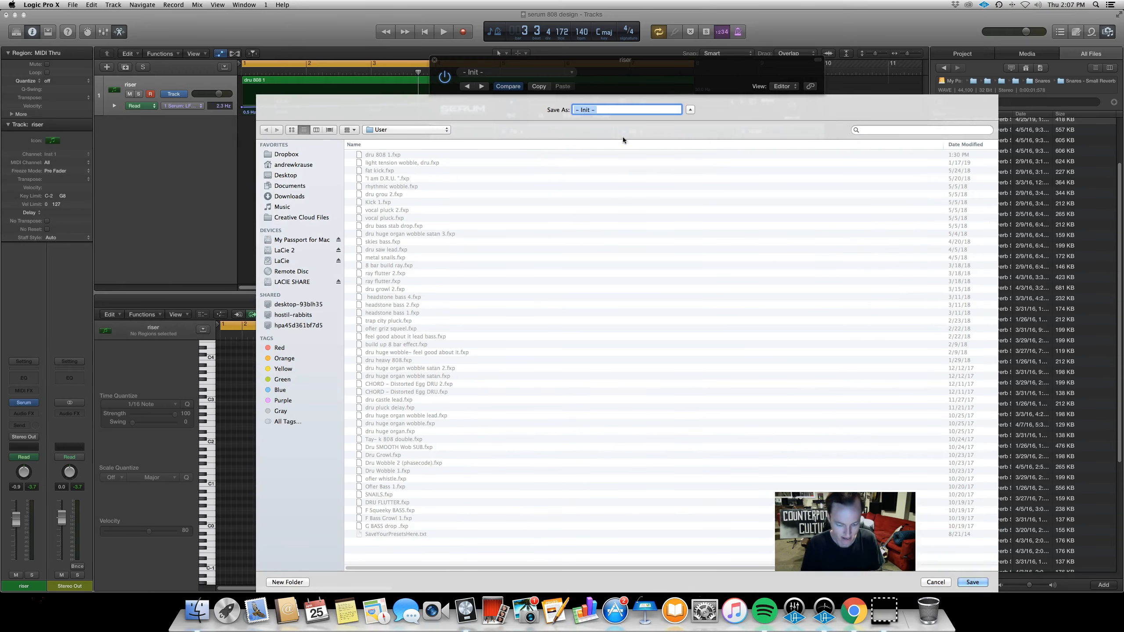
text(8 bar riser demo)
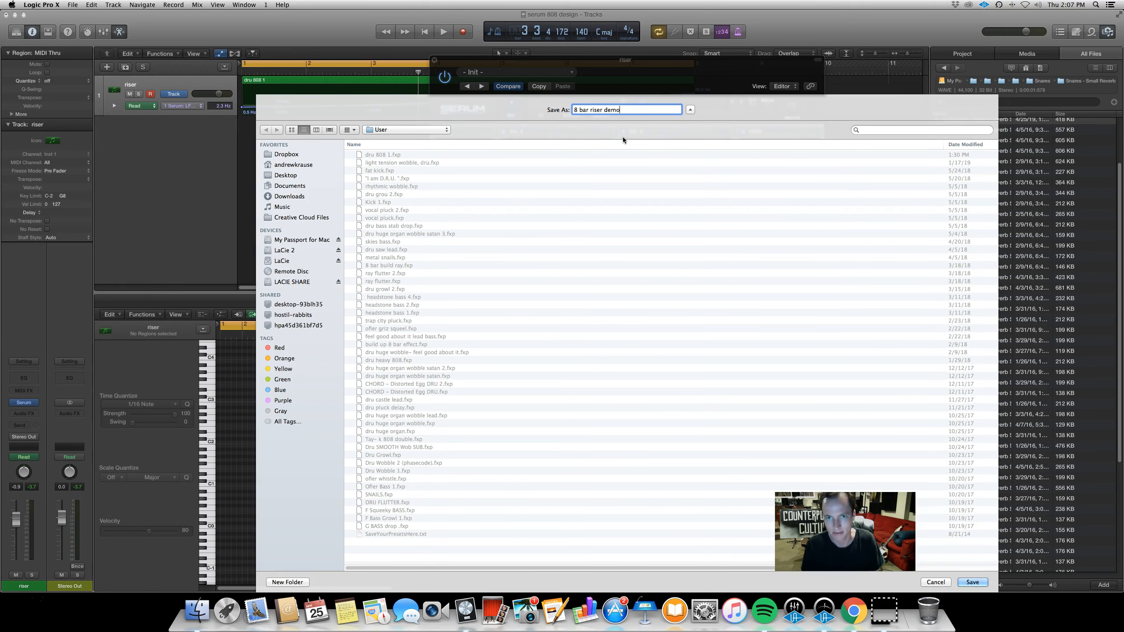
key(Return)
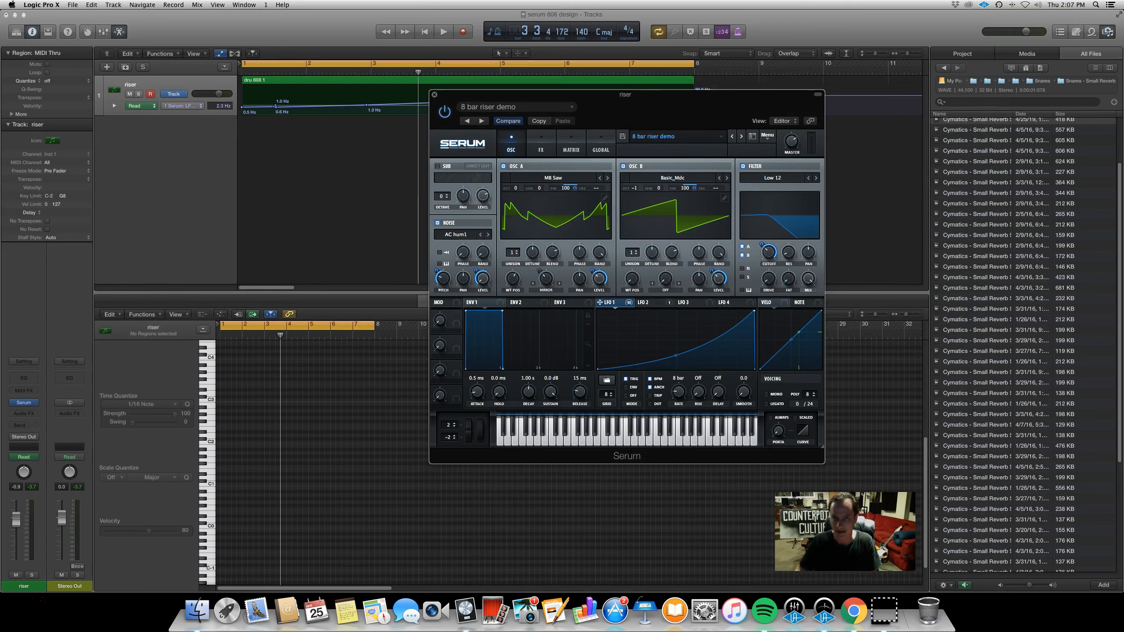
Browse the User preset list to find the saved preset, then close the Serum window
click(713, 137)
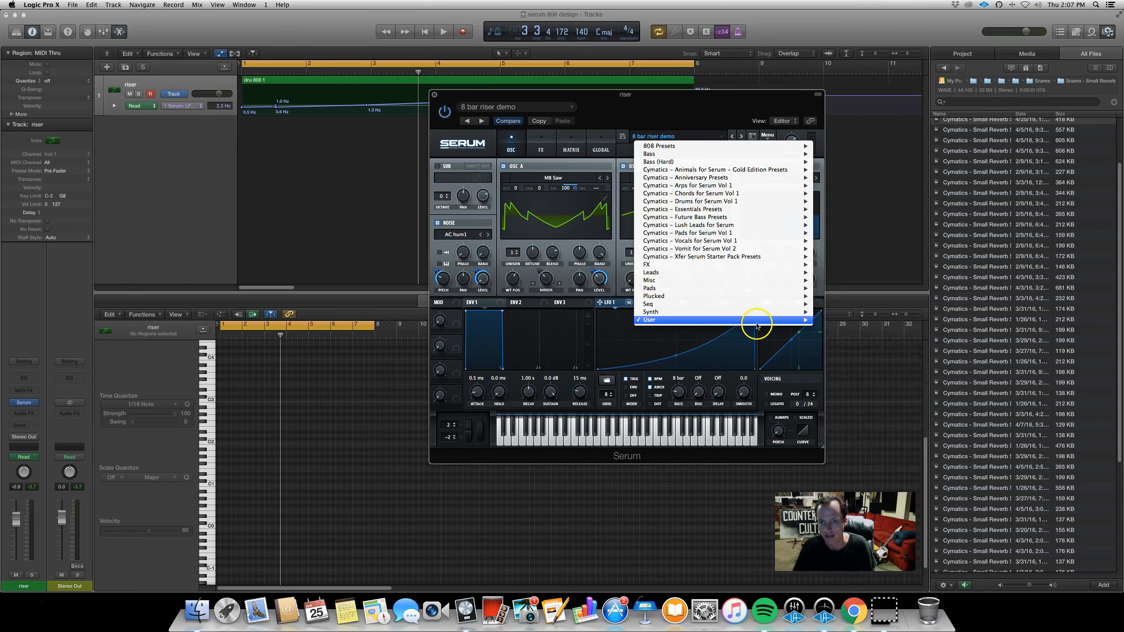
mouse_move(752, 320)
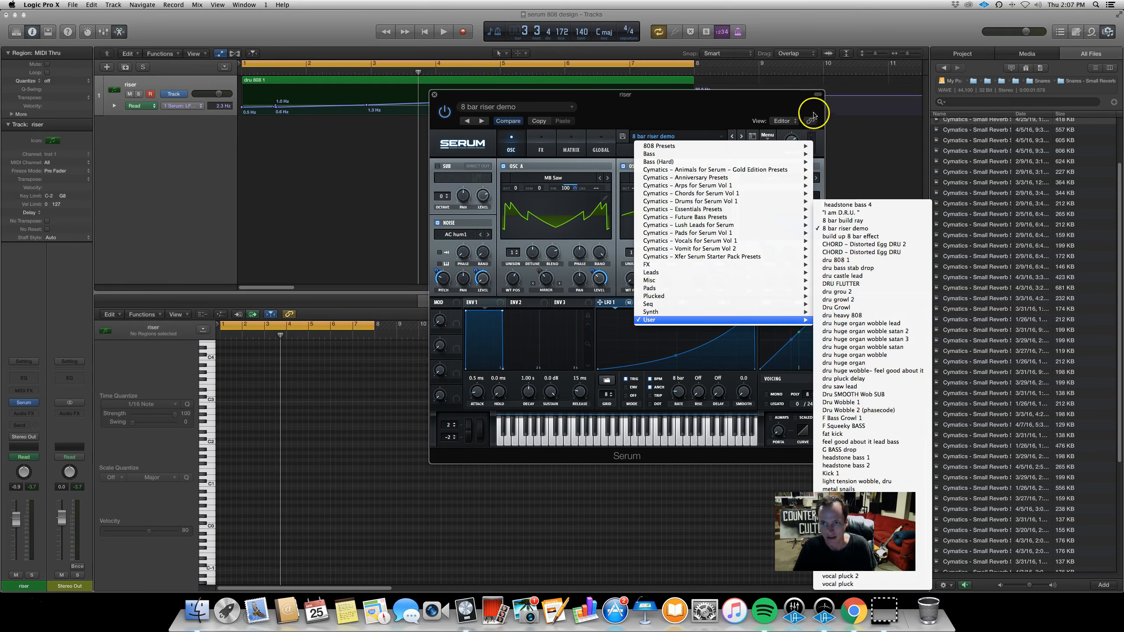
click(774, 105)
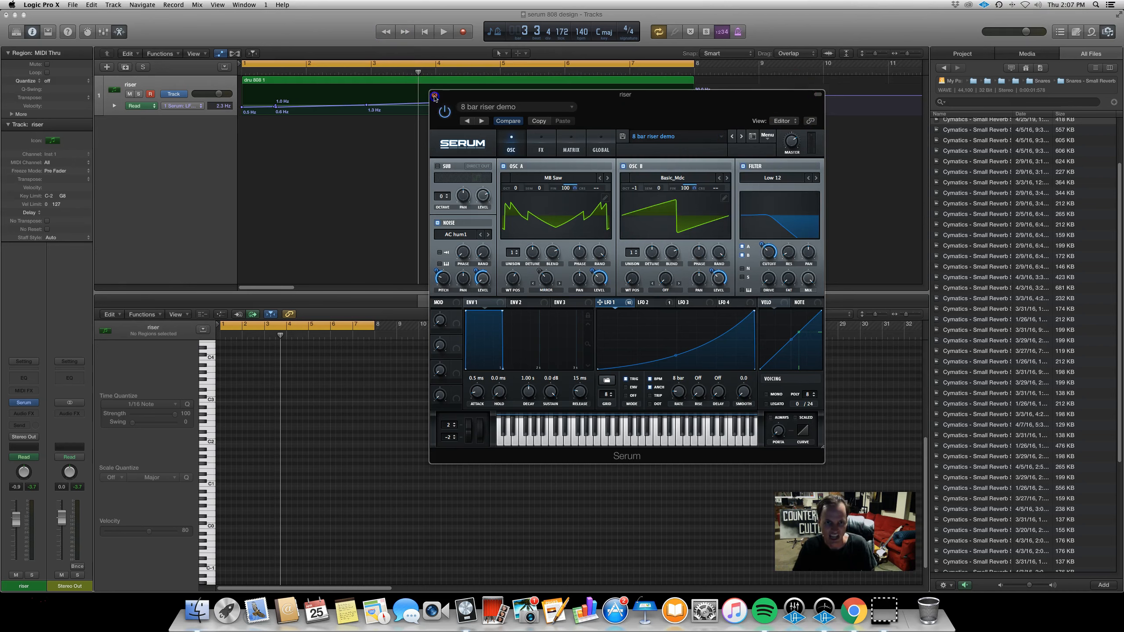
click(434, 96)
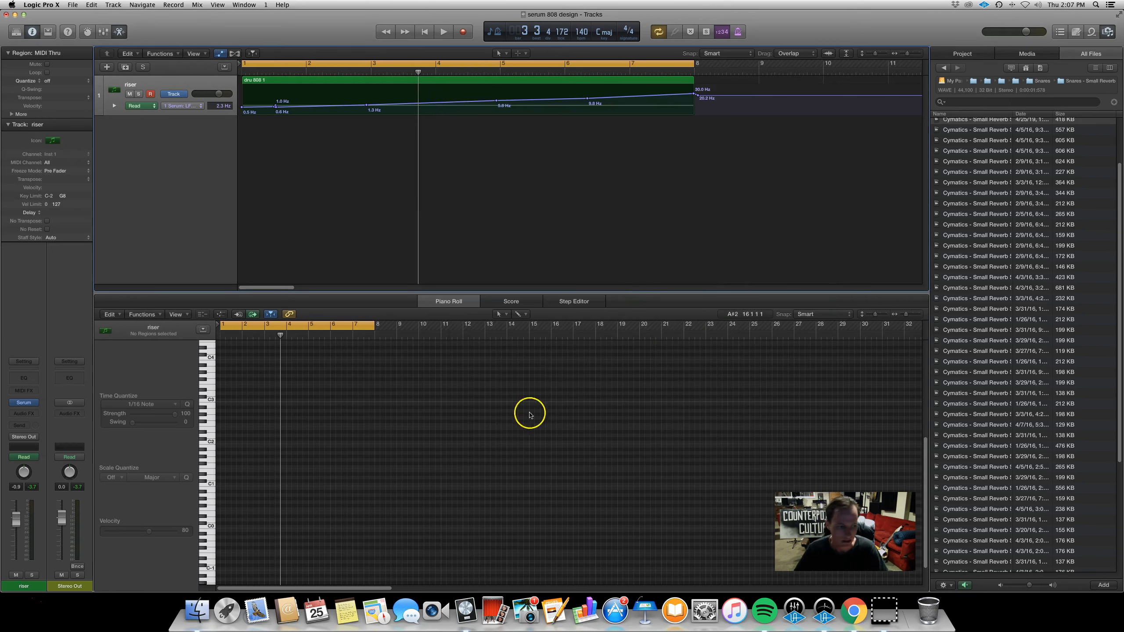